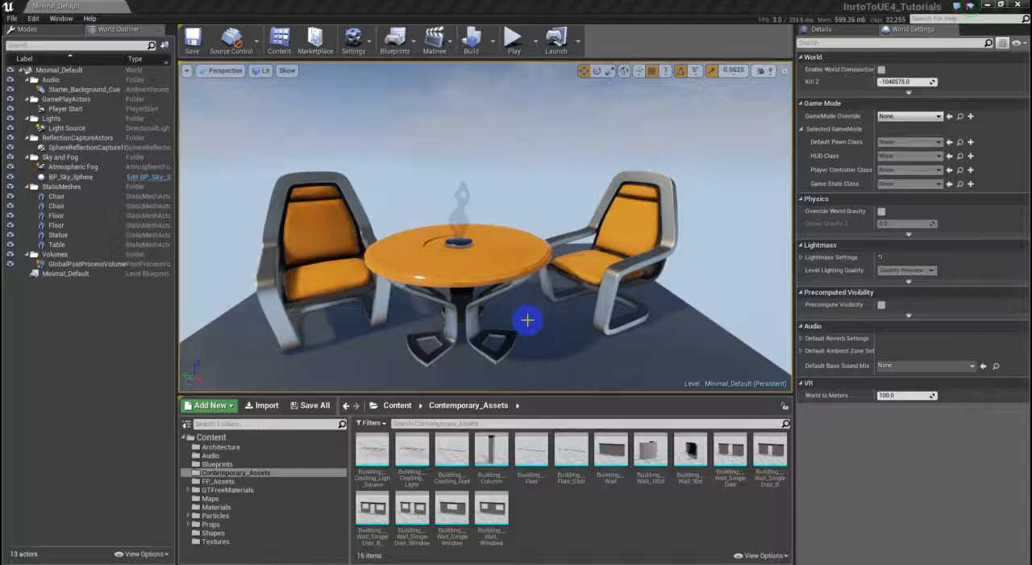
- Set the overall engine scalability quality to Epic with the resolution scale at 100%
mouse_move(532, 266)
right_mouse_down()
mouse_move(564, 266)
mouse_move(491, 253)
mouse_move(525, 256)
right_mouse_up()
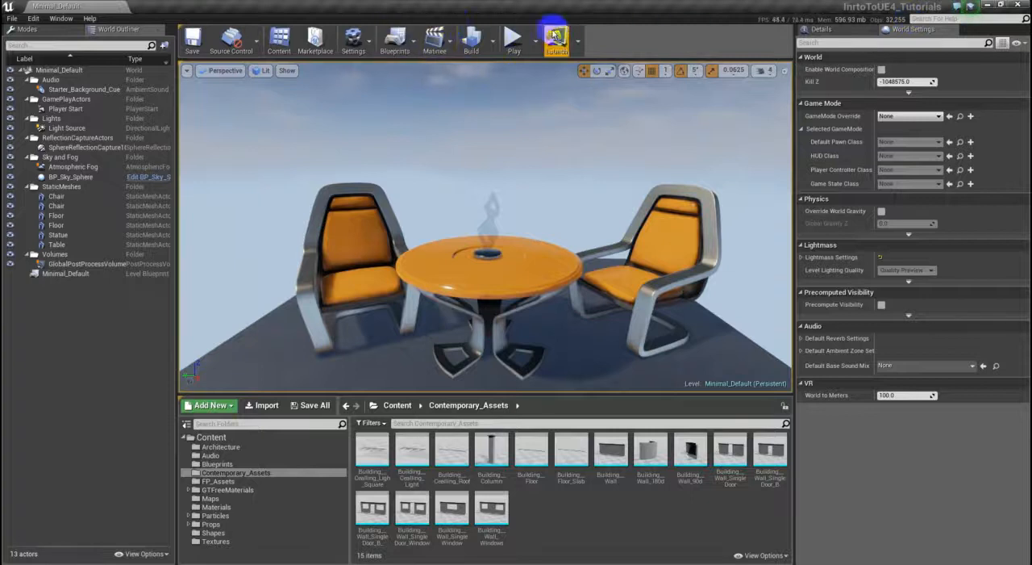
left_click(355, 38)
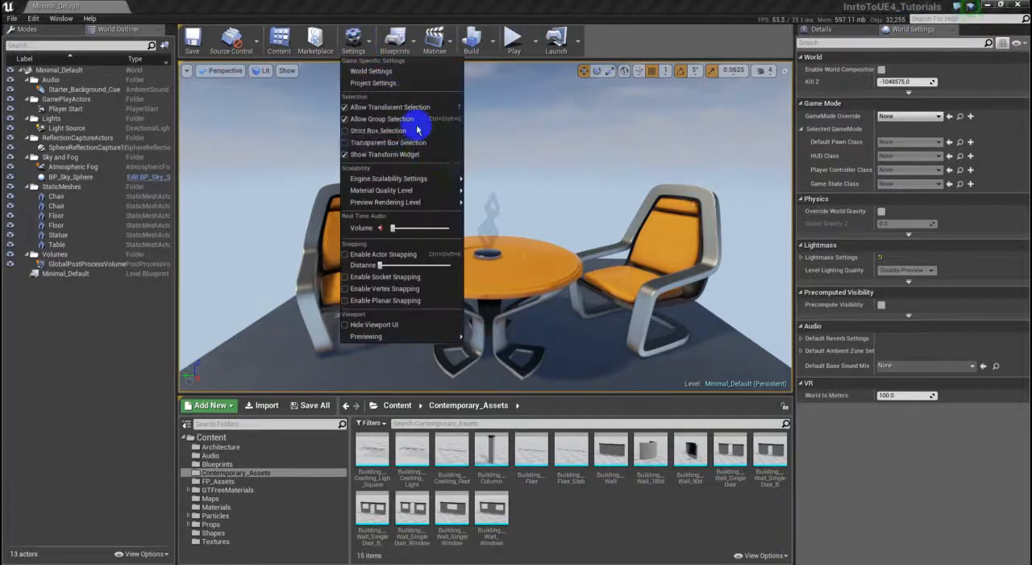
left_click(454, 175)
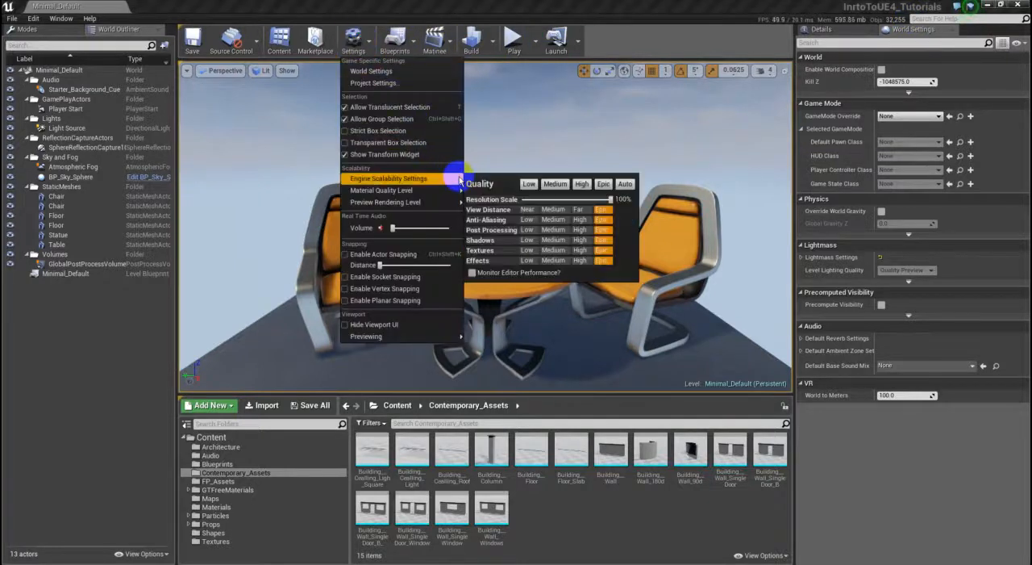
left_click(604, 185)
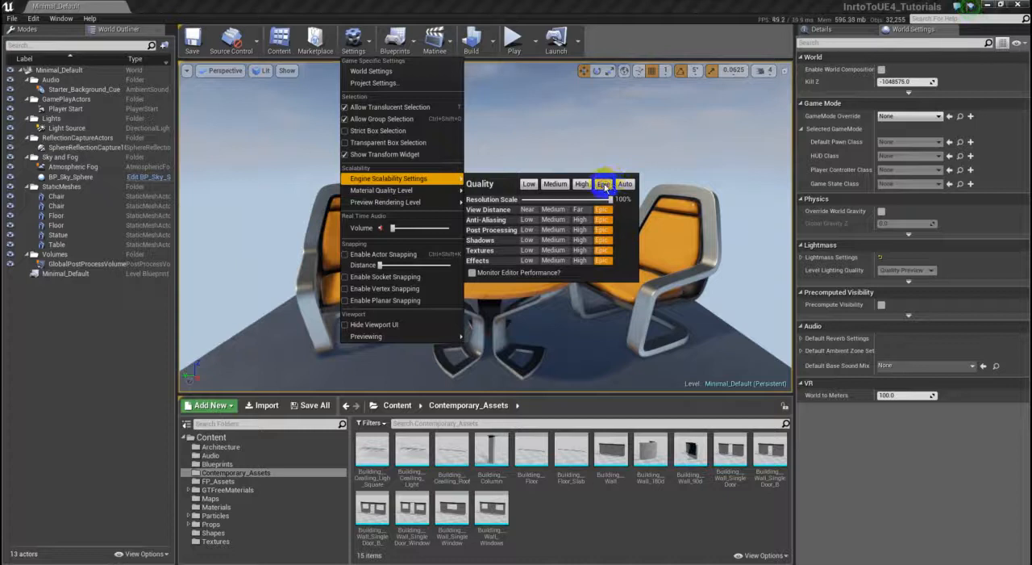
left_click(610, 199)
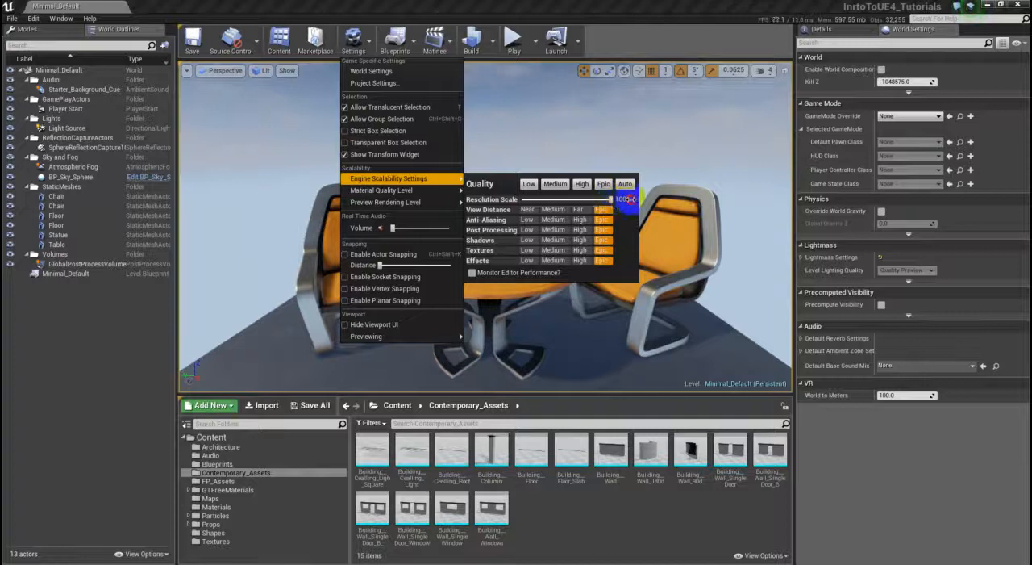
mouse_move(387, 203)
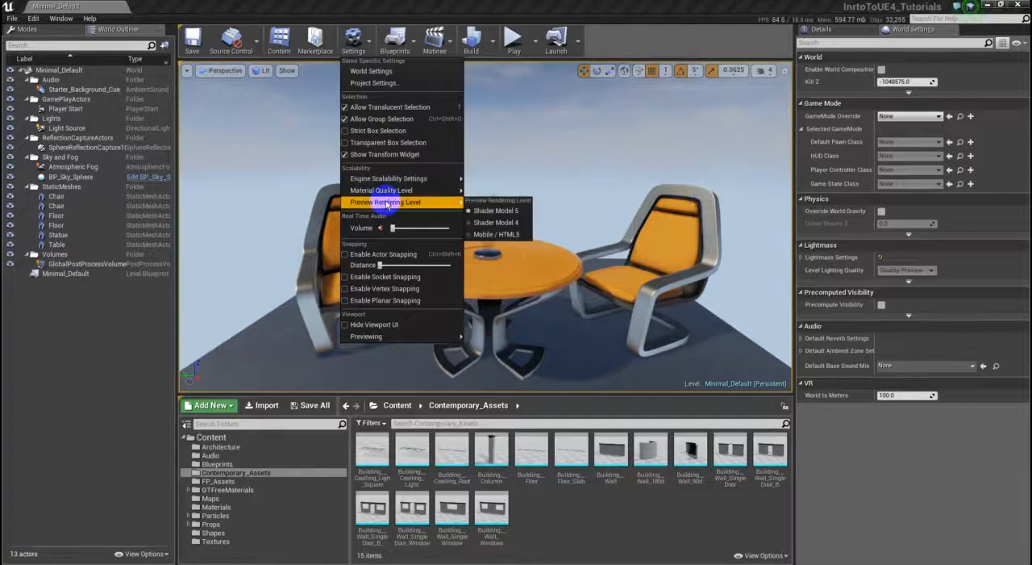
left_click(448, 194)
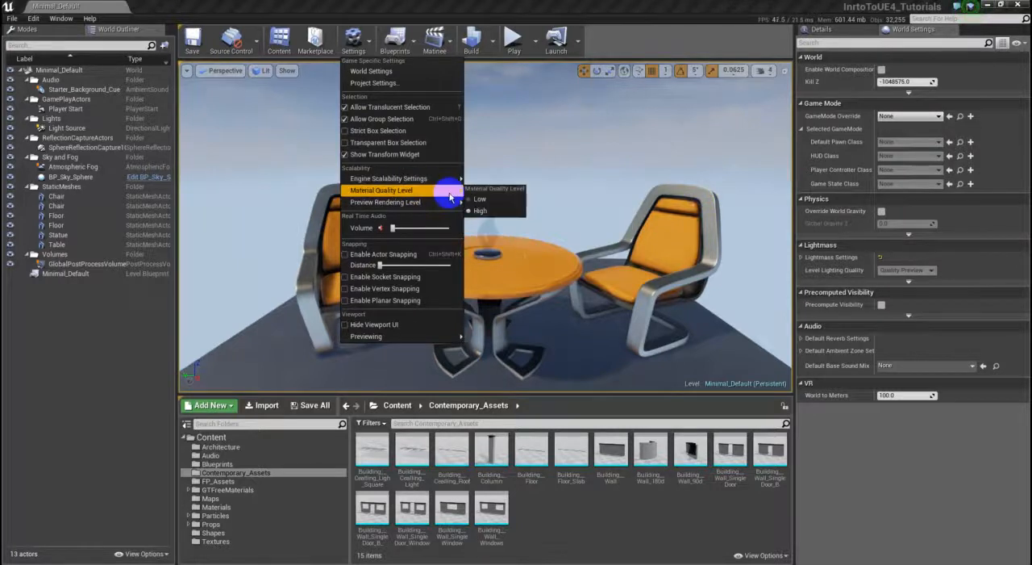
- Check the Performance options, including the frame rate and memory display, in the general Miscellaneous editor preferences
left_click(186, 72)
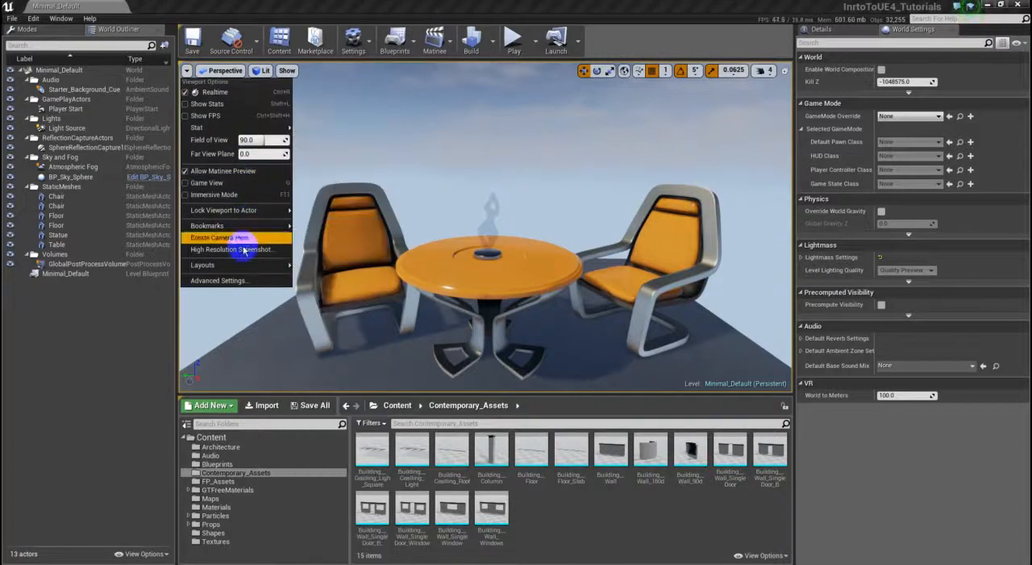
left_click(258, 281)
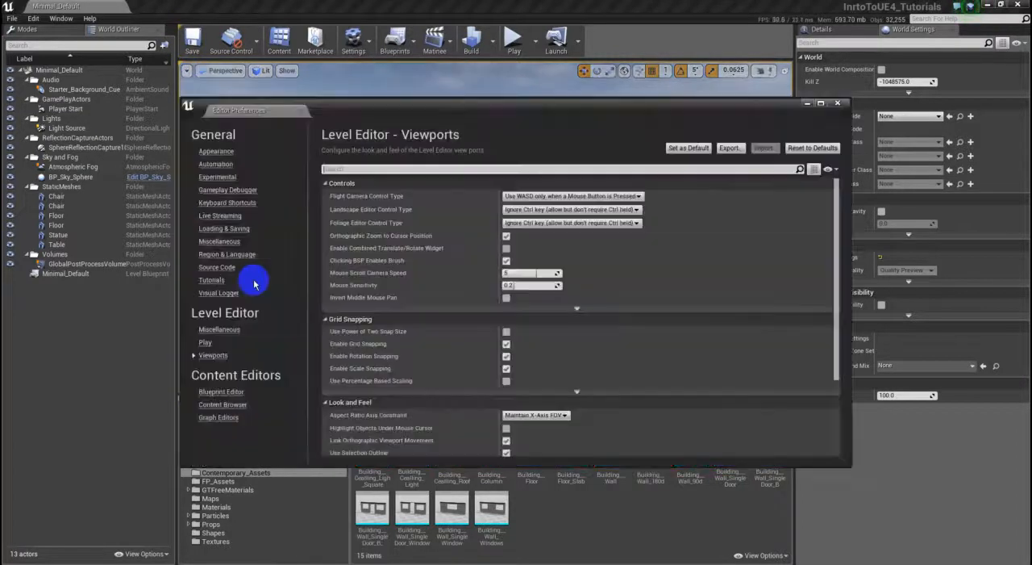
left_click(234, 241)
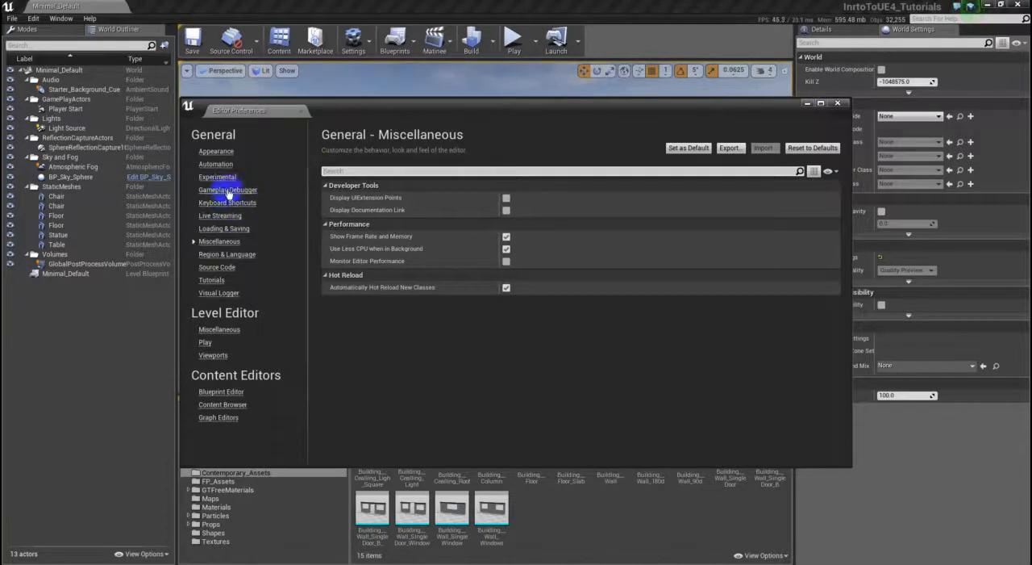
left_click(838, 104)
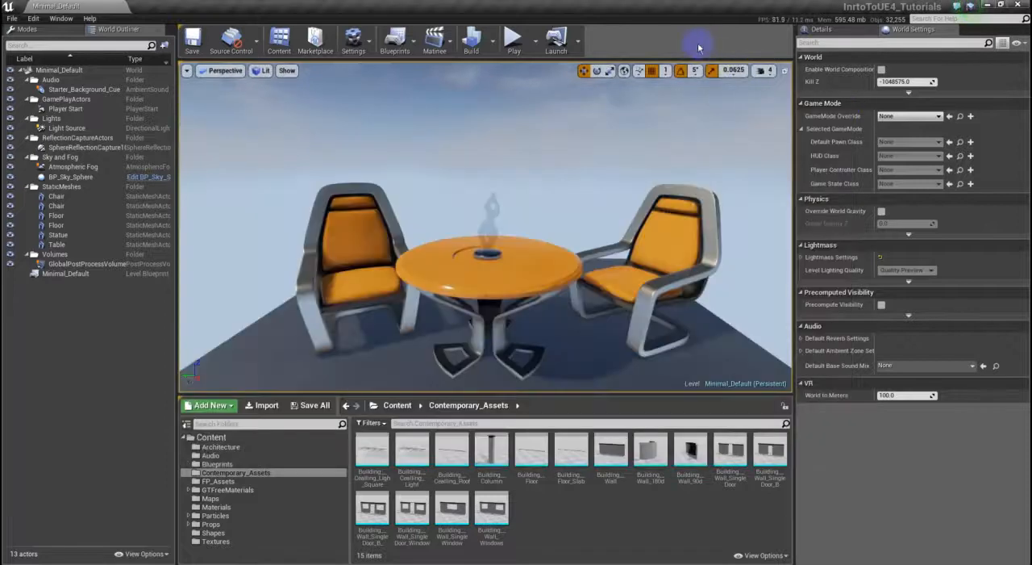
- Switch the viewport's transform mode to scaling
left_click(612, 71)
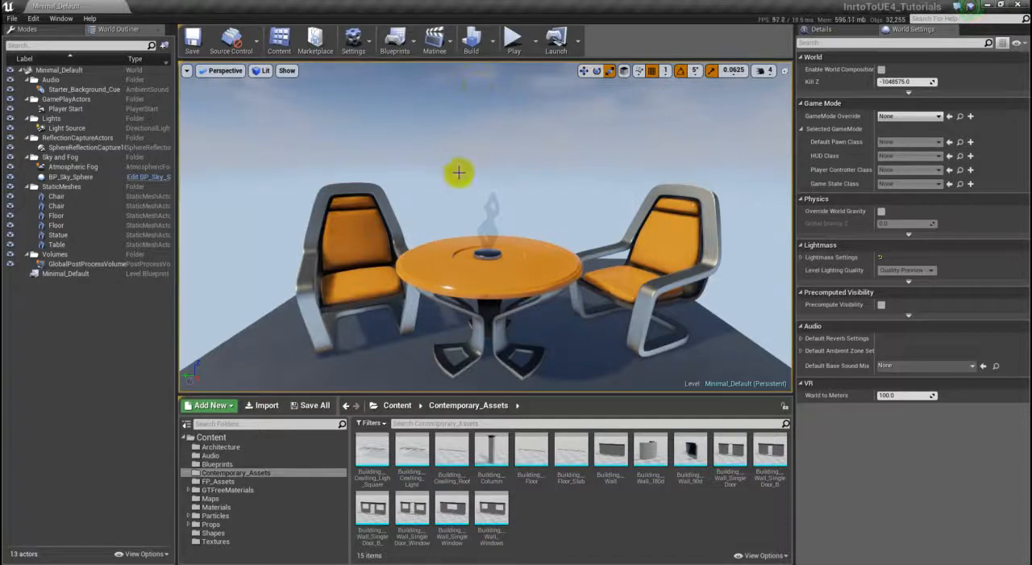
left_click(595, 71)
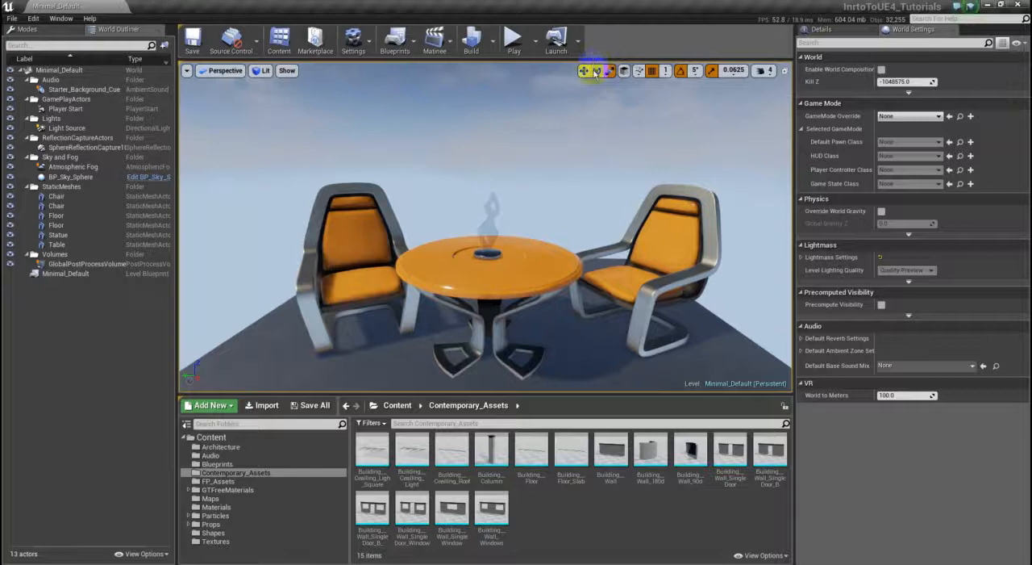
- Find the Show Transform Widget command among the editor's keyboard shortcuts by filtering for "transform" and assign Q as its binding
left_click(186, 70)
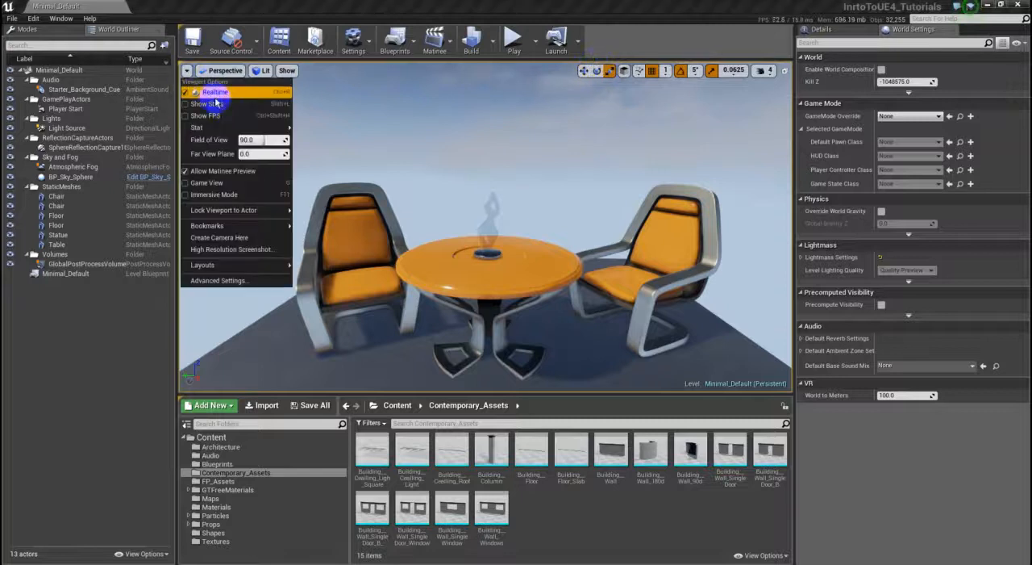
left_click(252, 281)
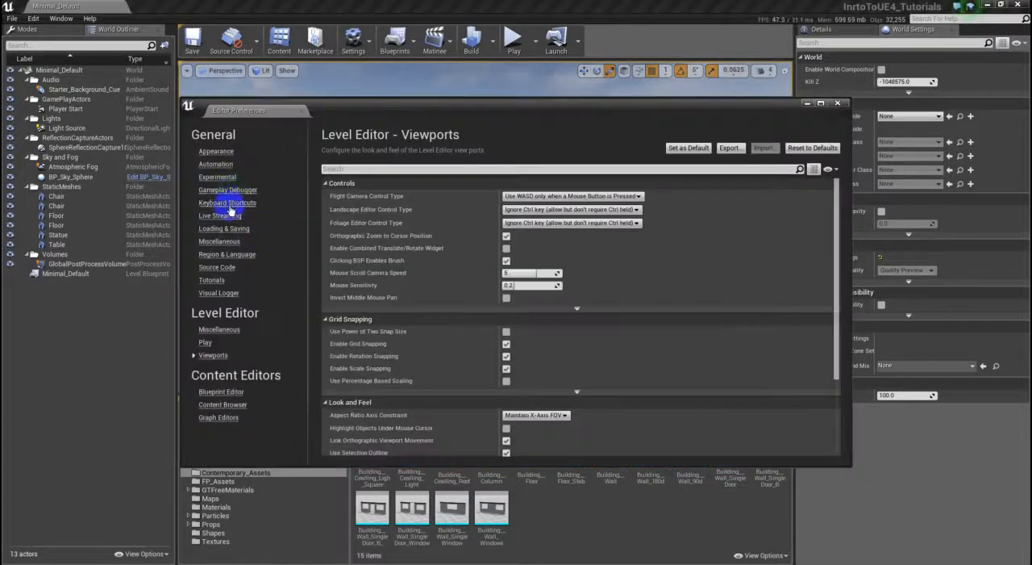
left_click(228, 204)
left_click(336, 170)
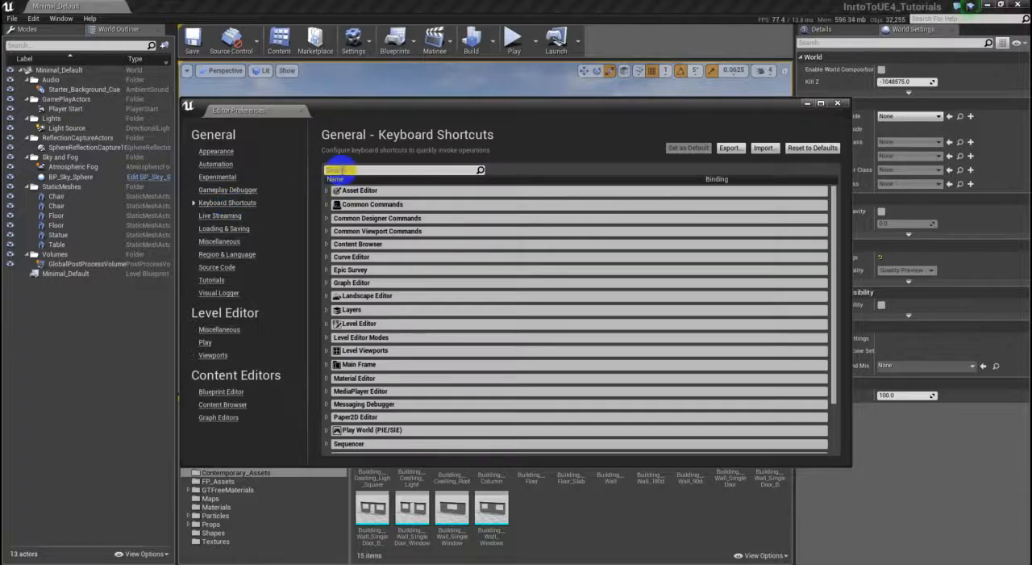
type("transform")
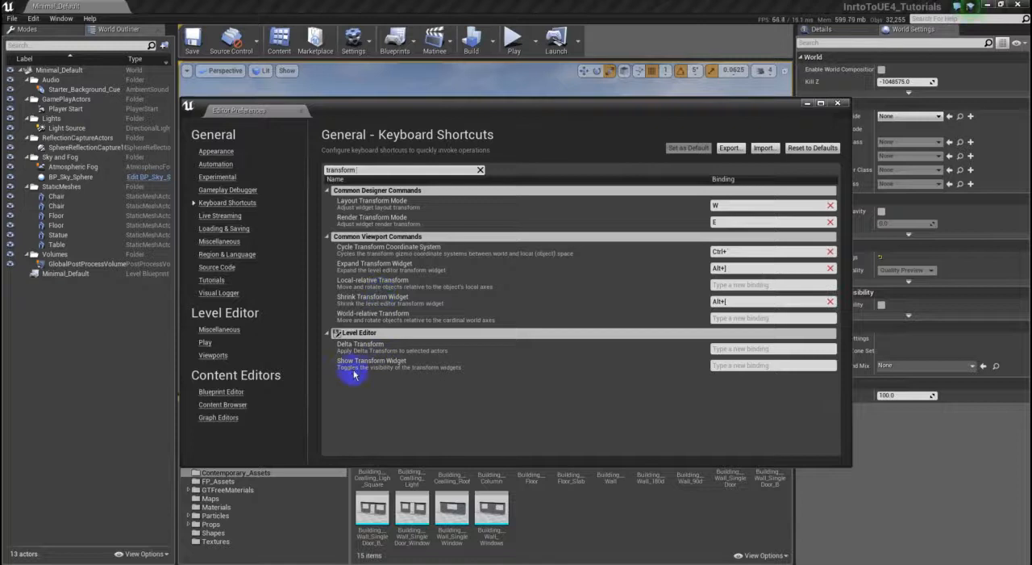
left_click(742, 366)
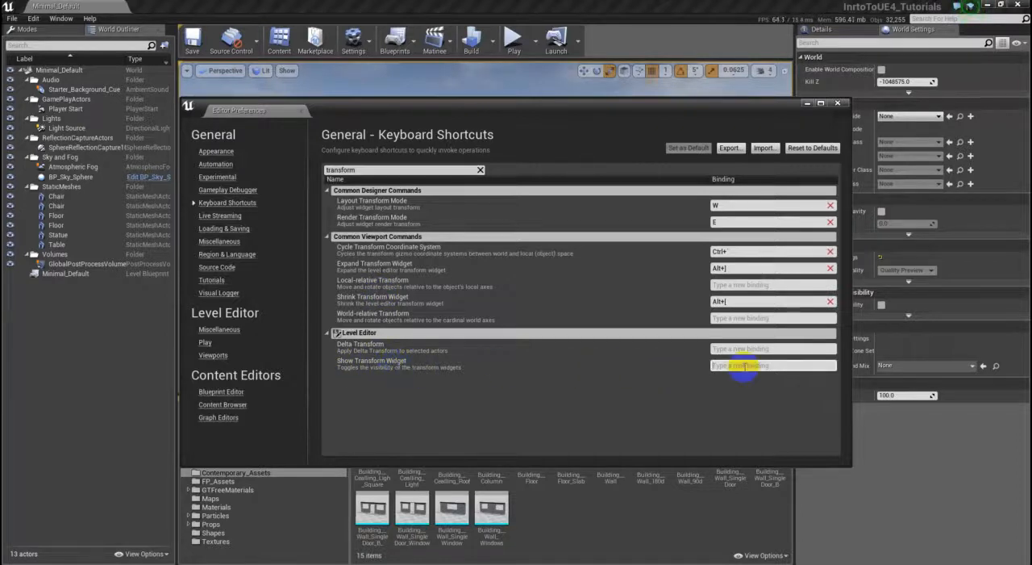
key("q")
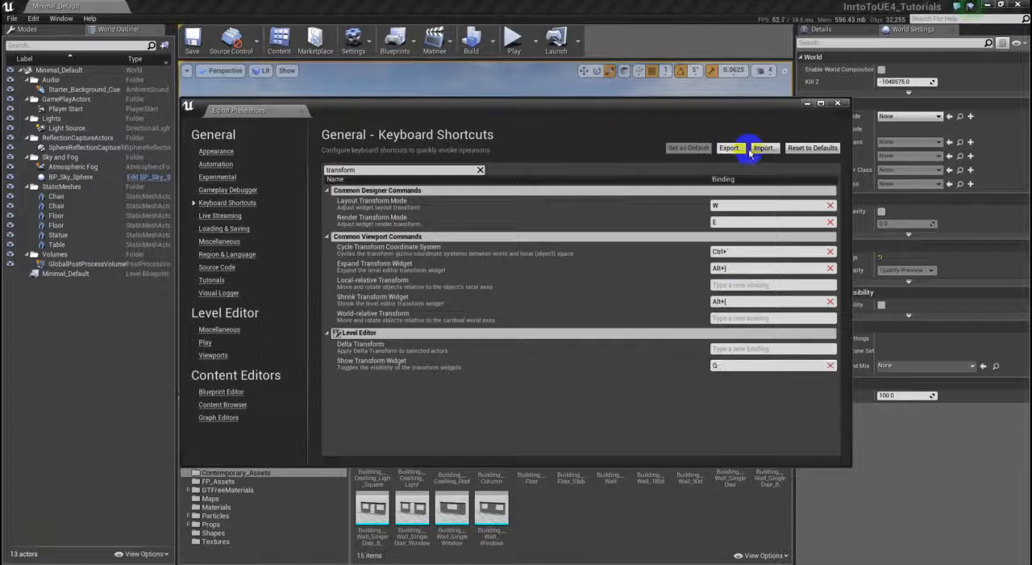
left_click(481, 170)
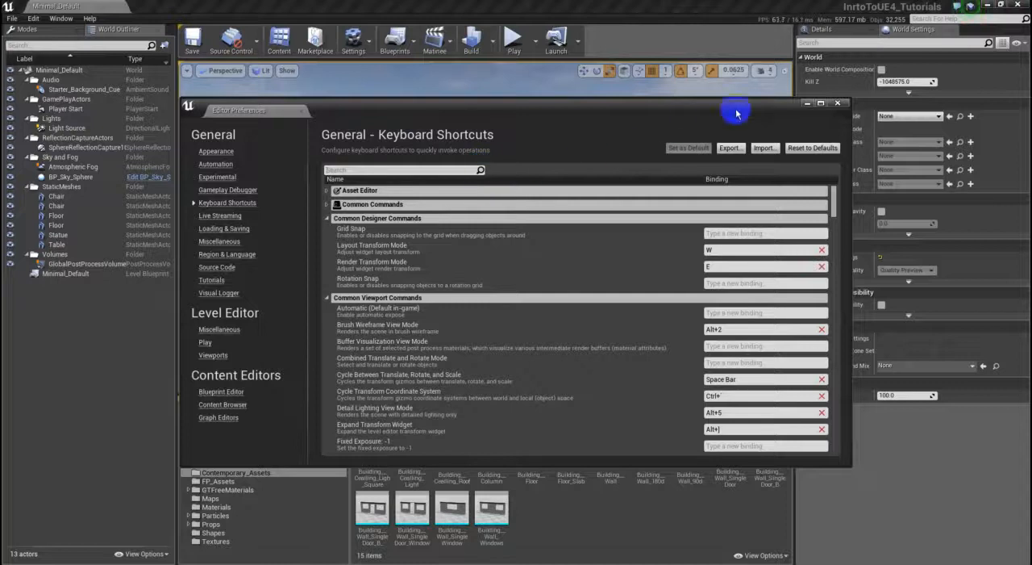
left_click(841, 105)
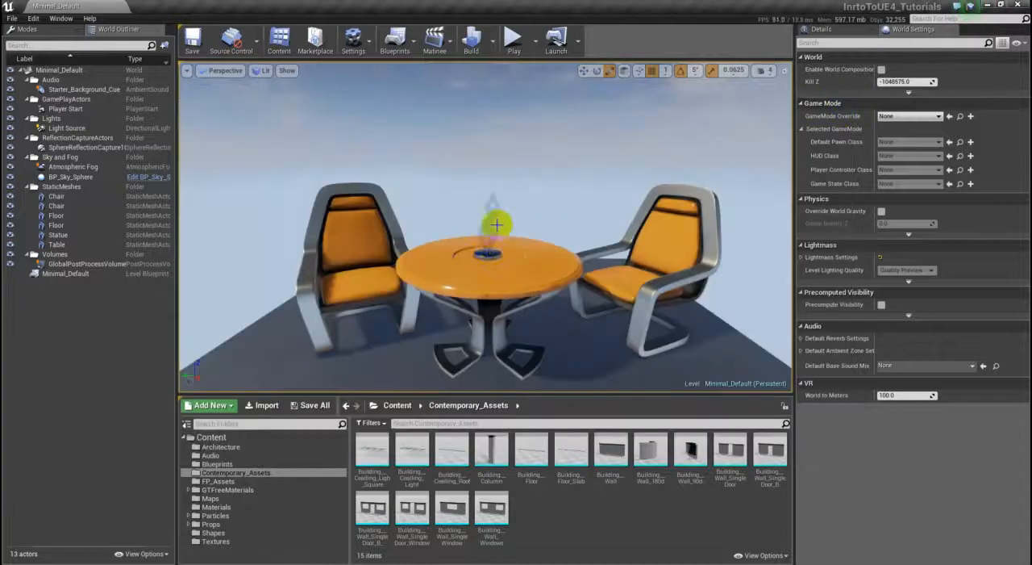
- Select the chair to the right of the table and hide its transform widget
right_click_drag(542, 225, 541, 202)
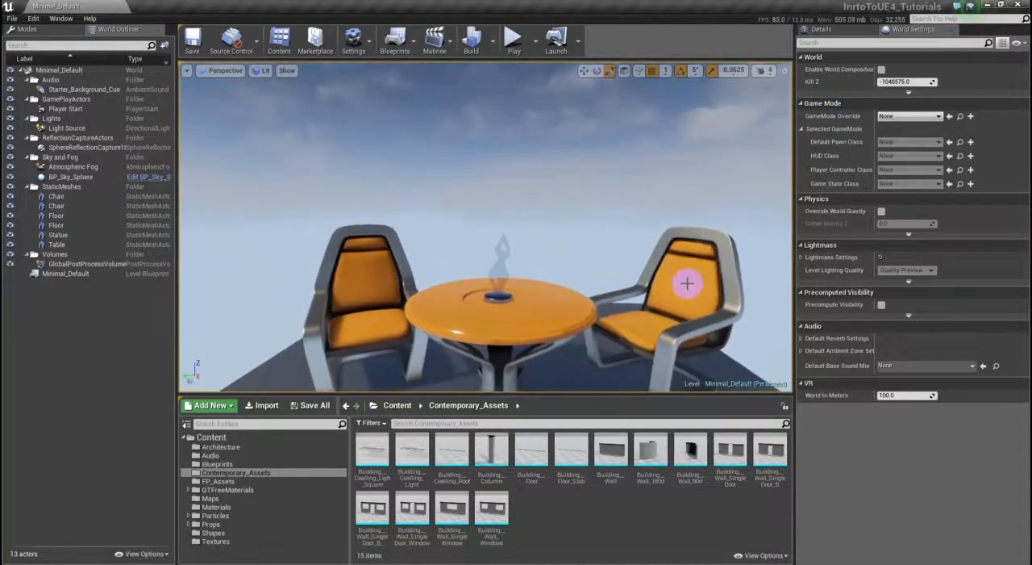
left_click(677, 279)
right_click_drag(684, 302, 664, 288)
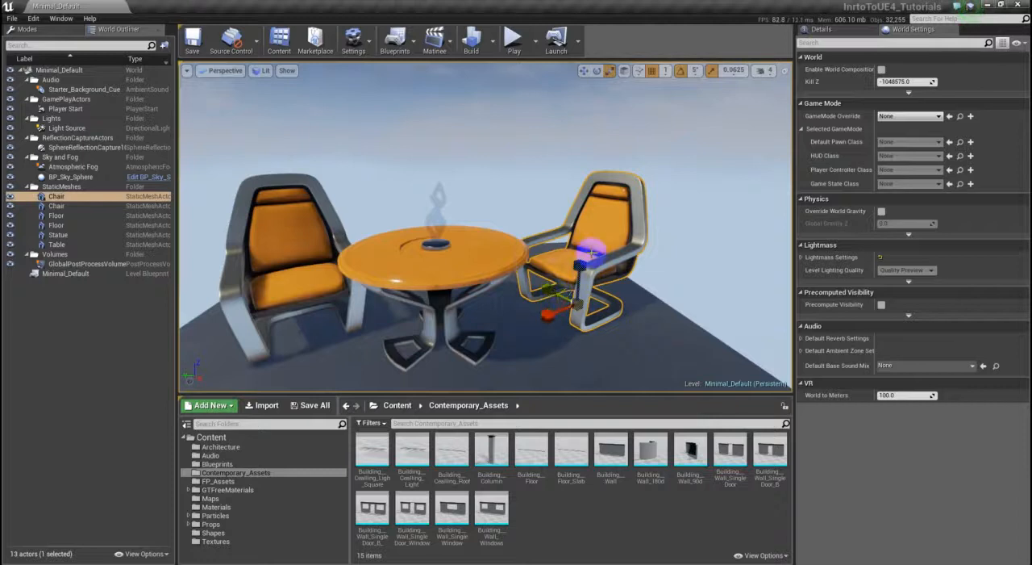
middle_click_drag(592, 253, 580, 307)
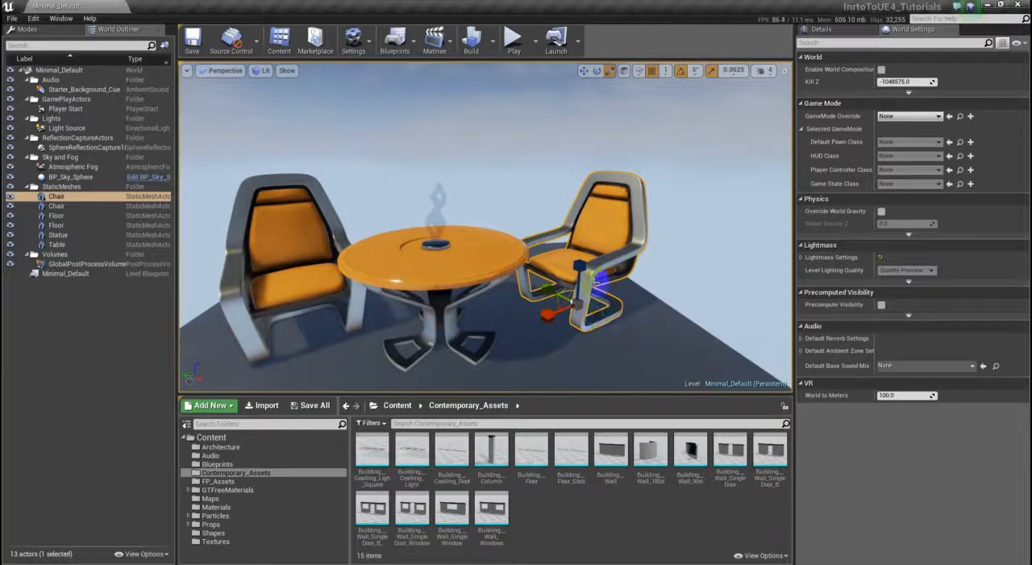
left_click(598, 73)
- Select the floor, table, statue and left chair in turn to check how selections look without the transform widget
left_click(525, 262)
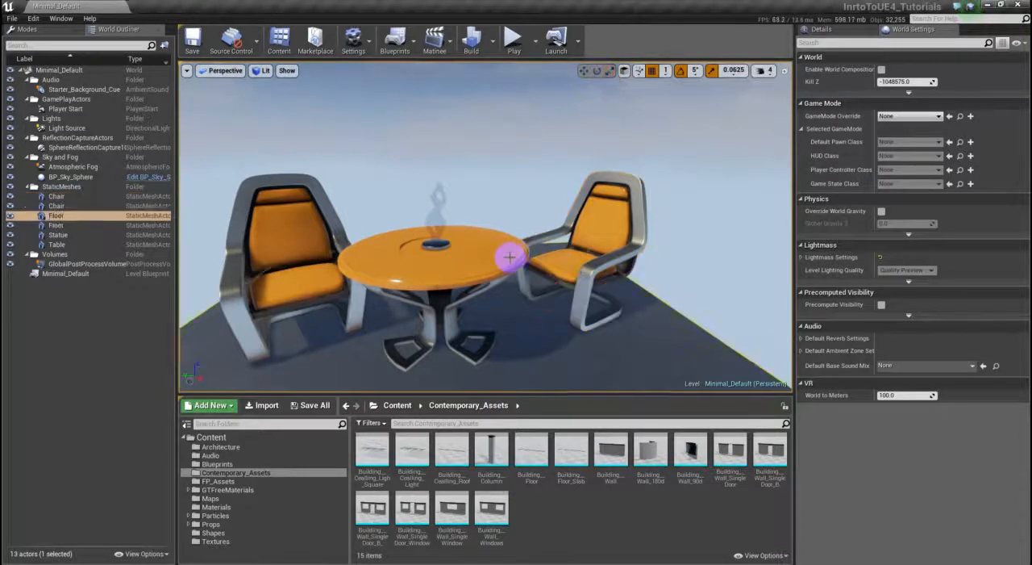
left_click(491, 254)
left_click(433, 205)
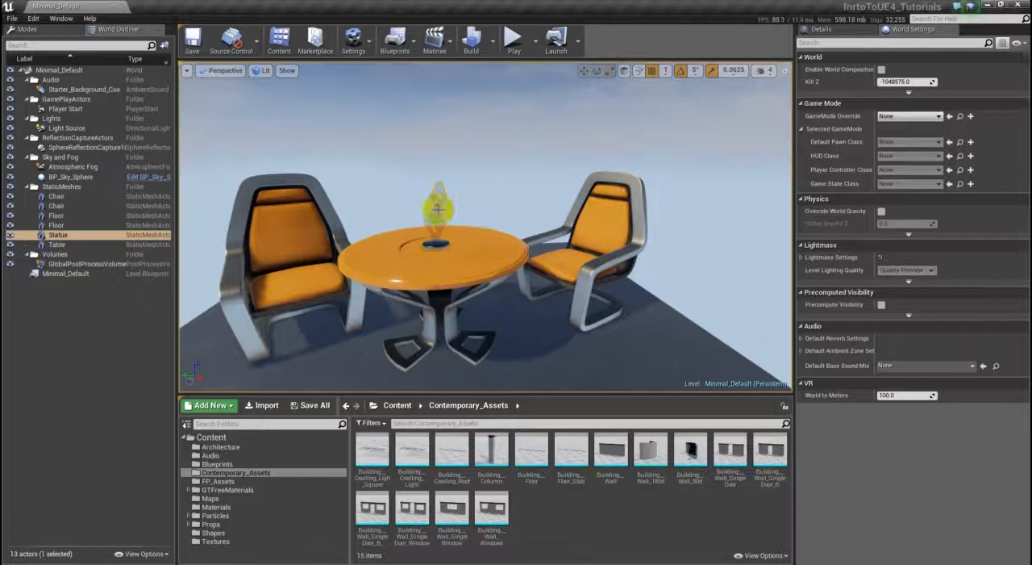
left_click(279, 209)
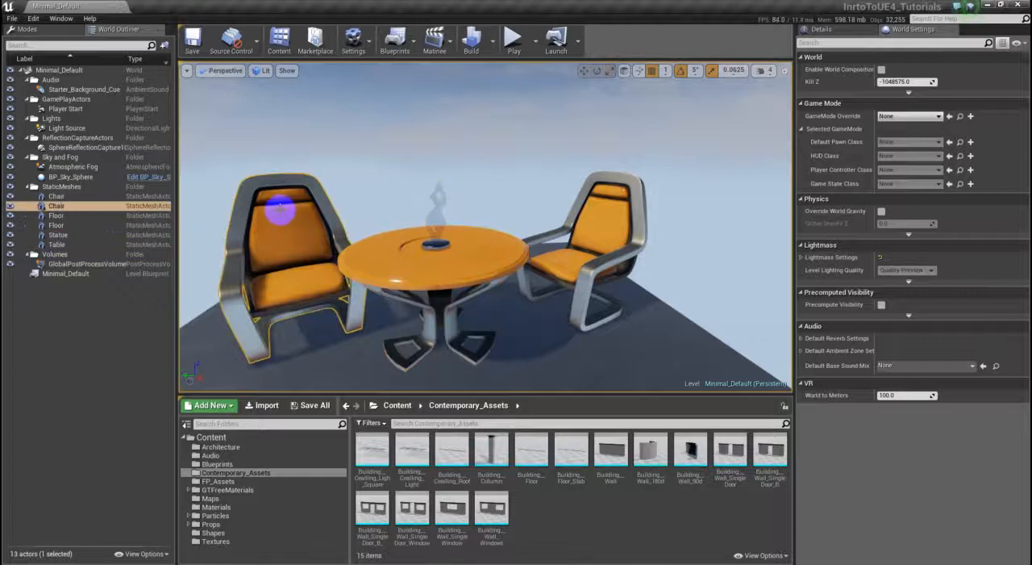
left_click(437, 269)
left_click(435, 209)
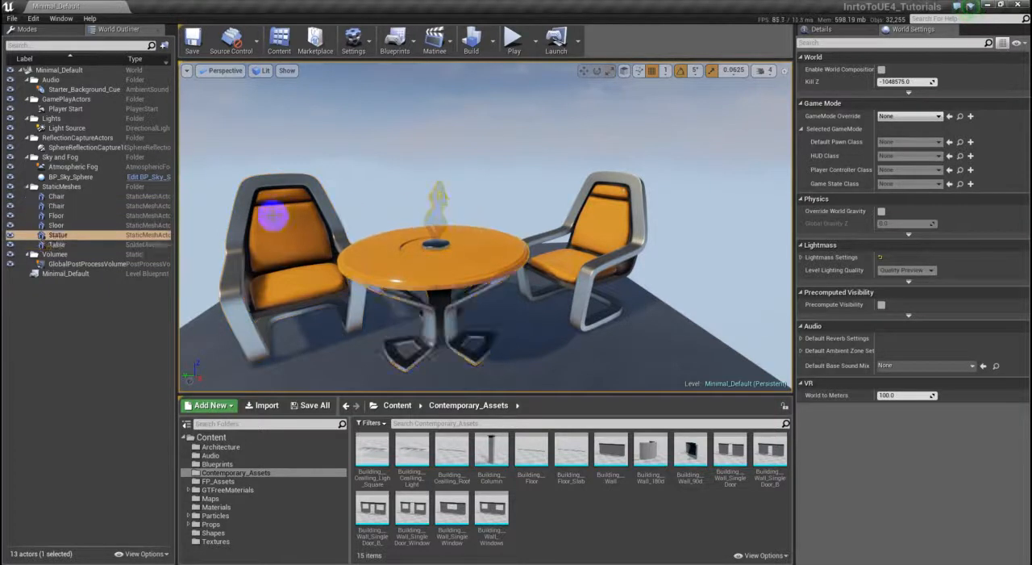
left_click(258, 193)
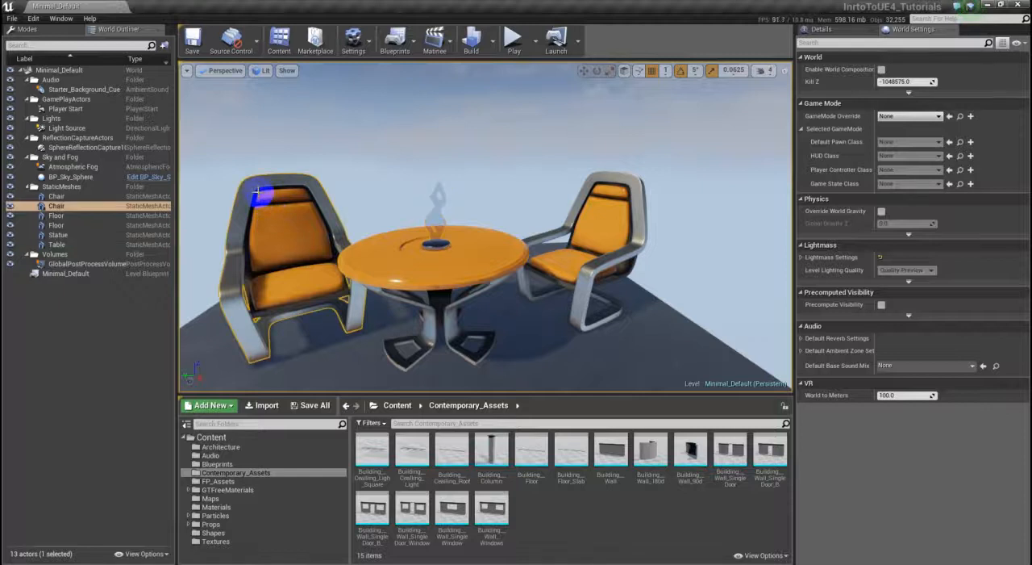
left_click(383, 257)
left_click(436, 210)
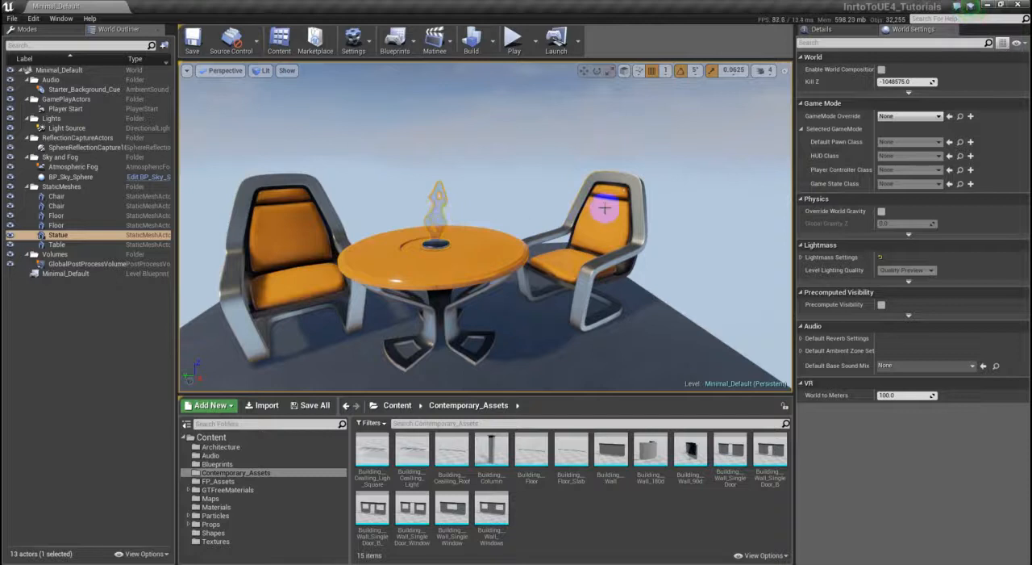
left_click(452, 225)
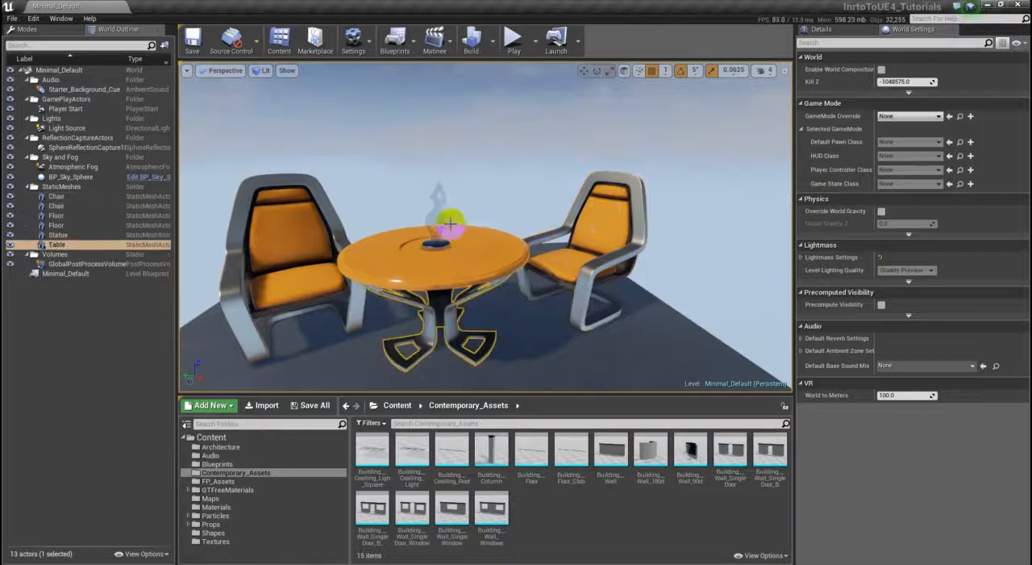
left_click(436, 212)
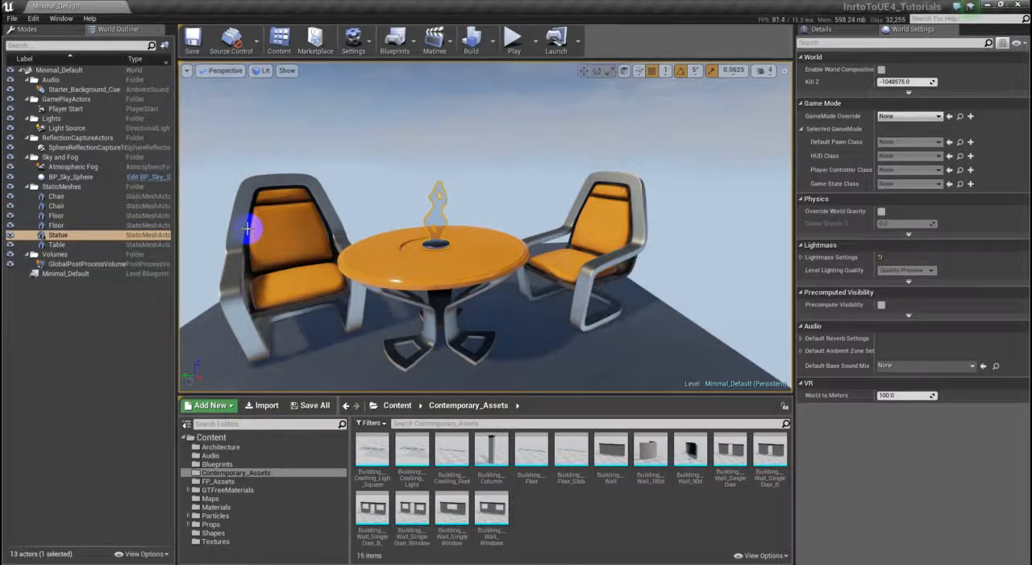
- Select the table, bring up its move widget and display the table's details
left_click(395, 267)
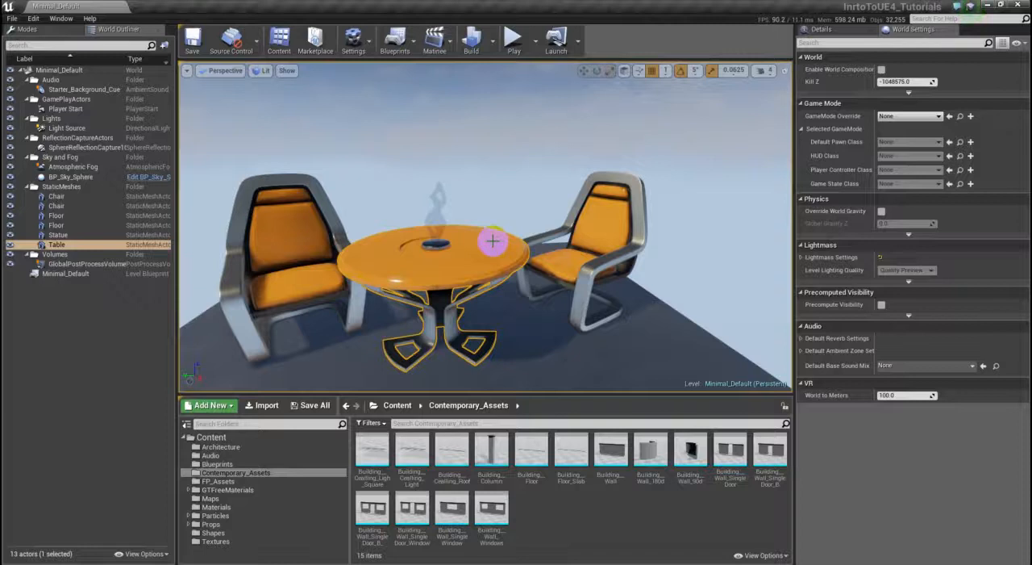
key("w")
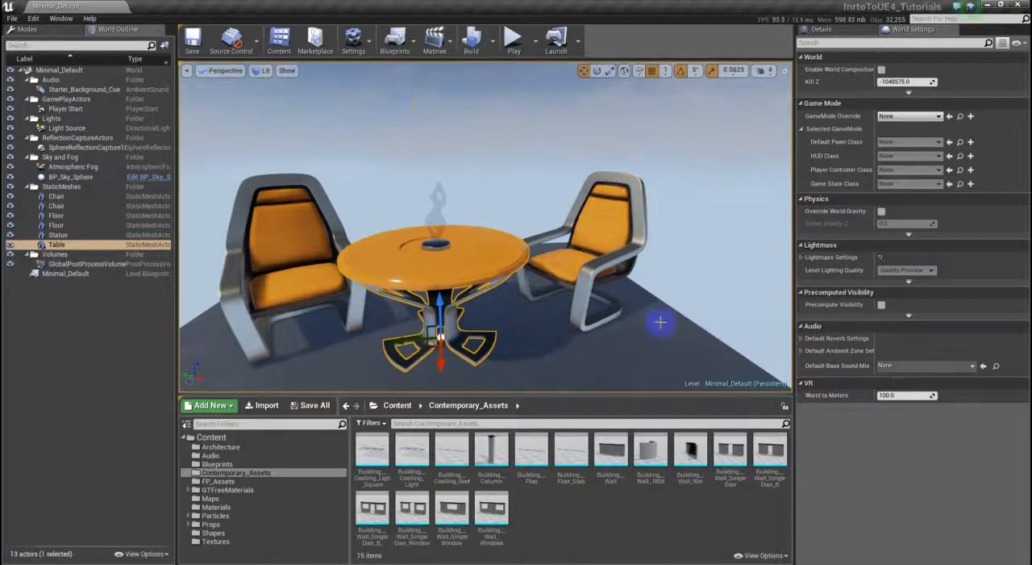
left_click(835, 33)
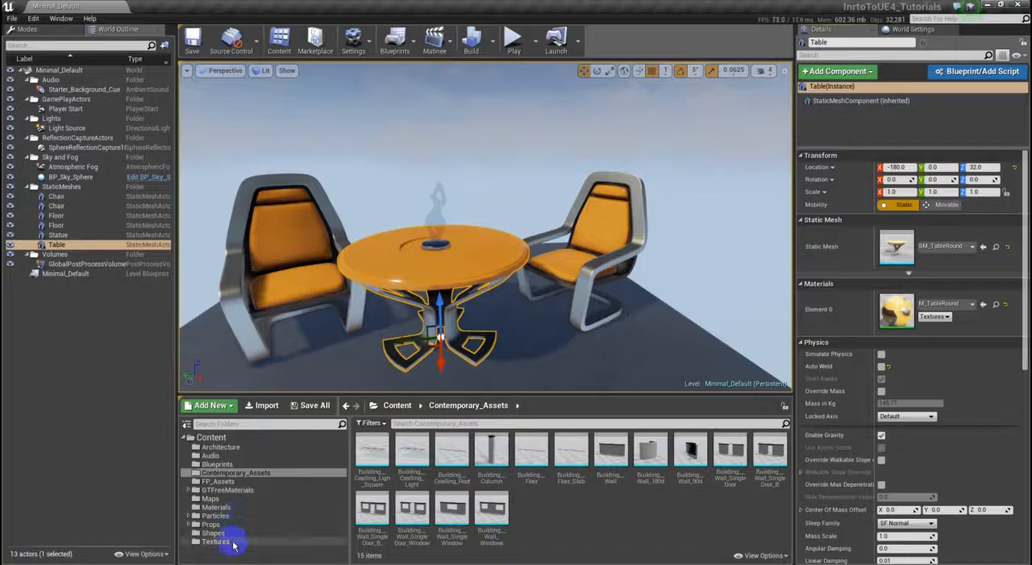
- Open the Blueprints folder of the project content
left_click(234, 465)
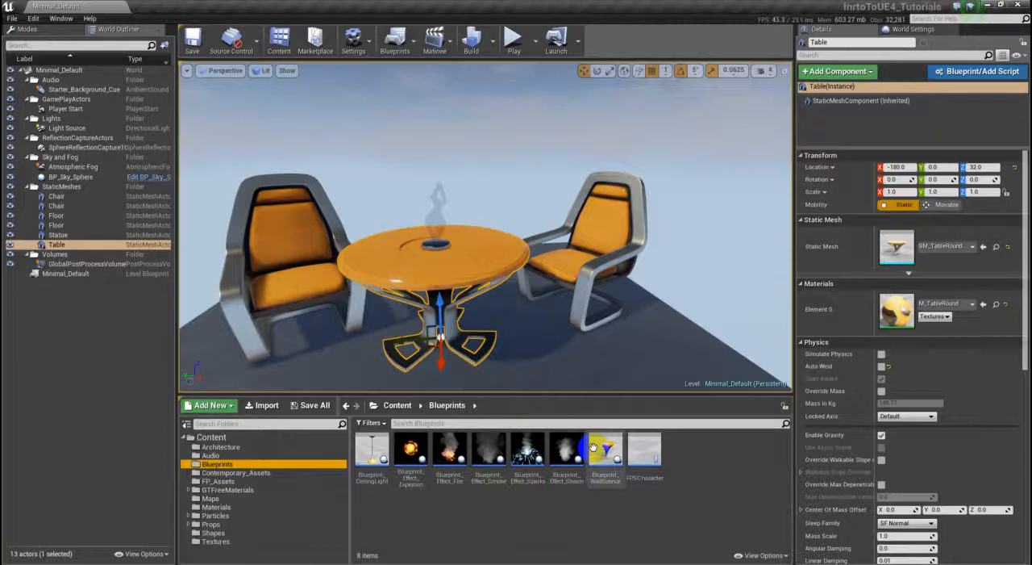
- Create a new subfolder in the Blueprints folder, keeping the default name NewFolder
right_click(388, 515)
mouse_move(437, 494)
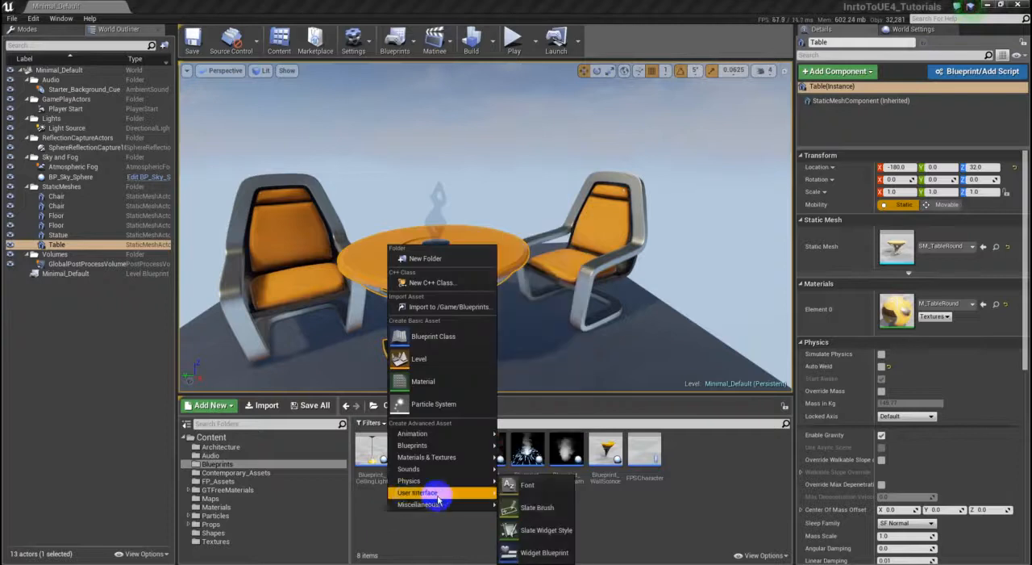
left_click(449, 266)
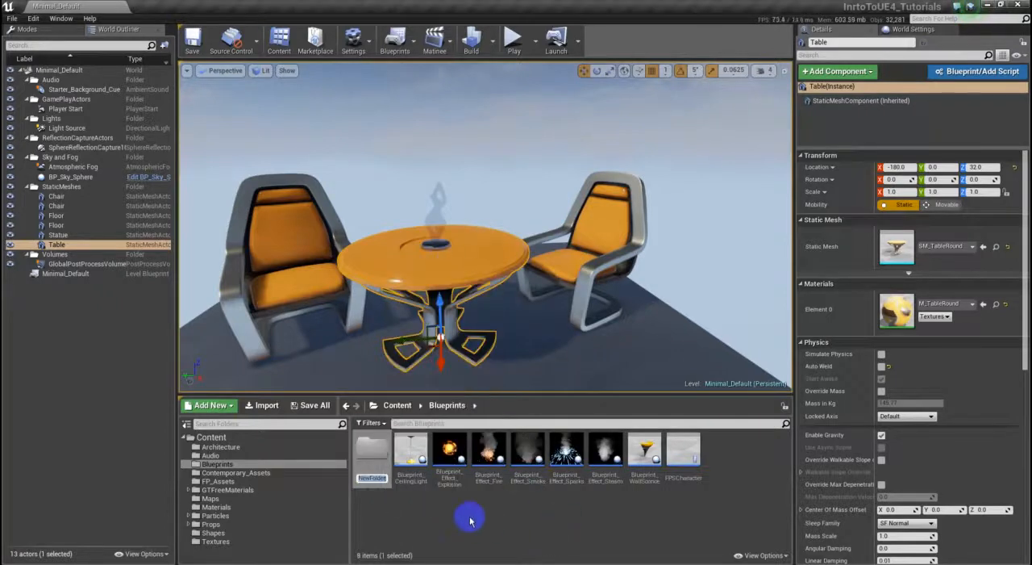
key("Return")
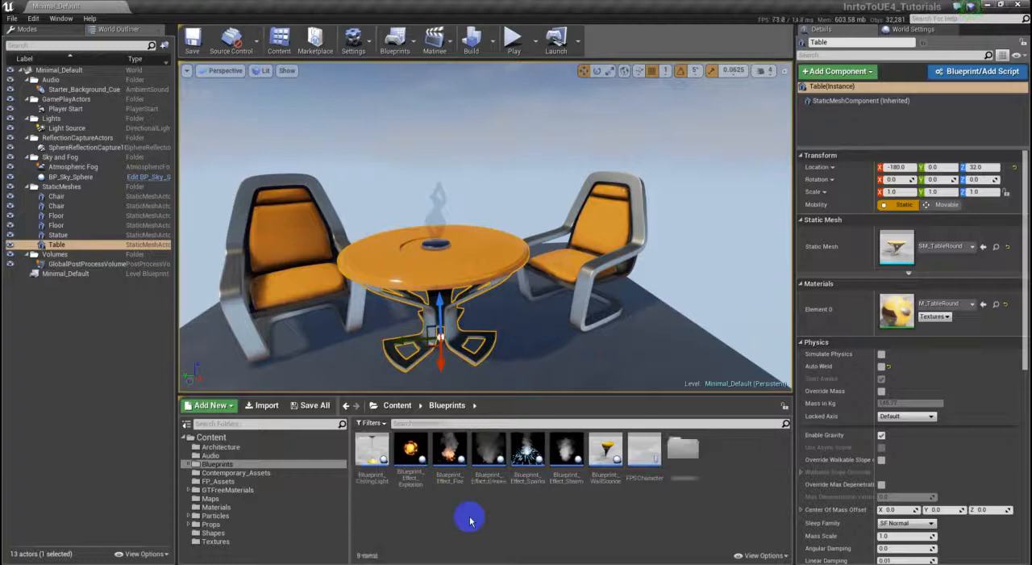
- Delete NewFolder from the Blueprints folder and confirm the deletion
right_click(685, 456)
mouse_move(742, 308)
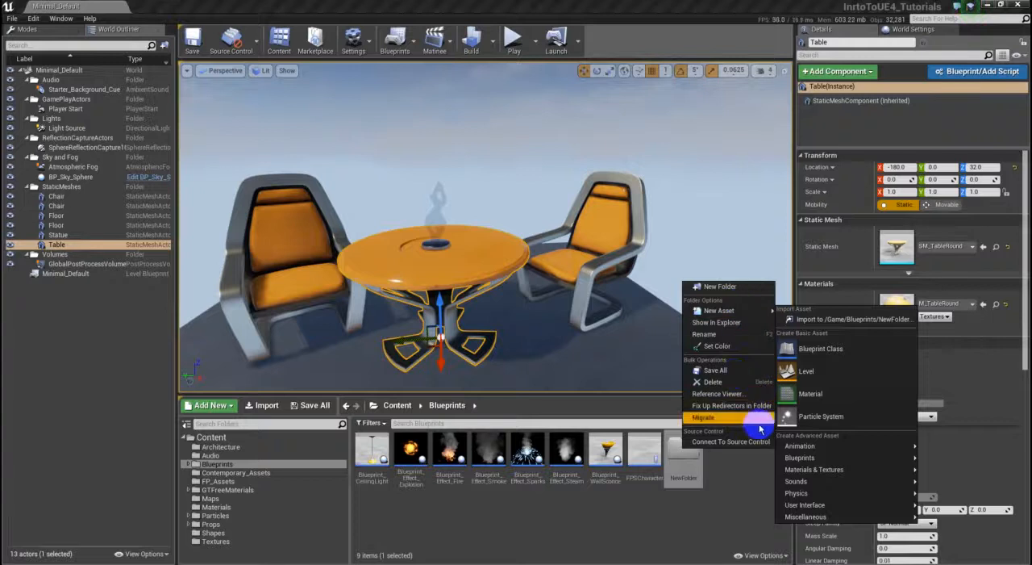
left_click(726, 381)
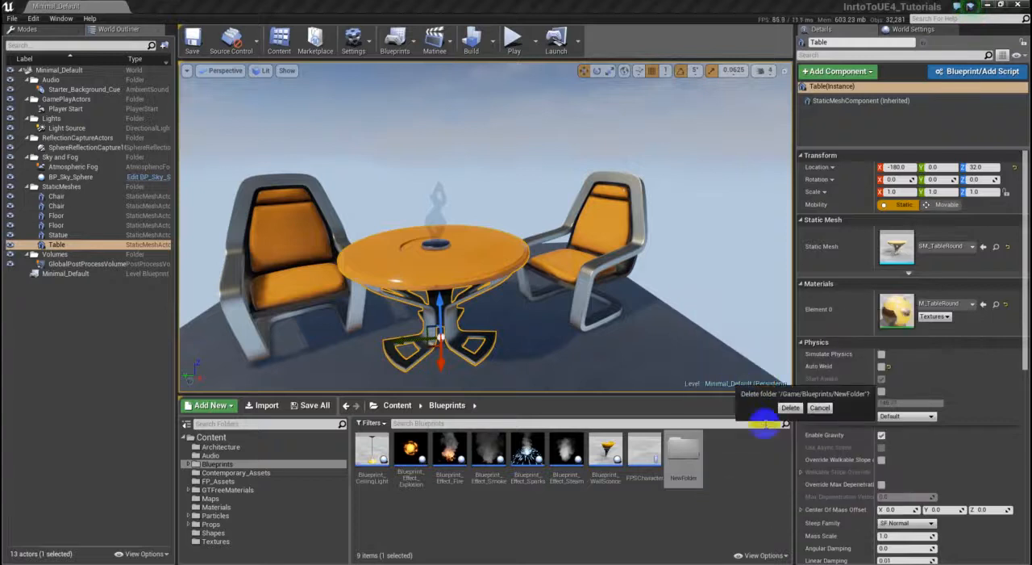
left_click(790, 407)
- Create a Blueprint Class with Actor as its parent in the Blueprints folder and name it OmniDoor
right_click(680, 489)
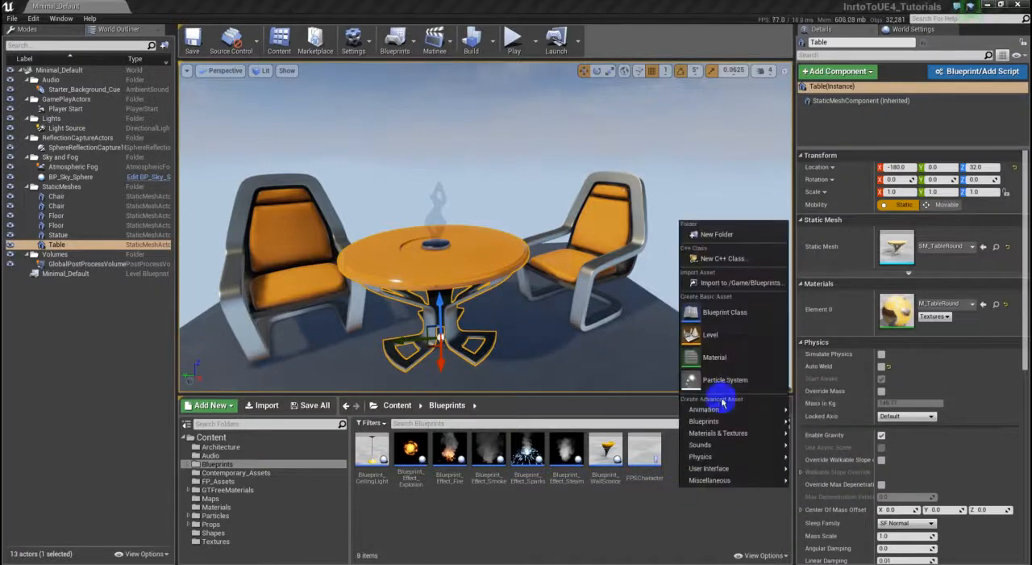
left_click(745, 320)
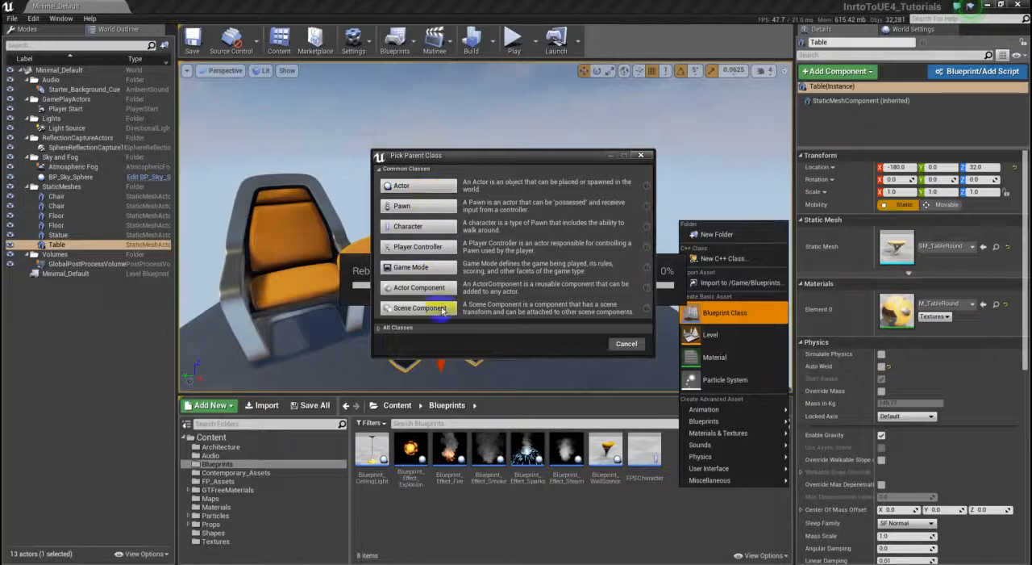
left_click(413, 188)
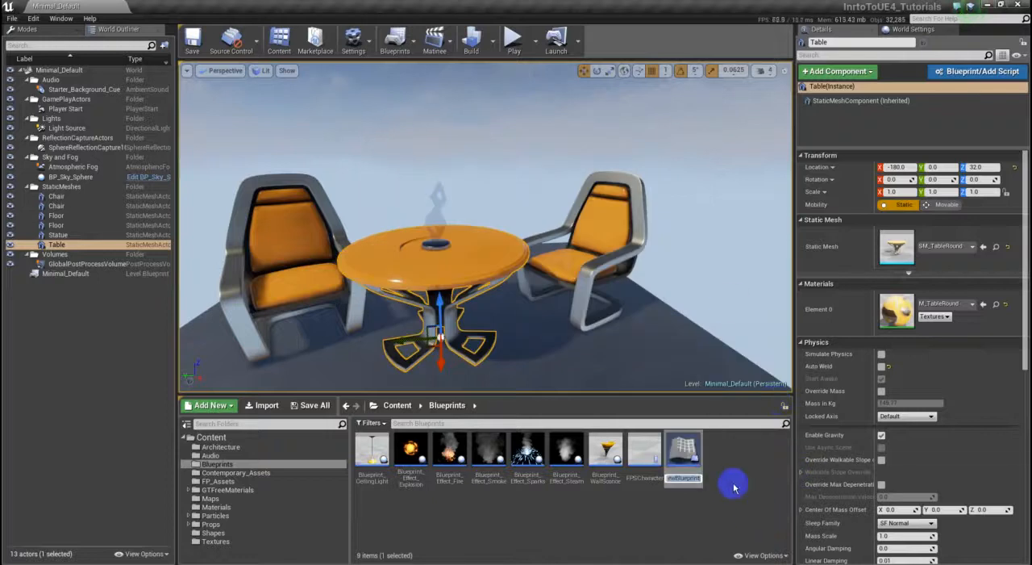
type("Grin")
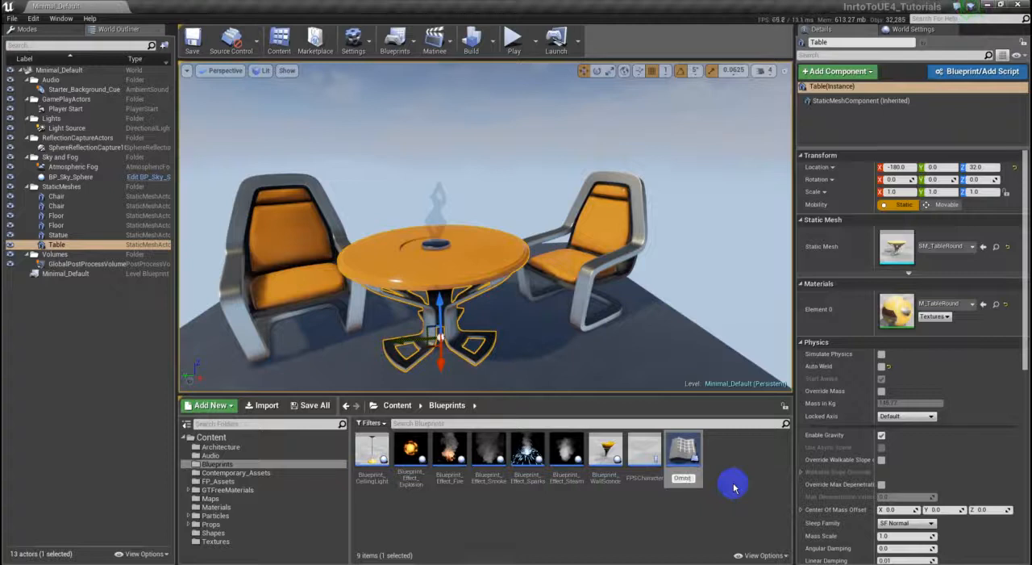
key("Return")
left_click(734, 487)
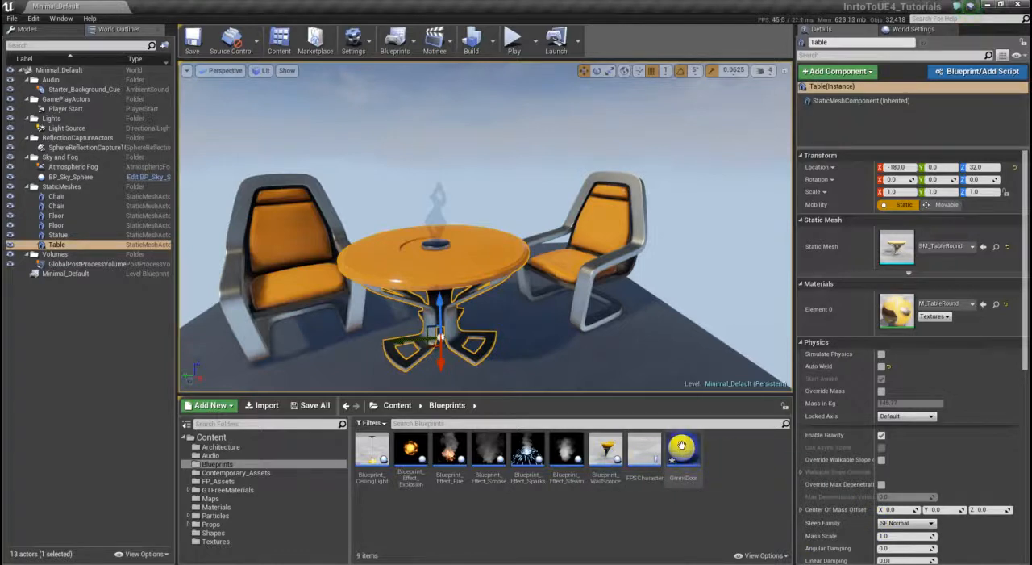
- Open the OmniDoor blueprint, widen its side columns and dock My Blueprint as a tab beside Components
double_click(682, 446)
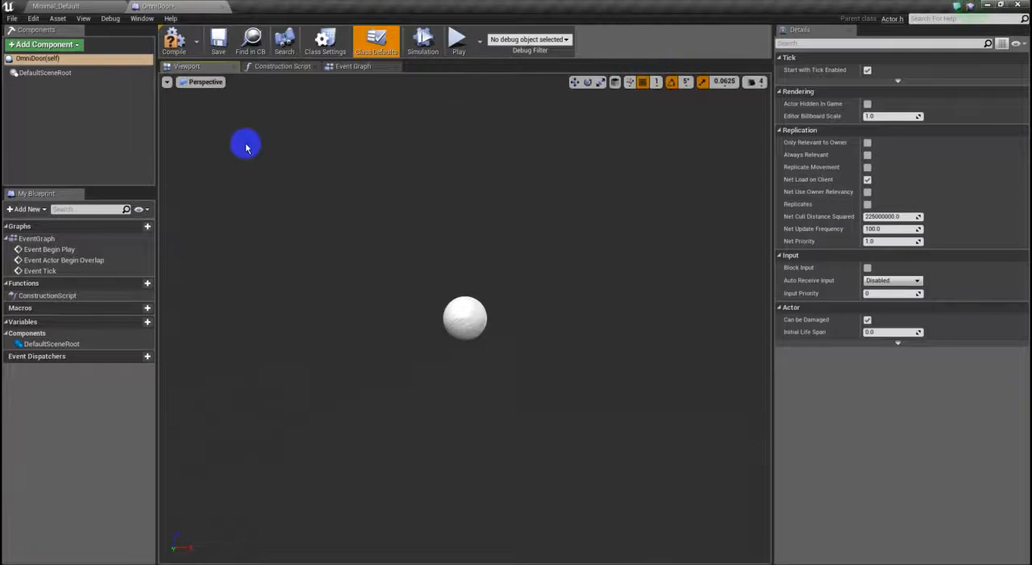
left_click_drag(158, 121, 182, 119)
left_click_drag(776, 123, 767, 116)
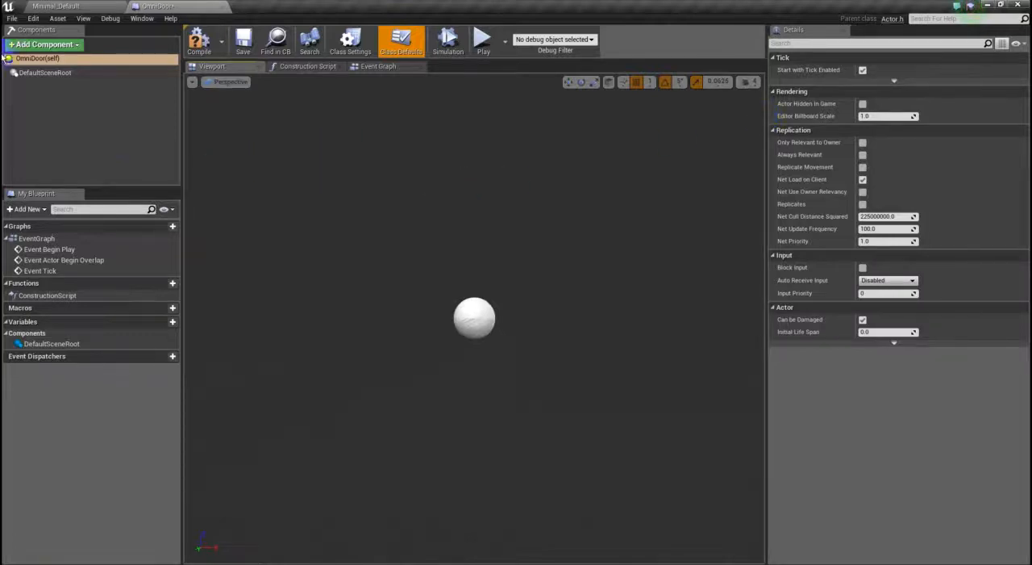
mouse_move(41, 196)
left_mouse_down()
mouse_move(125, 28)
mouse_move(116, 29)
mouse_move(128, 39)
left_mouse_up()
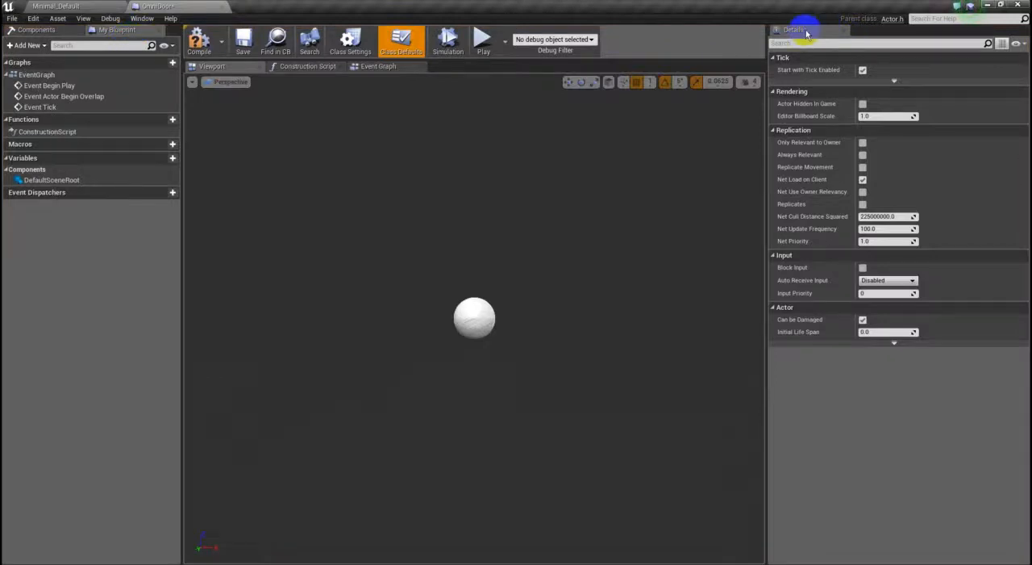
- Dock the Details panel beneath My Blueprint, enlarge it and hide its tab
left_click_drag(807, 32, 11, 454)
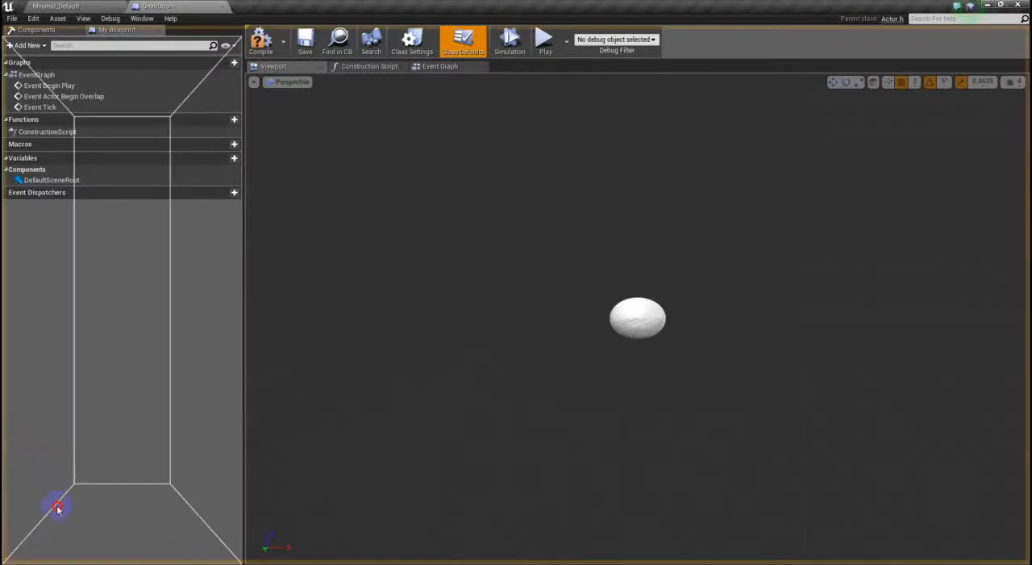
left_click_drag(57, 507, 57, 508)
left_click_drag(56, 291, 103, 262)
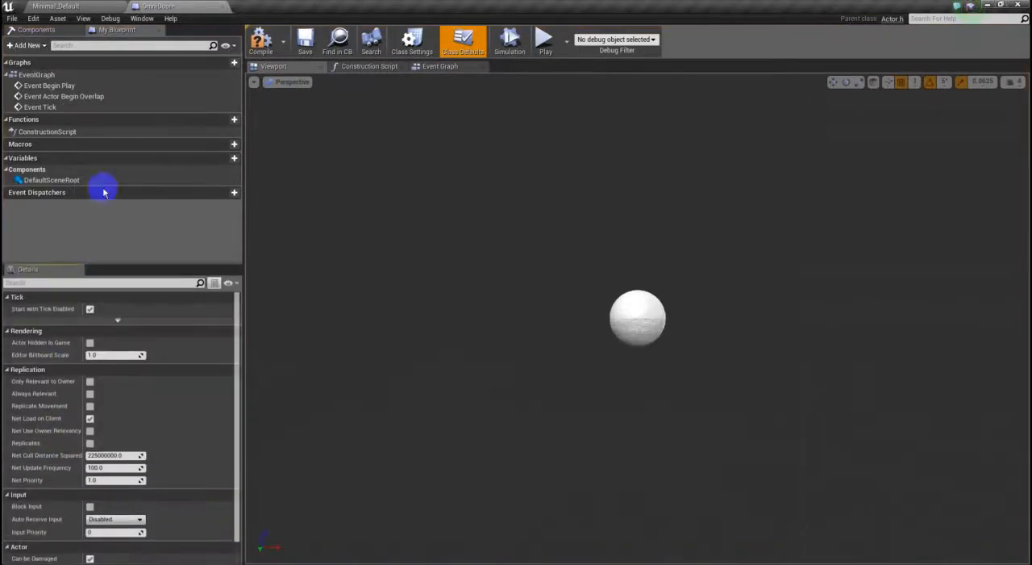
left_click(142, 18)
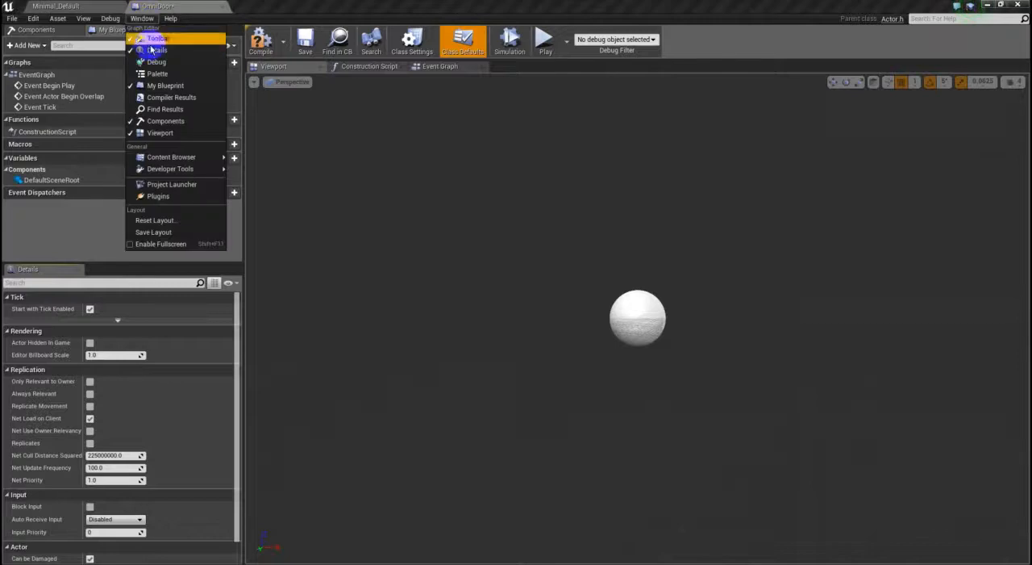
left_click(364, 244)
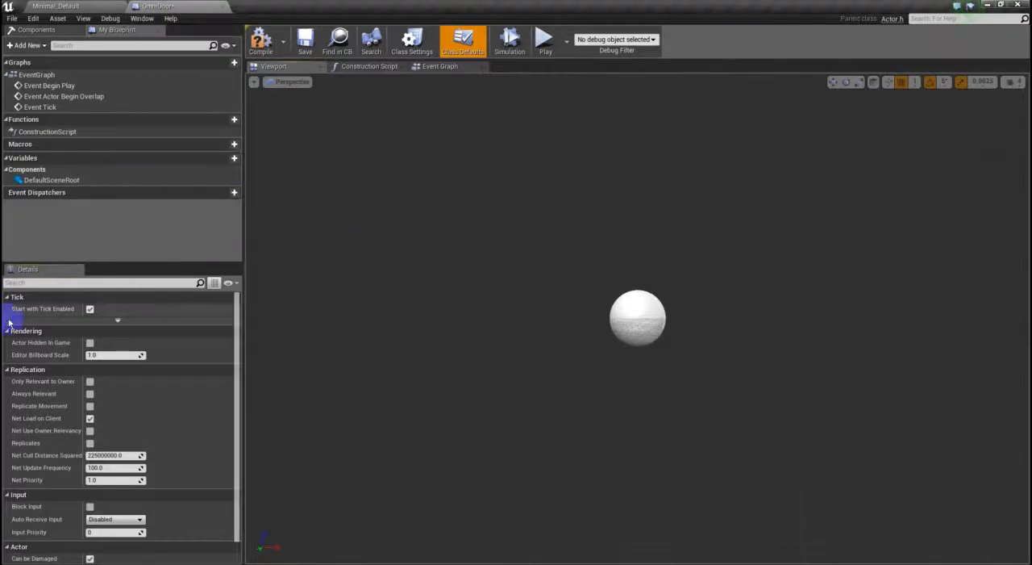
right_click(44, 271)
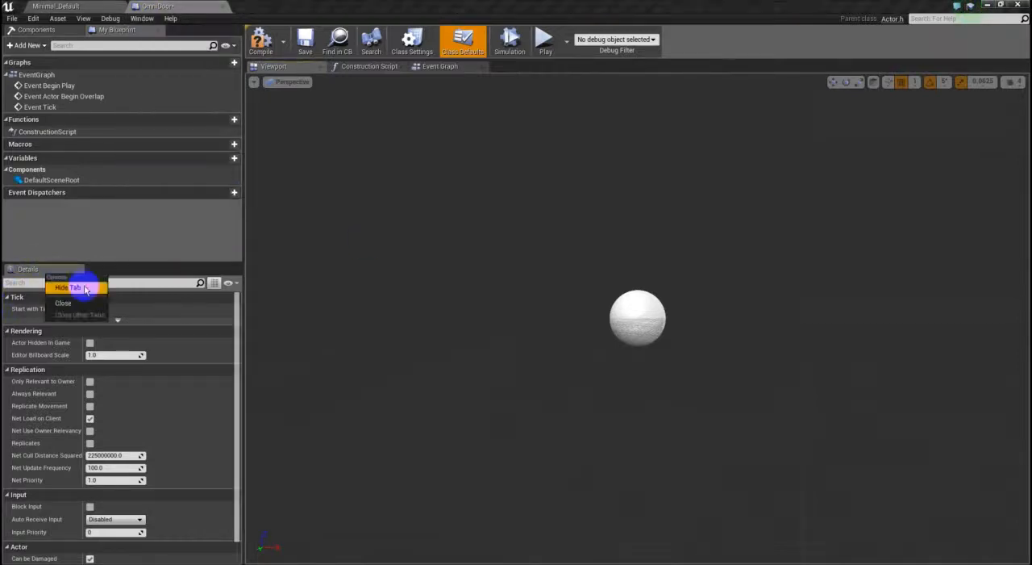
left_click(85, 288)
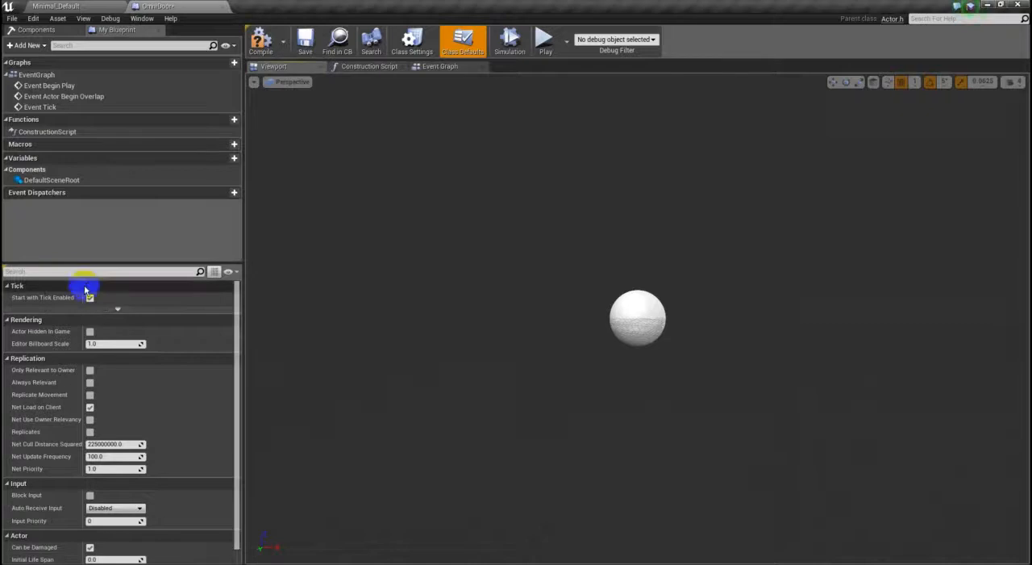
- Bring the Components panel to the front and save the blueprint editor's layout
left_click(36, 31)
left_click(142, 18)
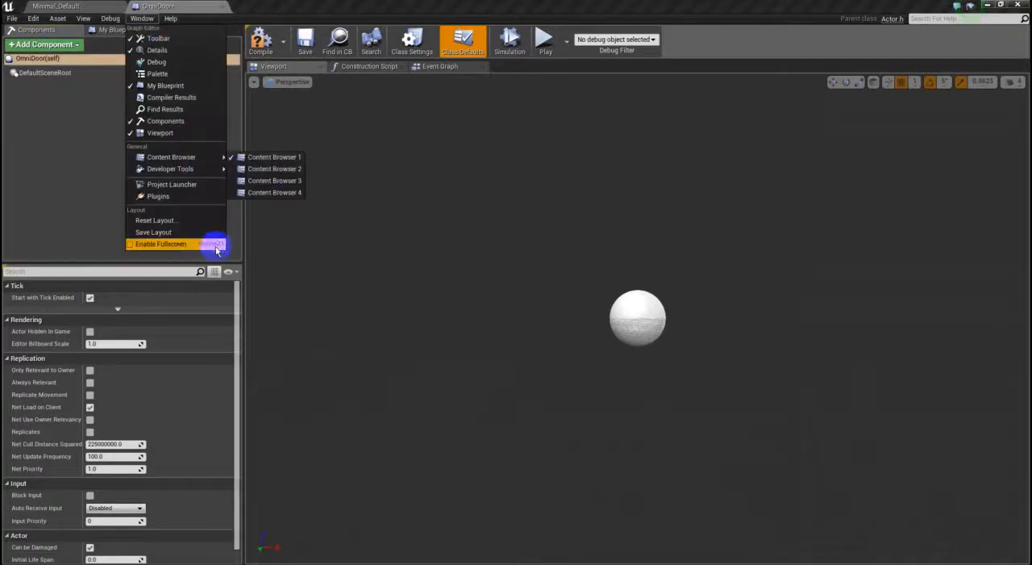
left_click(142, 233)
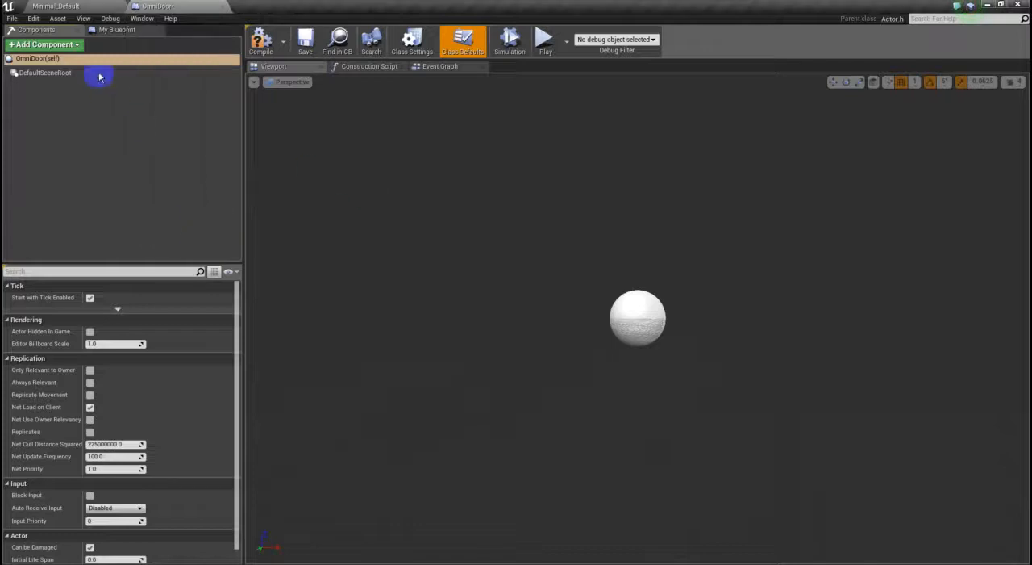
left_click(121, 30)
left_click(46, 32)
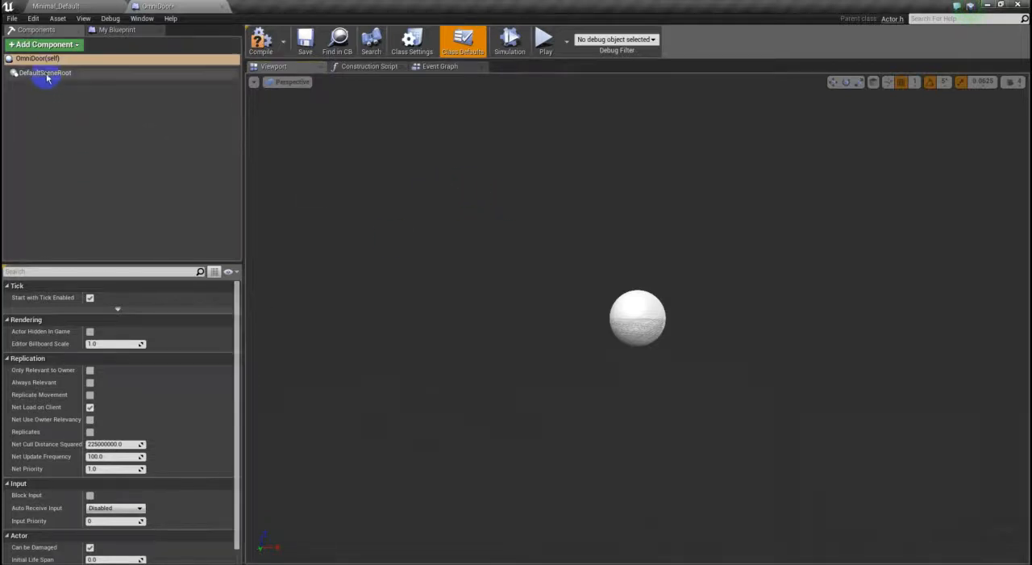
- Add a Static Mesh component to the OmniDoor blueprint and name it Door
left_click(48, 46)
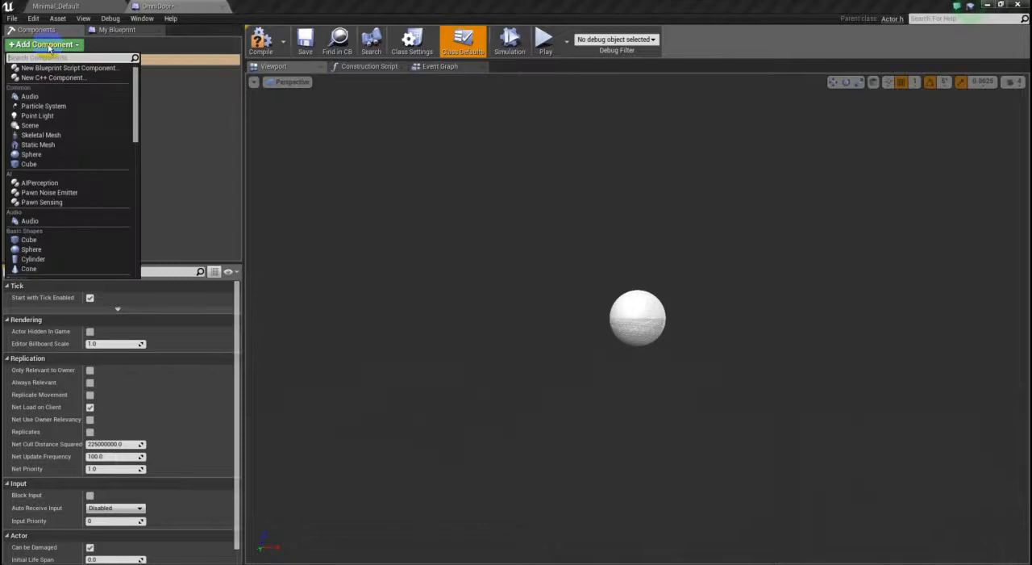
left_click(36, 145)
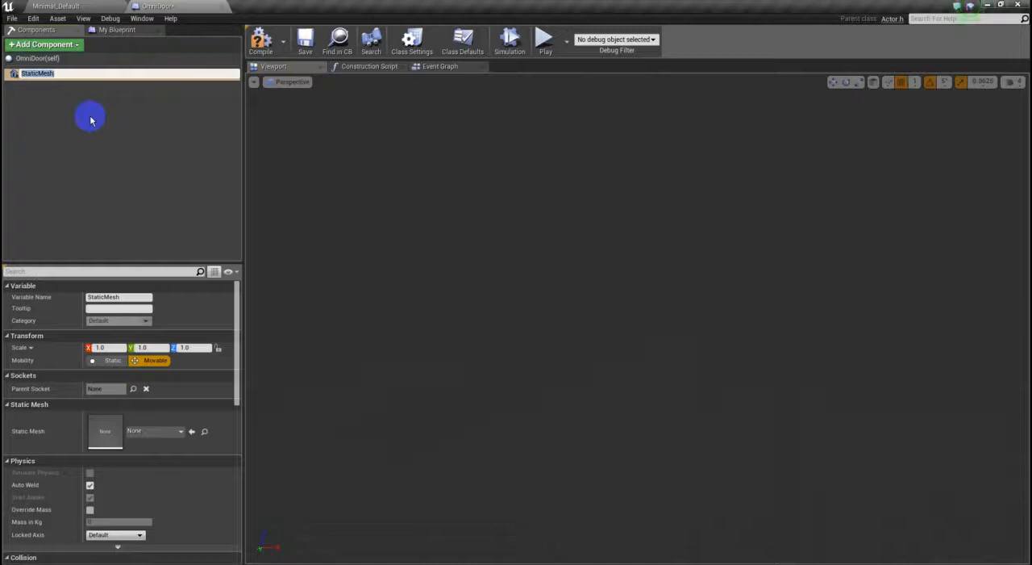
type("Door")
key("Return")
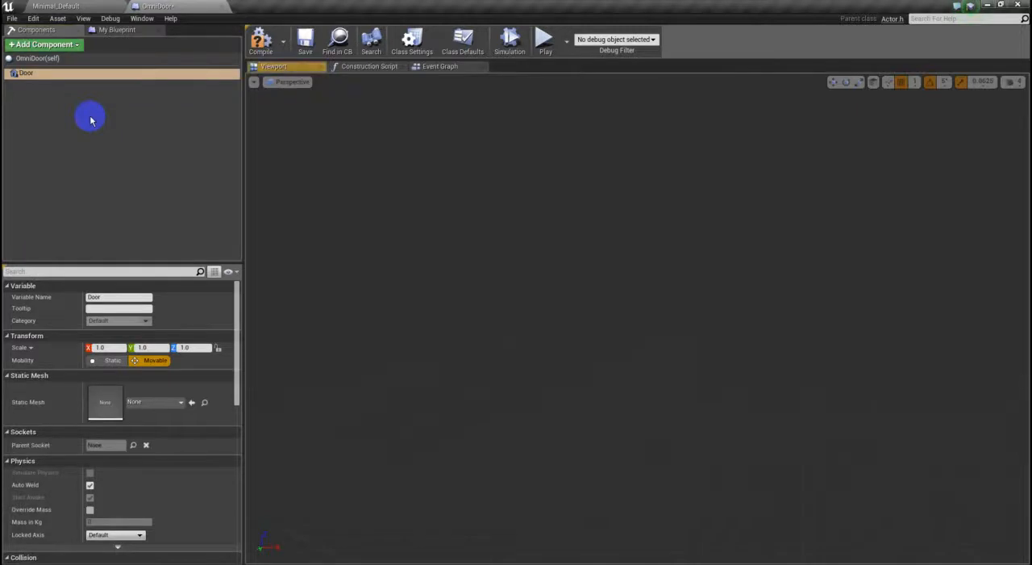
- Add a second Static Mesh component to the OmniDoor blueprint and name it Frame
left_click(48, 60)
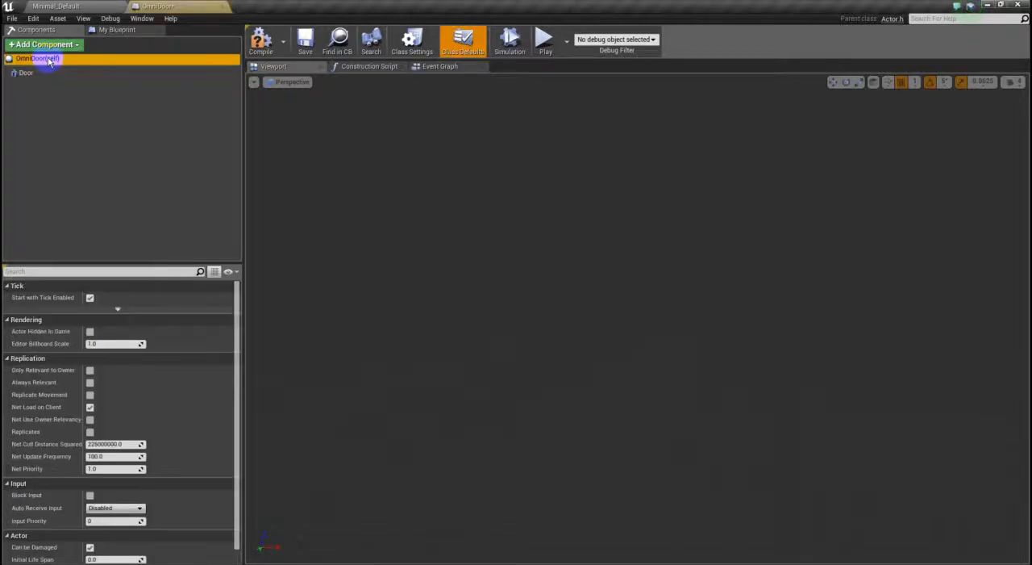
left_click(54, 46)
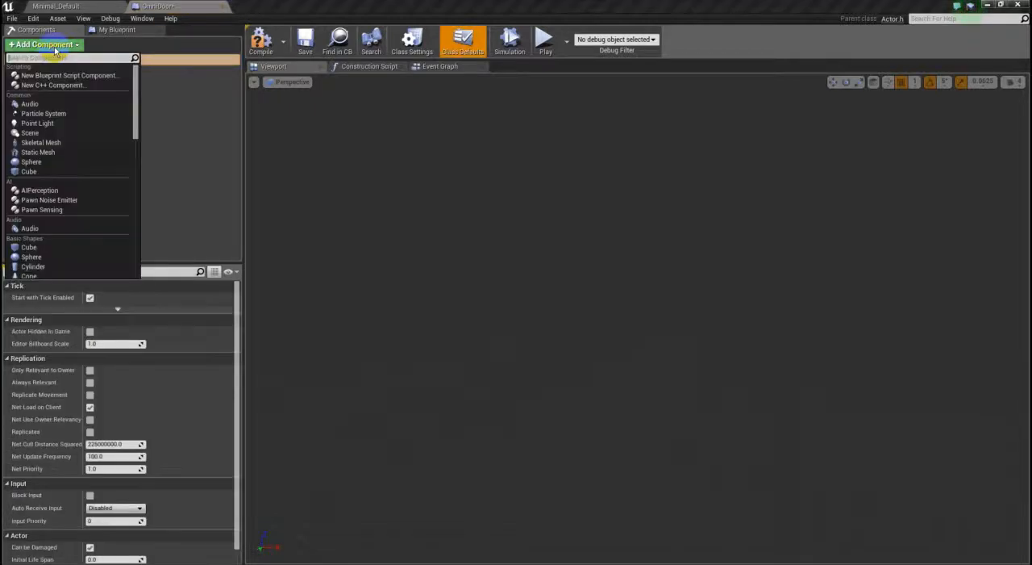
left_click(63, 155)
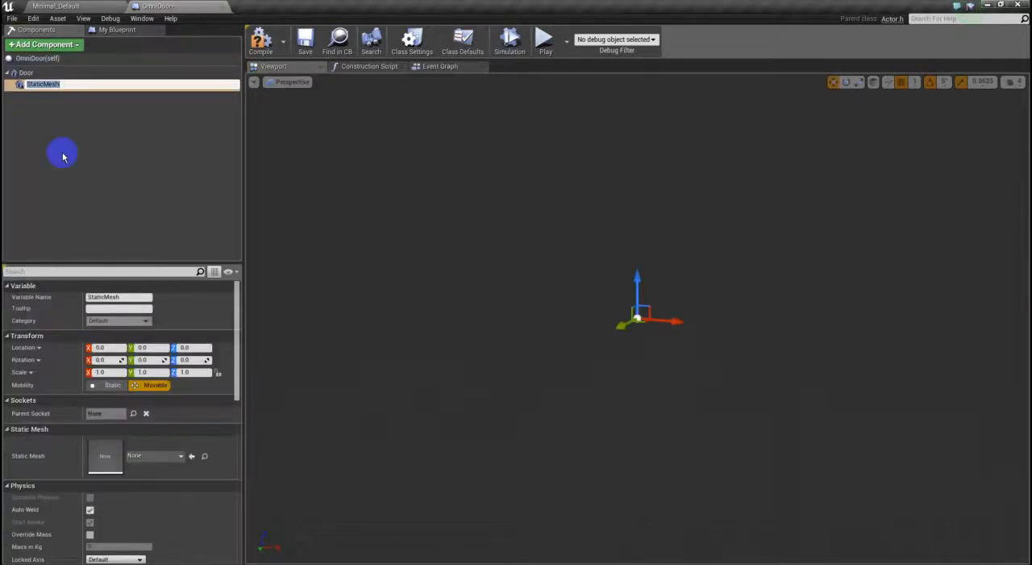
type("Frame")
key("Return")
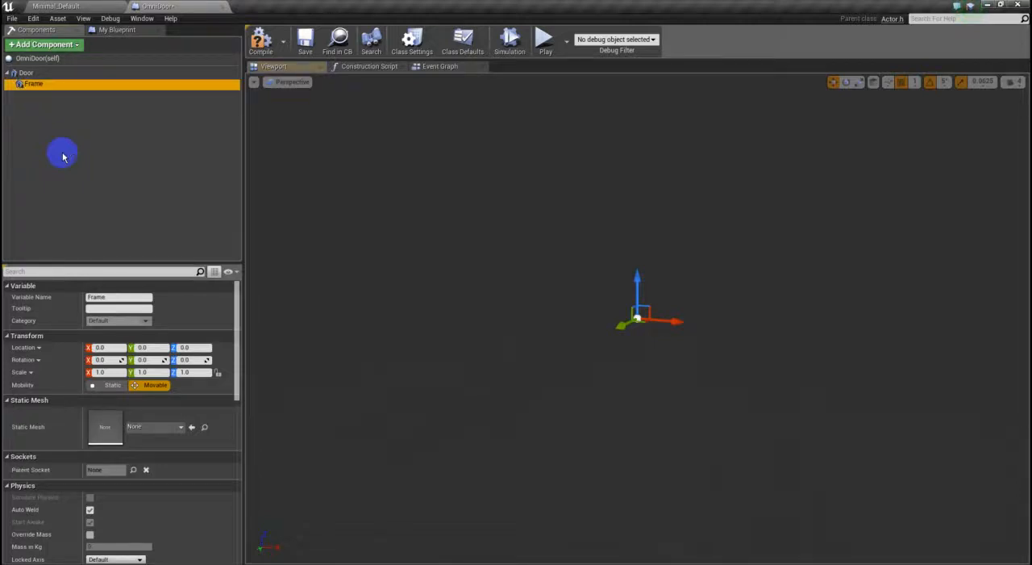
- Select OmniDoor(self), Door and Frame in turn to compare the components' details, ending with Door selected
left_click(40, 58)
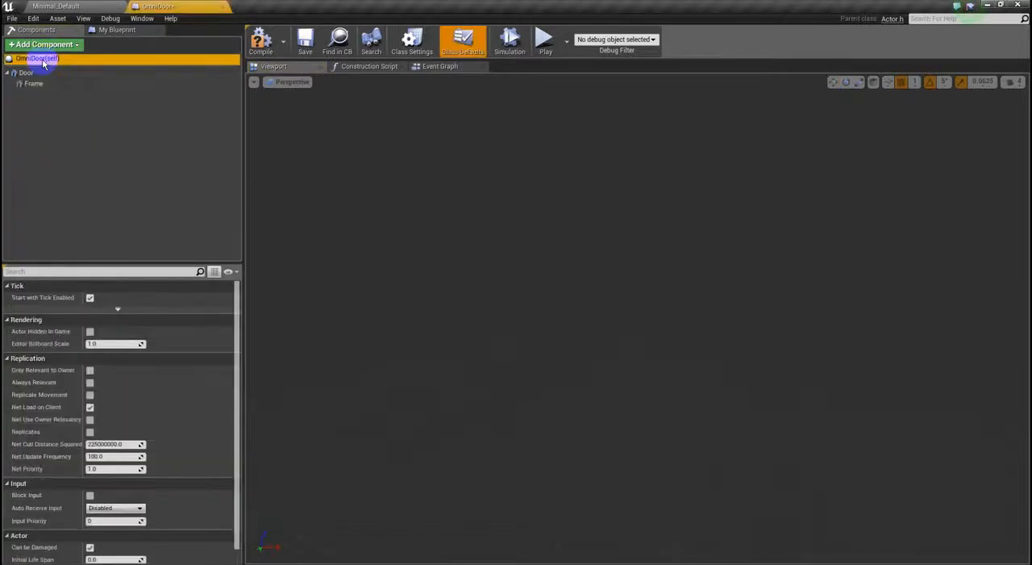
left_click(22, 73)
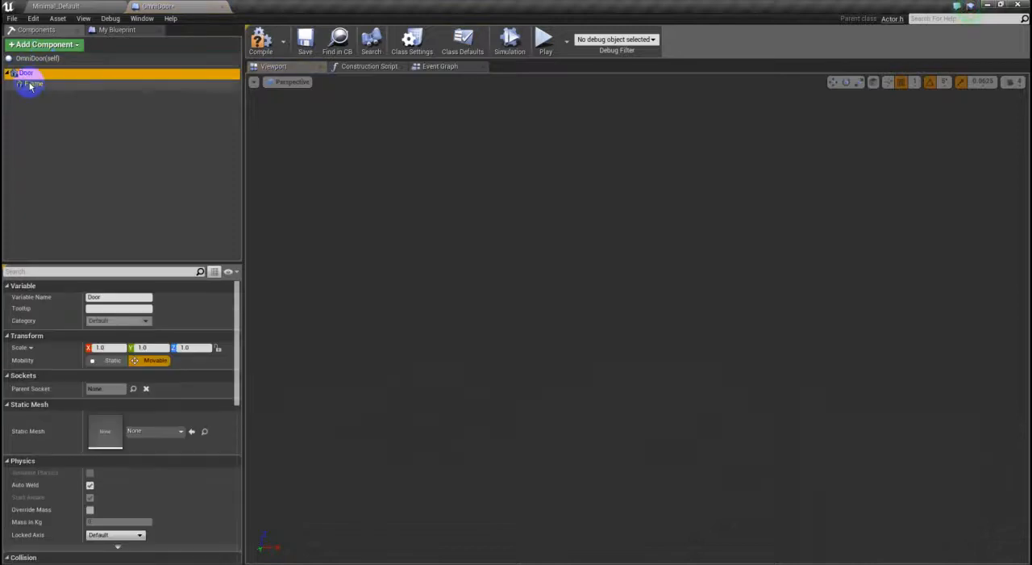
left_click(30, 85)
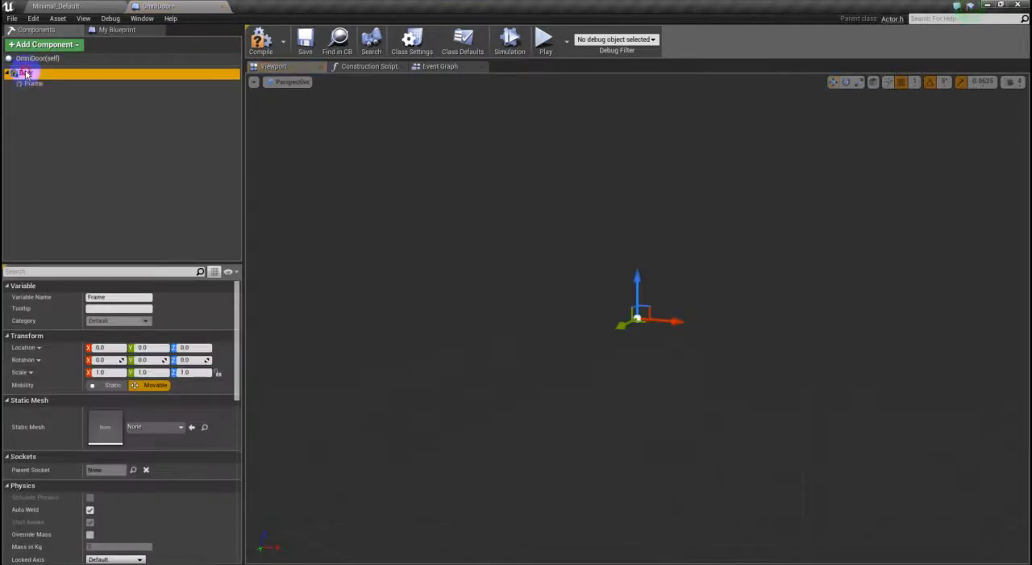
left_click(50, 142)
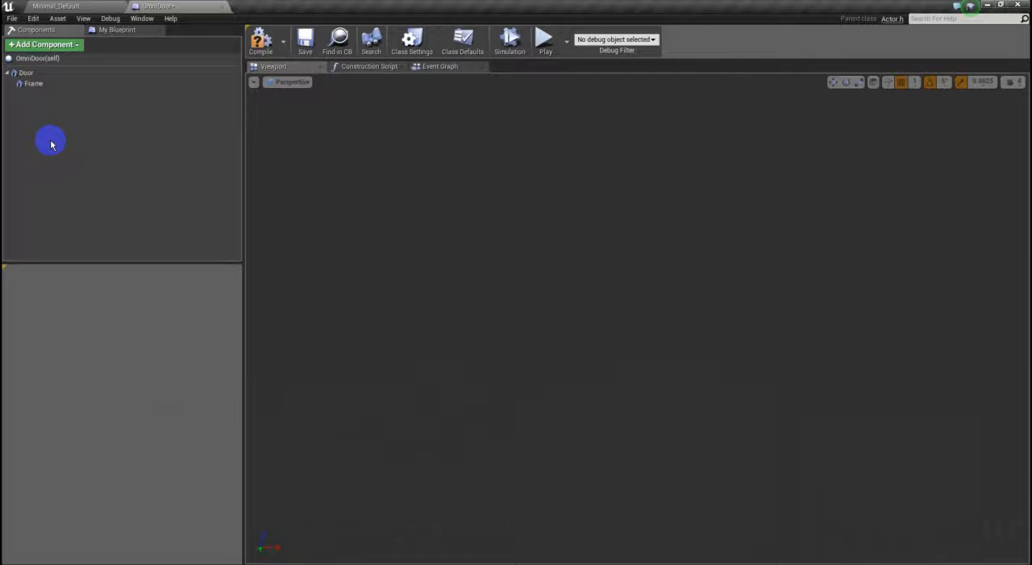
left_click(29, 76)
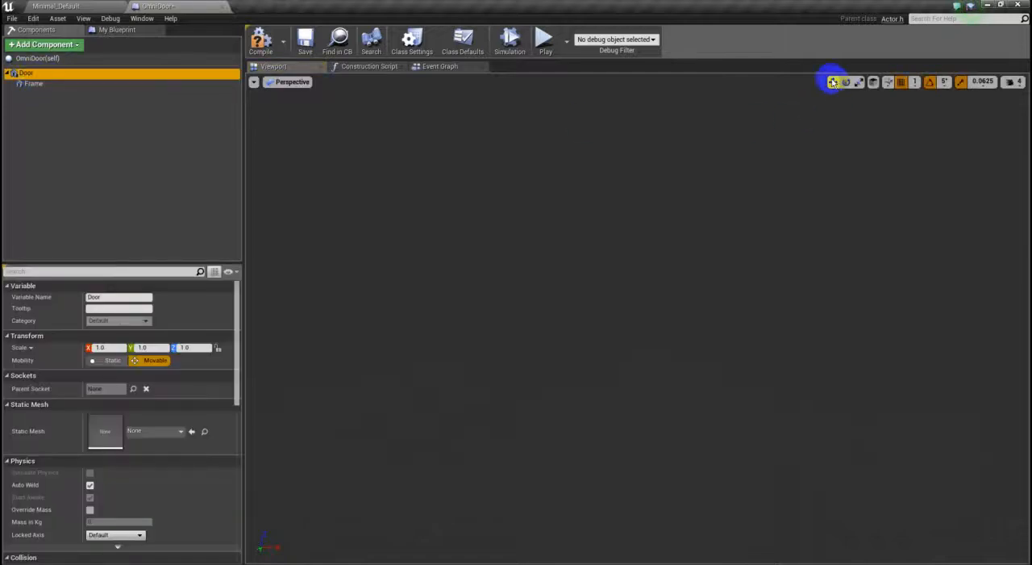
left_click(860, 83)
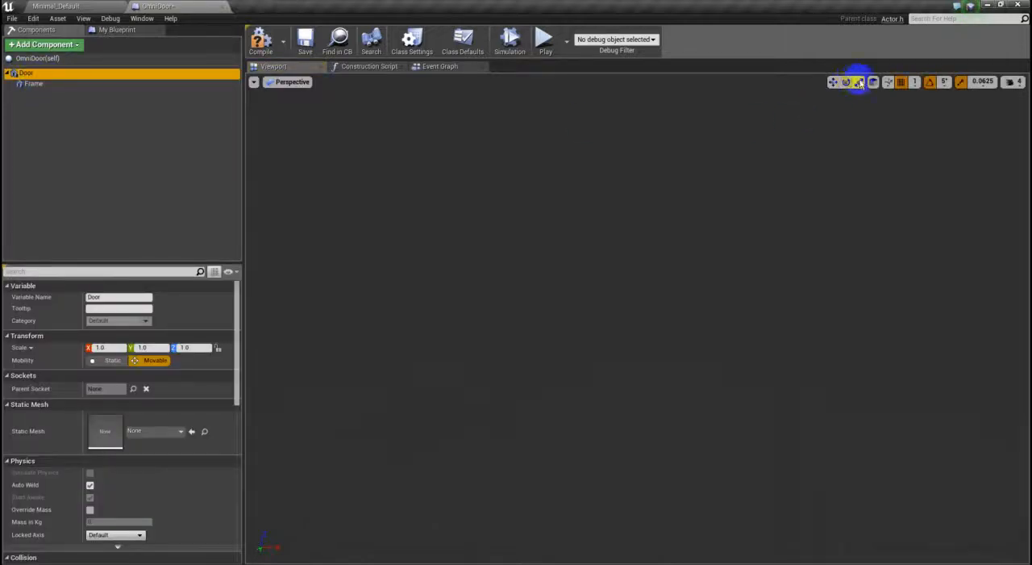
left_click(25, 126)
left_click(39, 75)
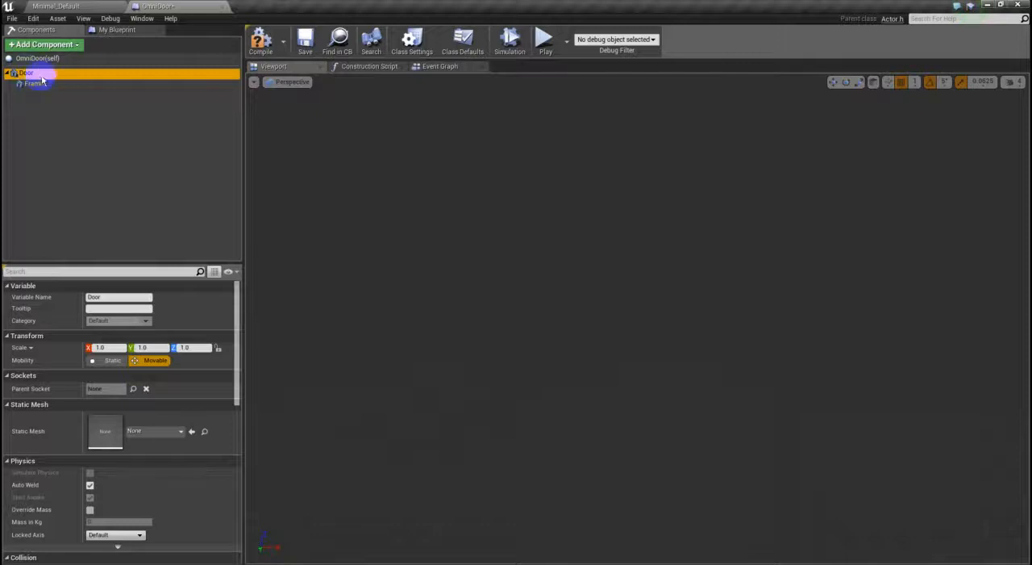
left_click(27, 74)
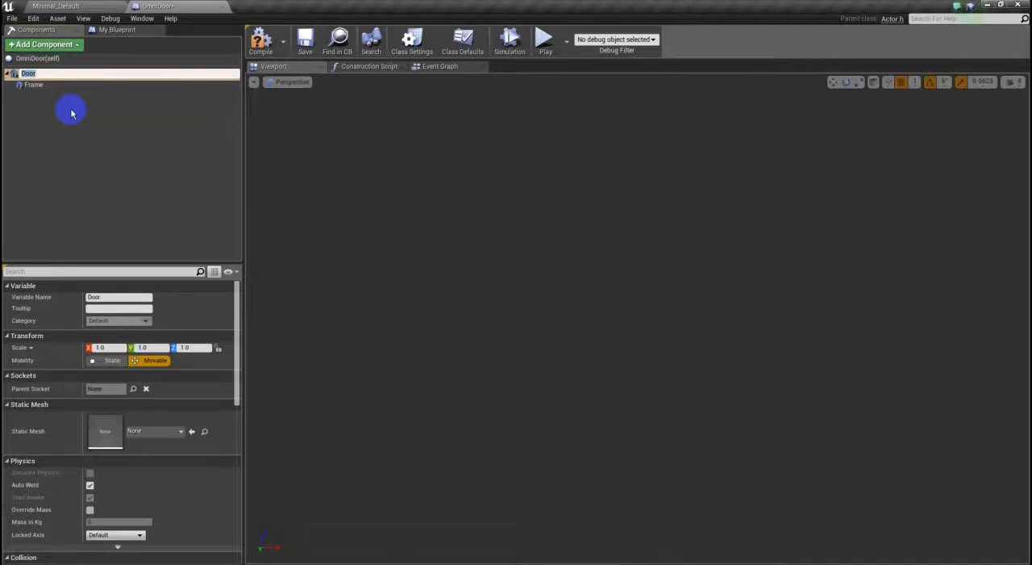
left_click(71, 113)
- Add a Scene component to the OmniDoor blueprint and name it Root
left_click(66, 45)
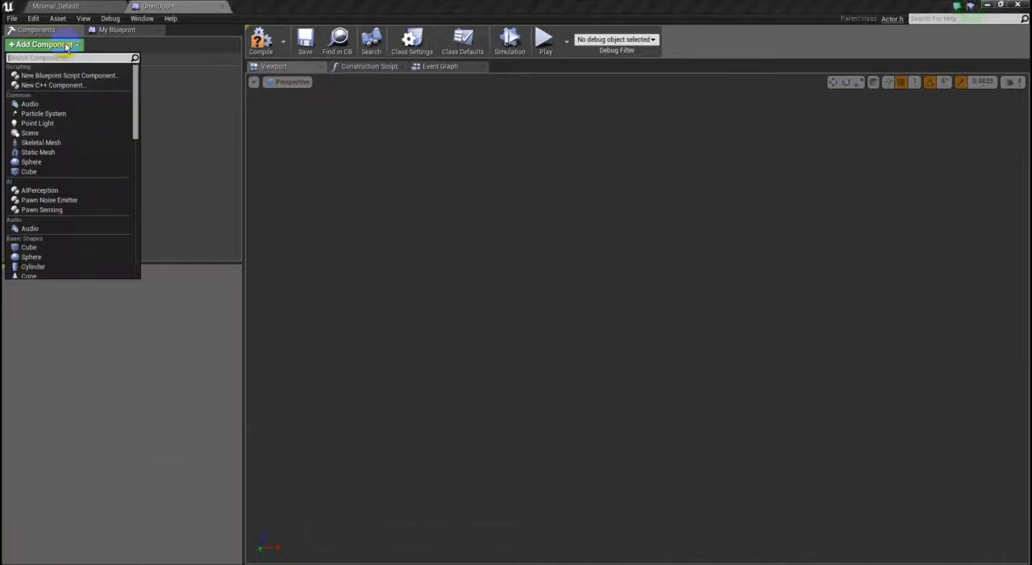
scroll(98, 166, "down", 12)
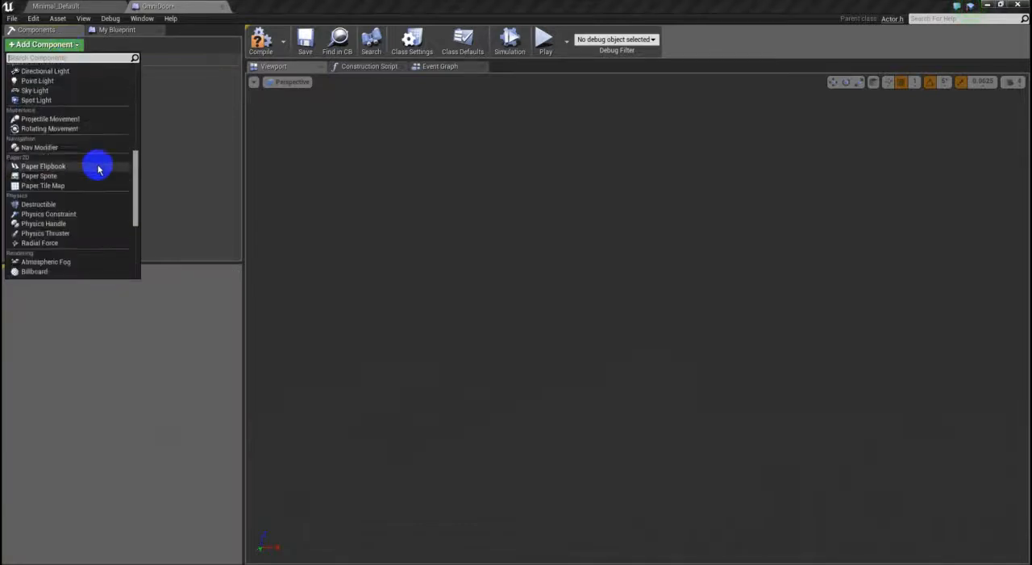
scroll(96, 178, "down", 3)
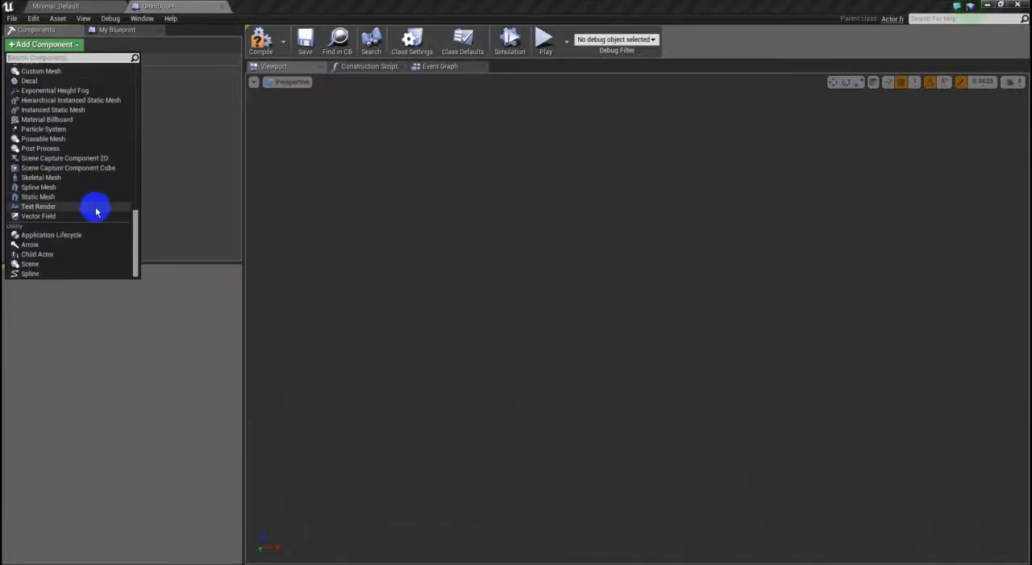
left_click(63, 266)
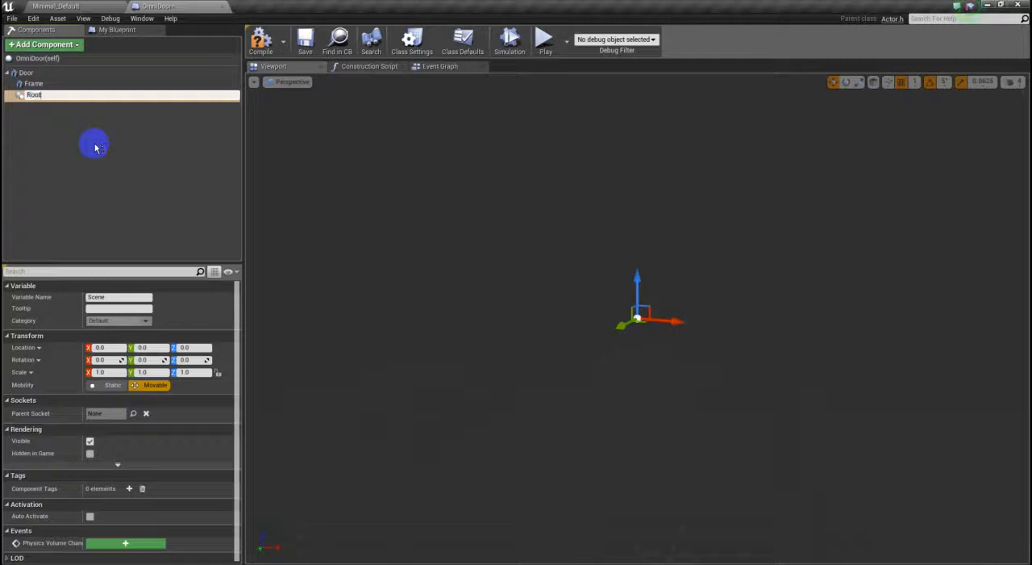
key("Return")
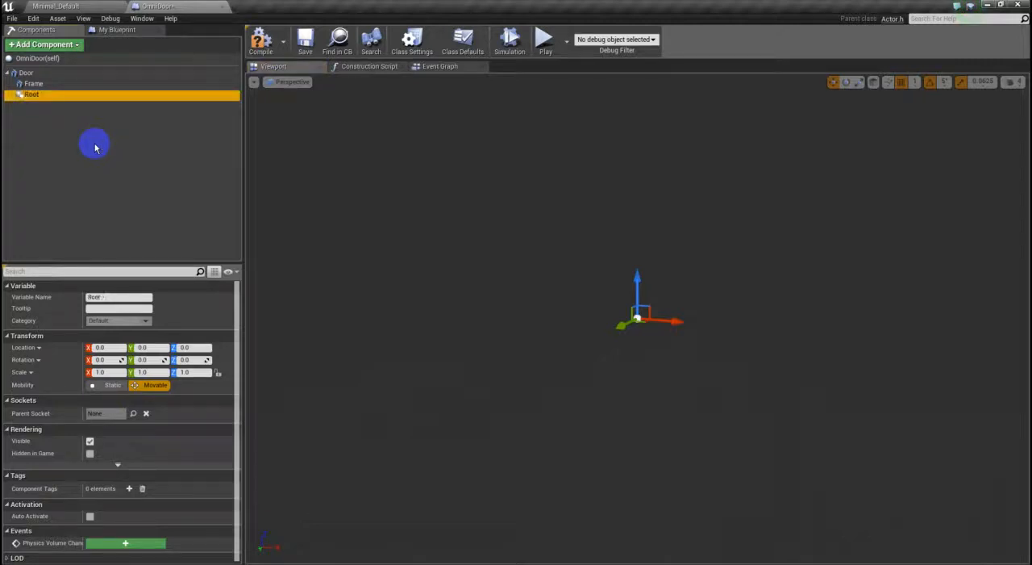
- Make the Root scene component the blueprint's root in place of Door, and expand Door to show its child
left_click(29, 73)
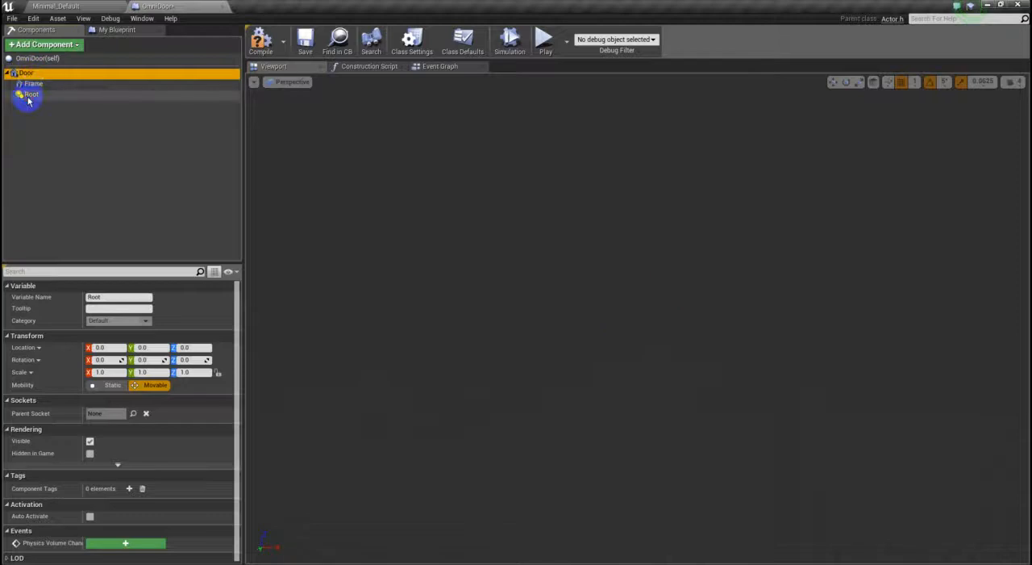
left_click(40, 97)
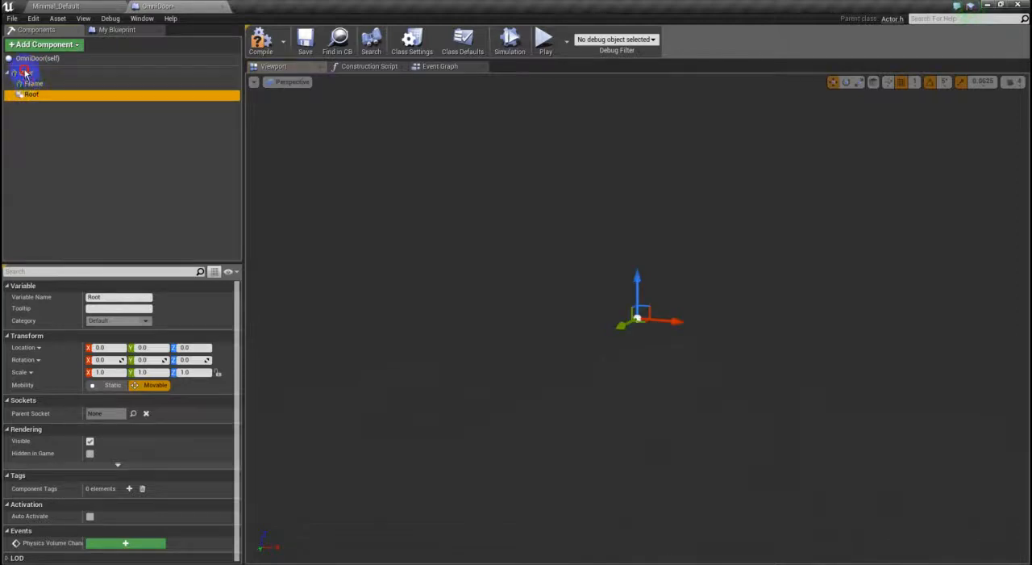
left_click_drag(25, 73, 24, 73)
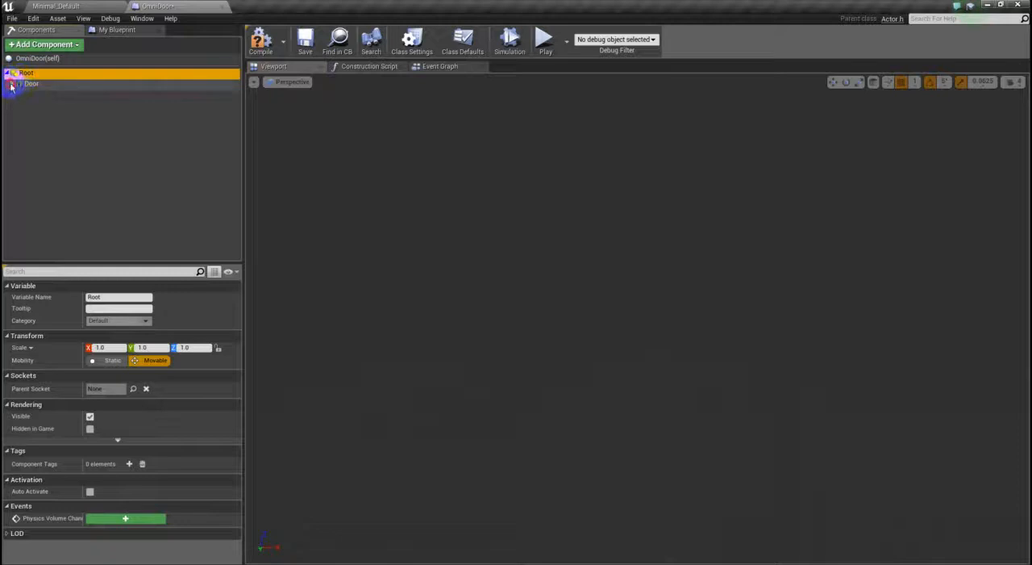
left_click(12, 85)
- Select Door, Frame and Root in turn to compare their transform details, ending with Frame selected
left_click(31, 85)
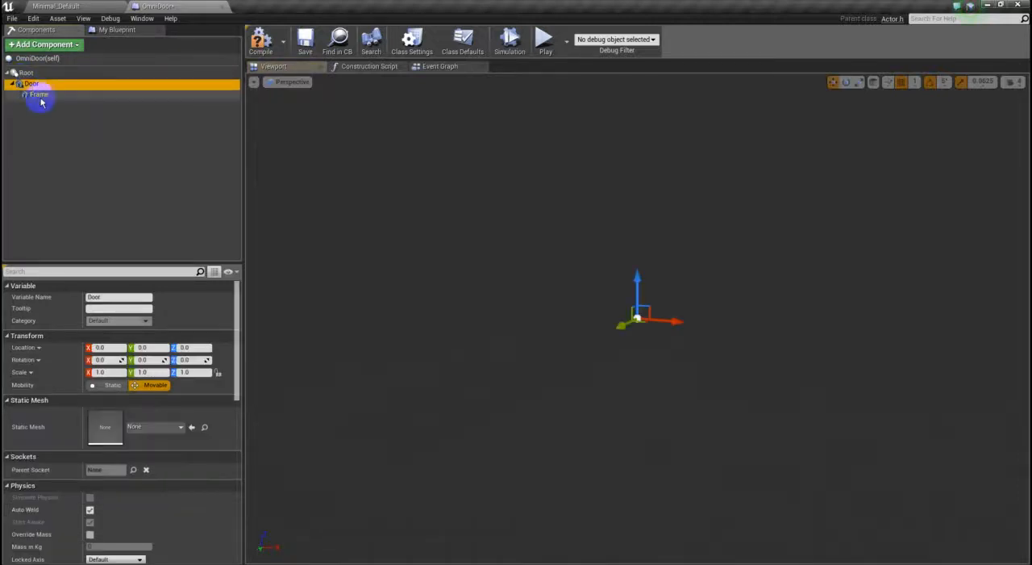
left_click(40, 95)
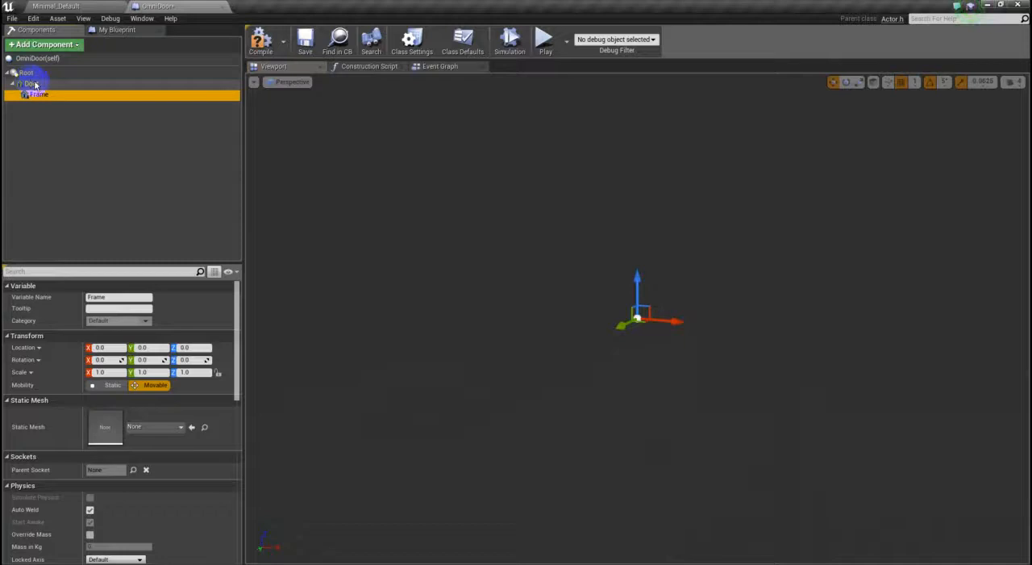
left_click(32, 84)
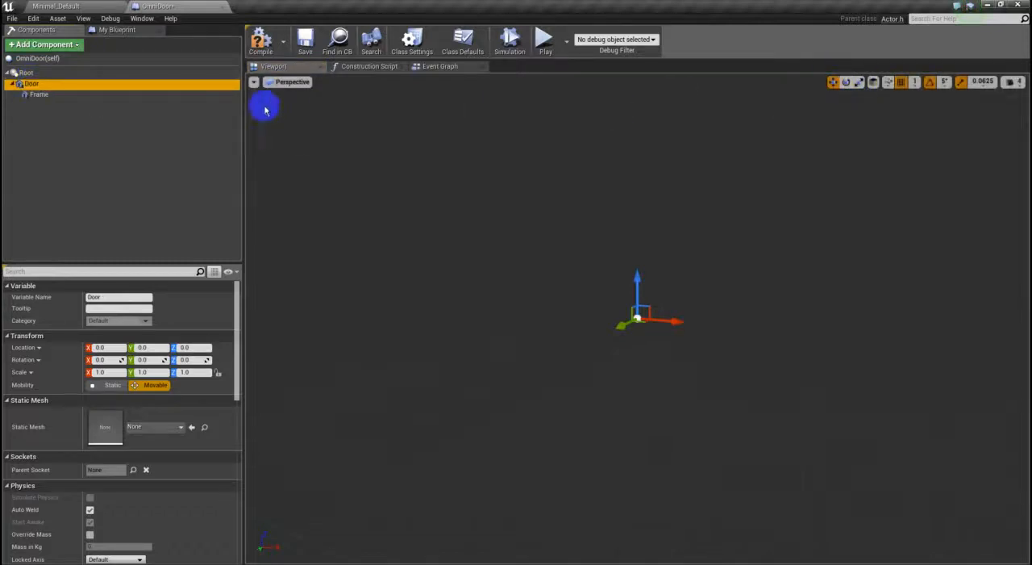
left_click(30, 83)
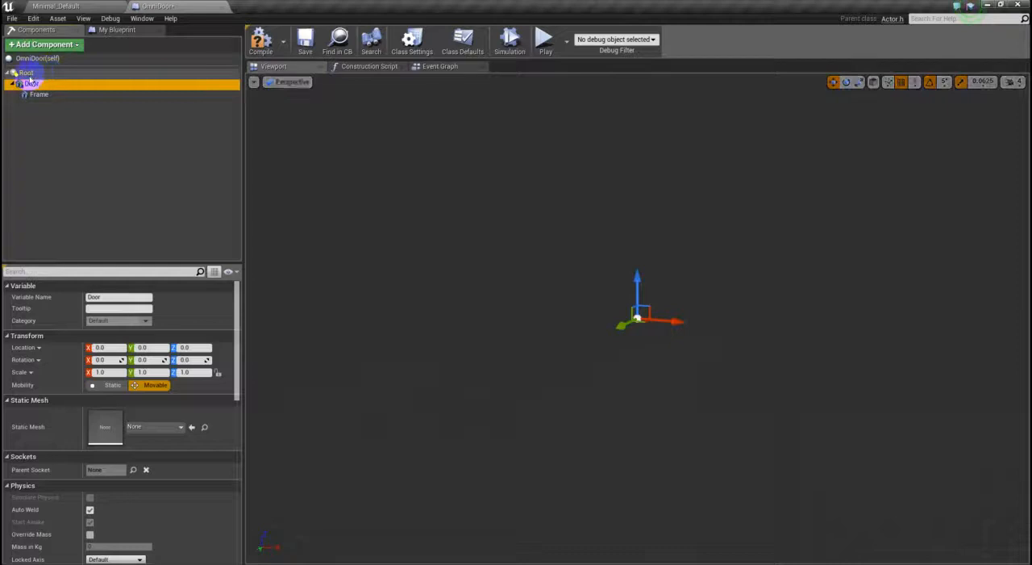
left_click(32, 73)
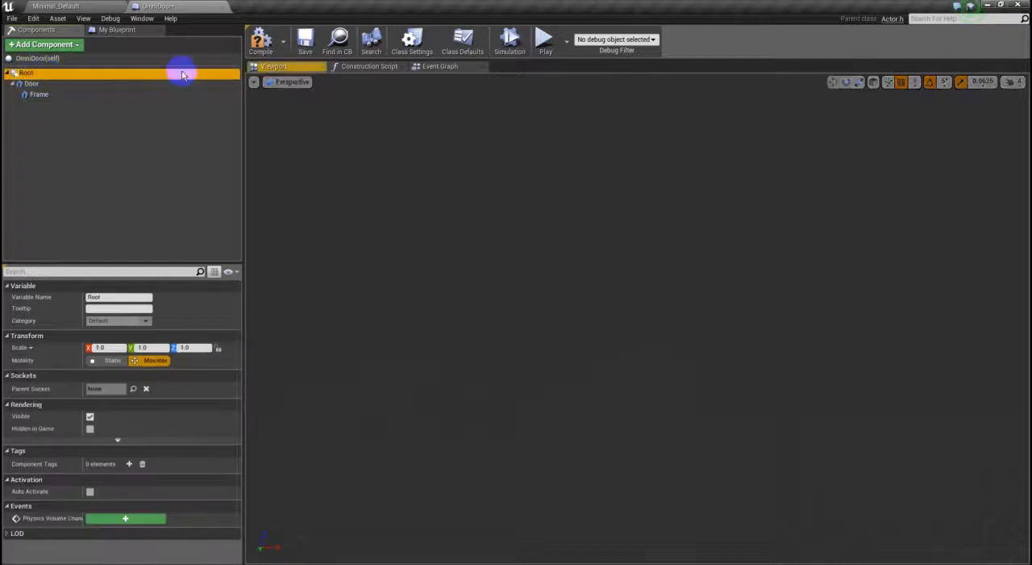
left_click(61, 93)
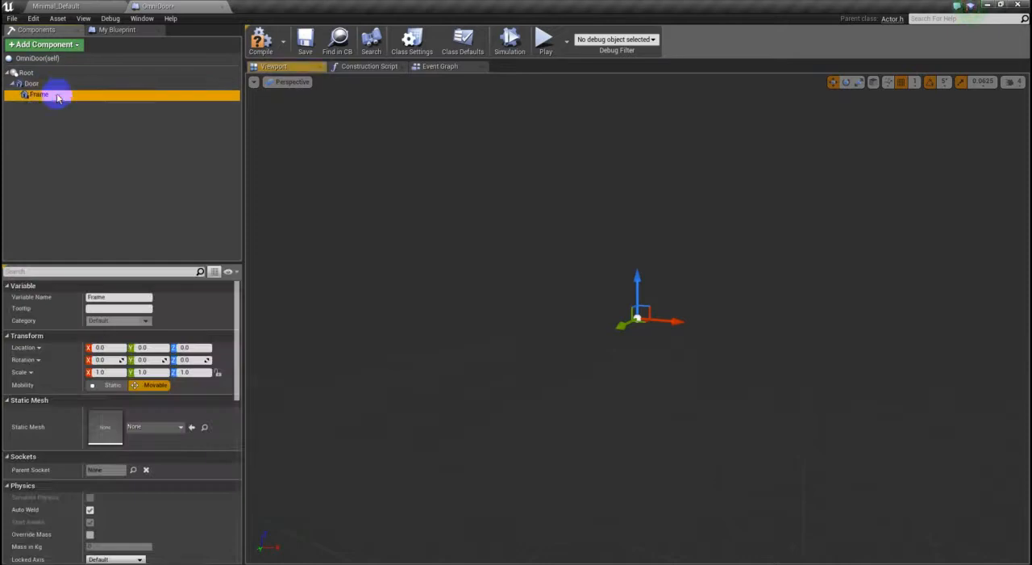
- Add another Static Mesh component to the OmniDoor blueprint and name it DoorFrame
left_click(45, 46)
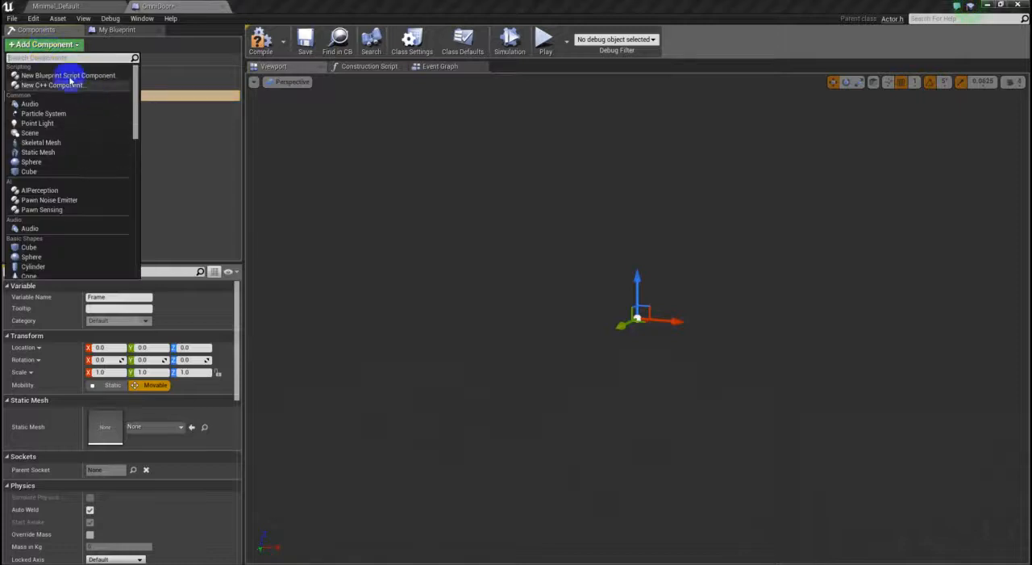
left_click(63, 156)
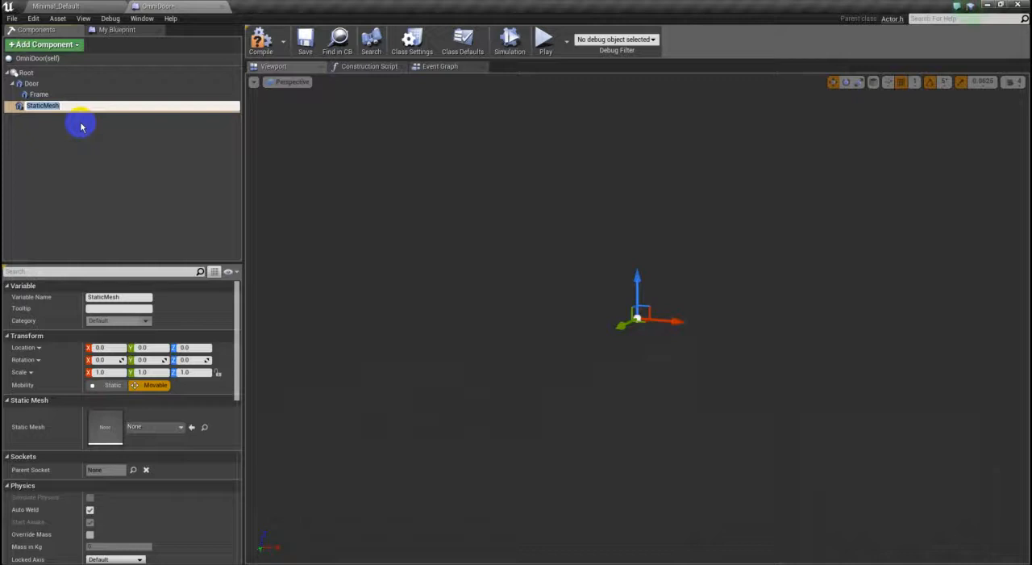
left_click(47, 106)
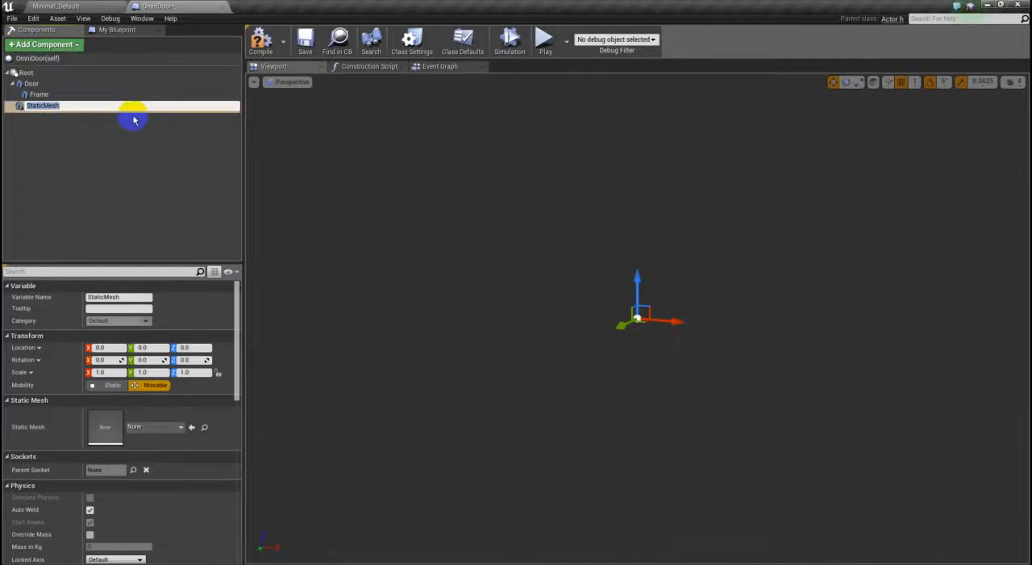
type("Door")
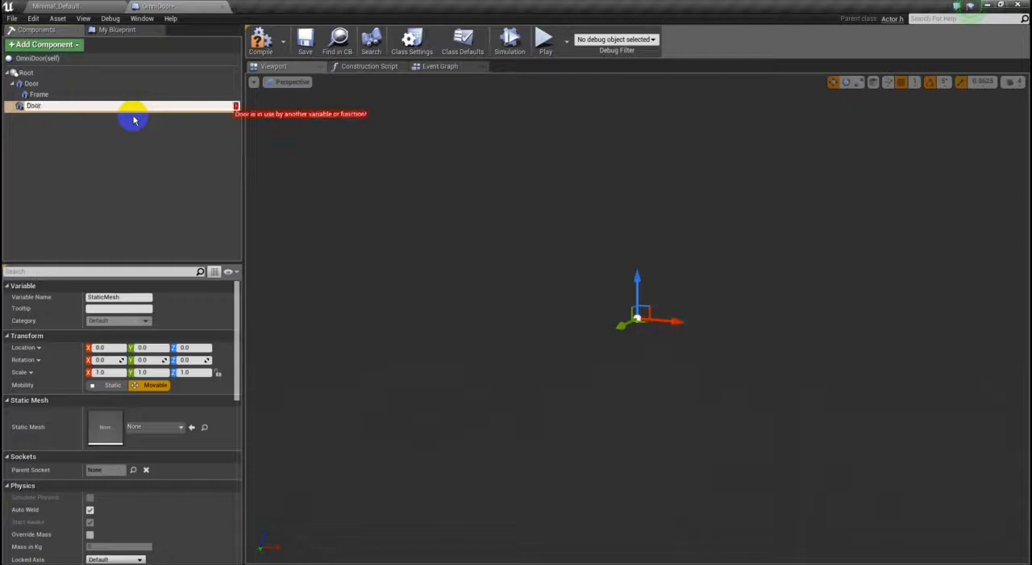
type("Frame")
key("Return")
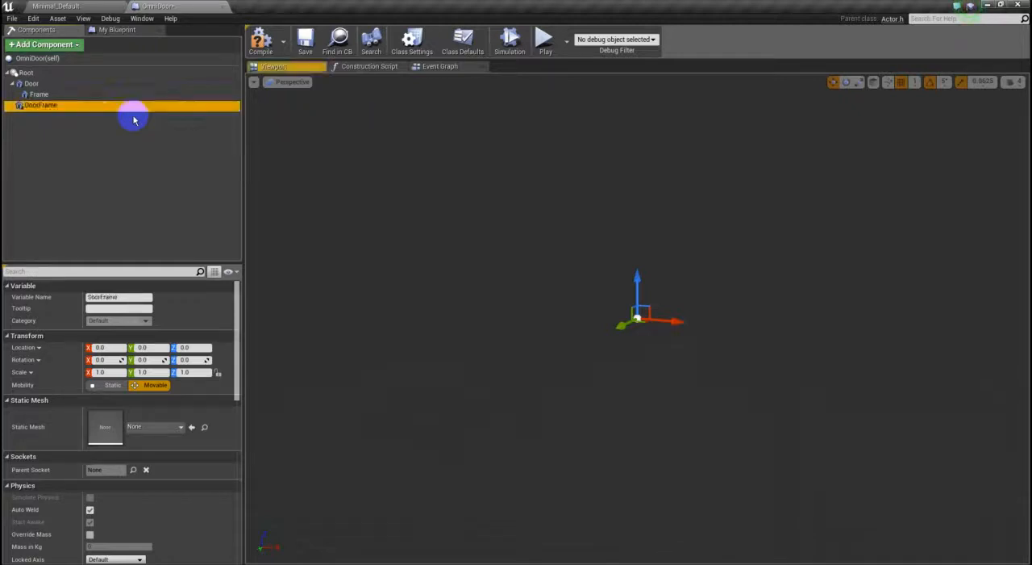
- Move the Frame component out of Door so that it is attached directly to Root
left_click(47, 95)
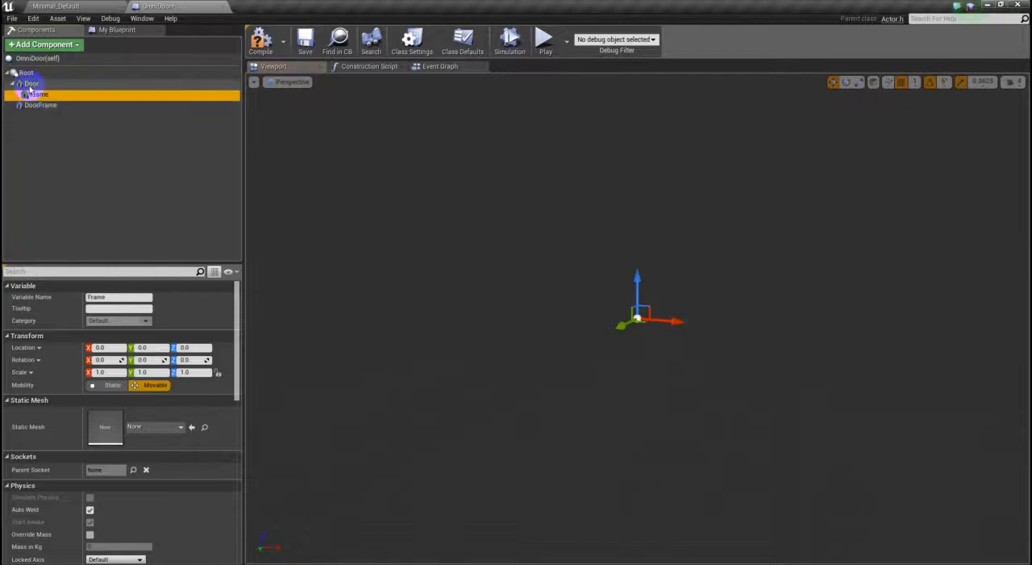
left_click(32, 84)
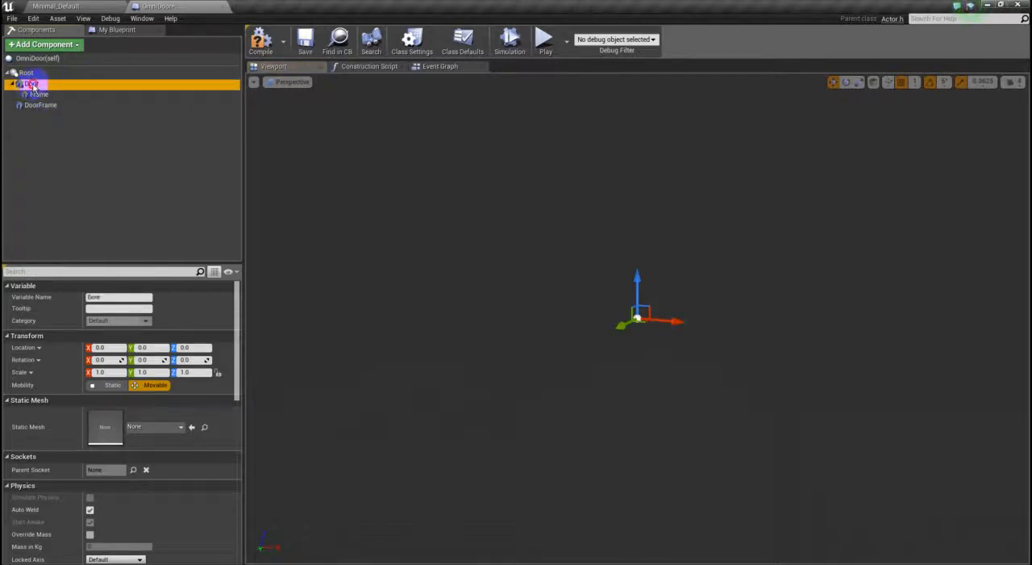
left_click(43, 96)
left_click(39, 95)
left_click_drag(30, 87, 31, 85)
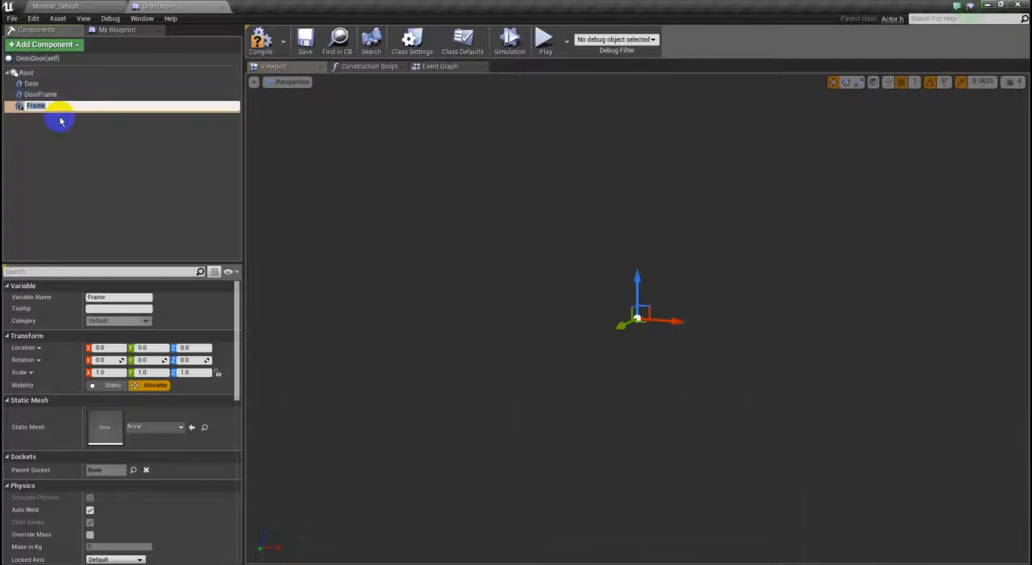
- Nest DoorFrame under Door and Door under Frame in the component hierarchy, and clear the selection
left_click(33, 85)
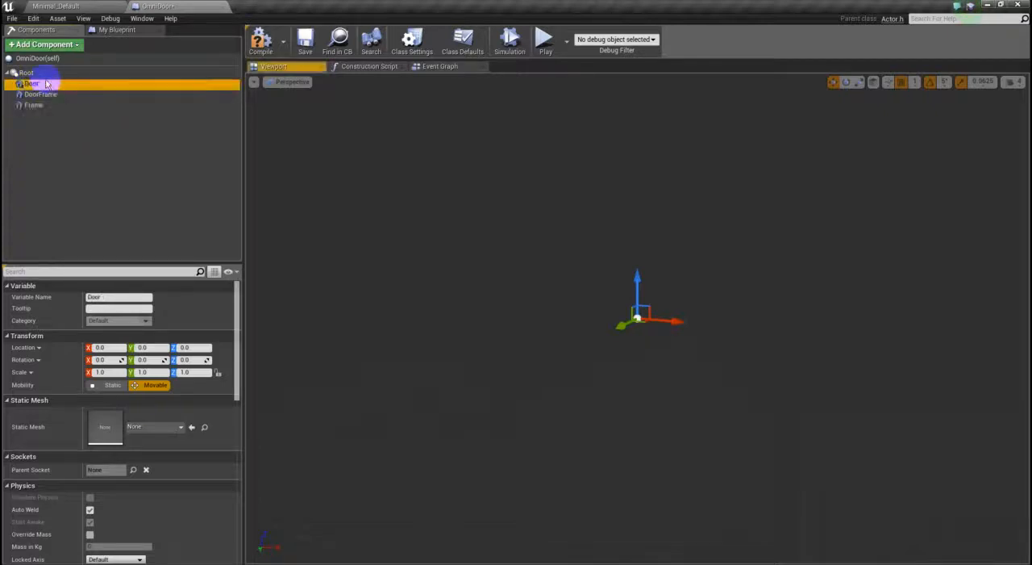
left_click(52, 96)
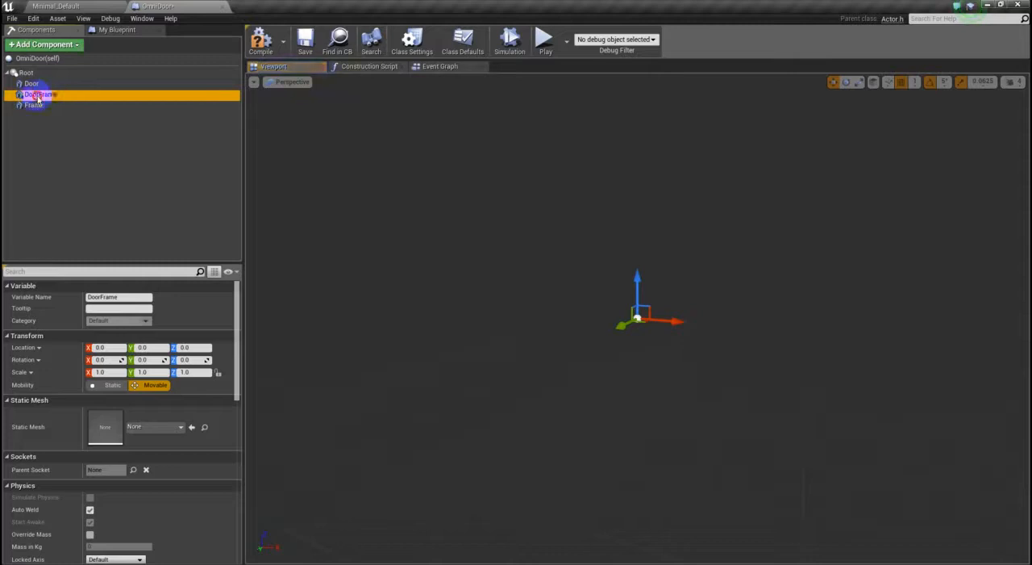
mouse_move(35, 90)
left_mouse_down()
mouse_move(27, 83)
mouse_move(35, 105)
left_mouse_up()
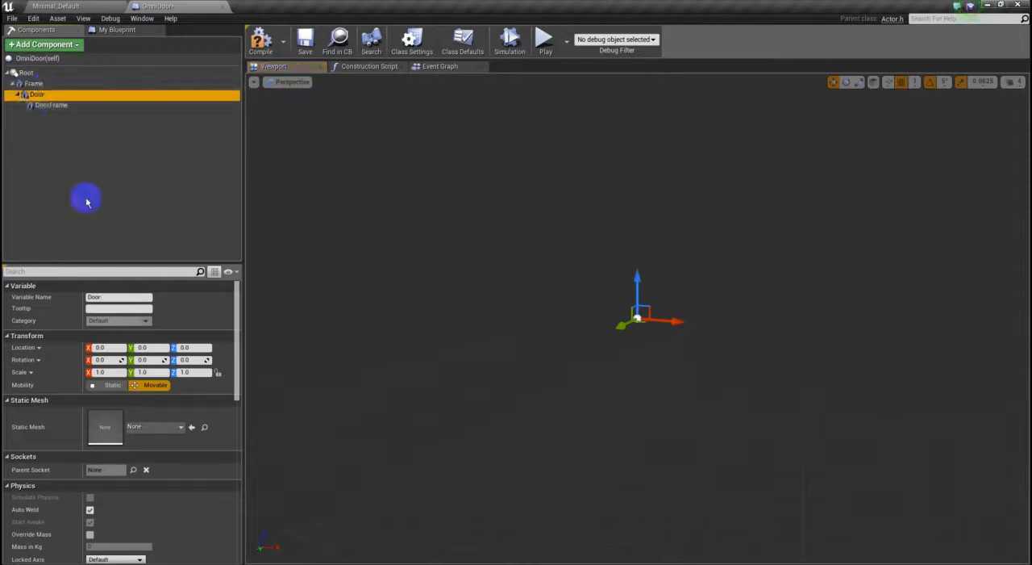
left_click(84, 185)
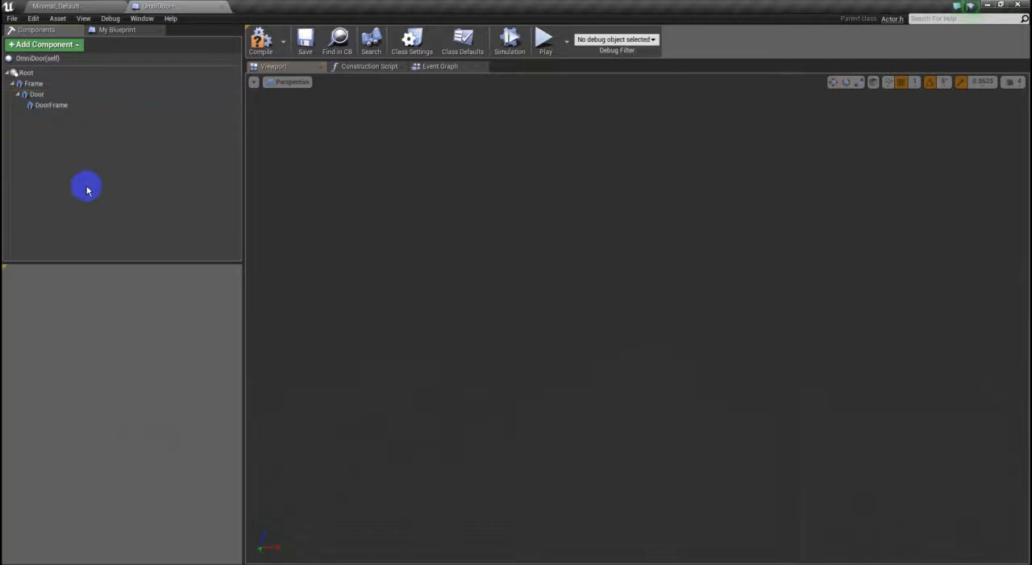
- Review the nested hierarchy by selecting Frame, Door and DoorFrame in turn, and clear the selection
left_click(34, 84)
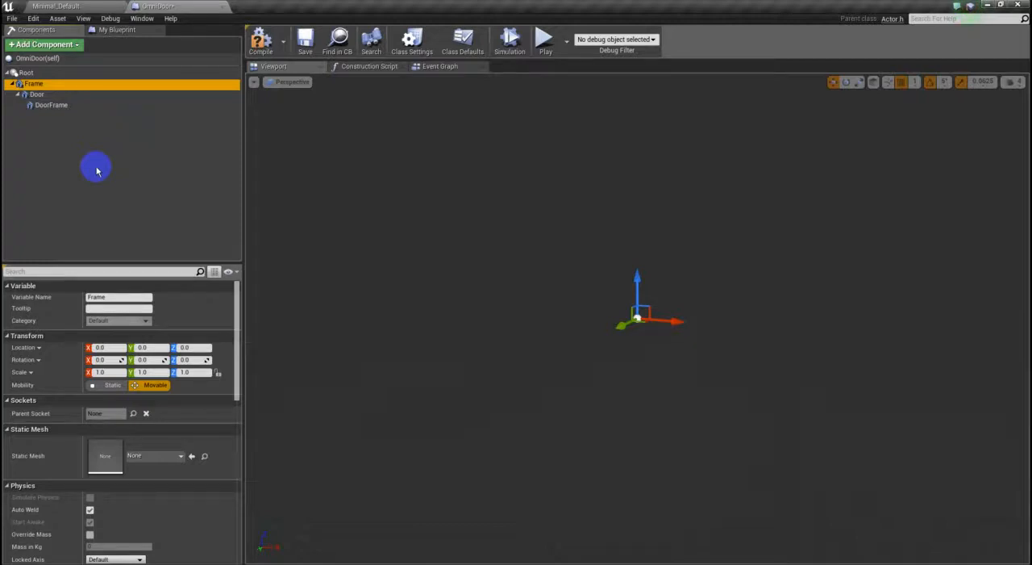
left_click(37, 93)
left_click(36, 85)
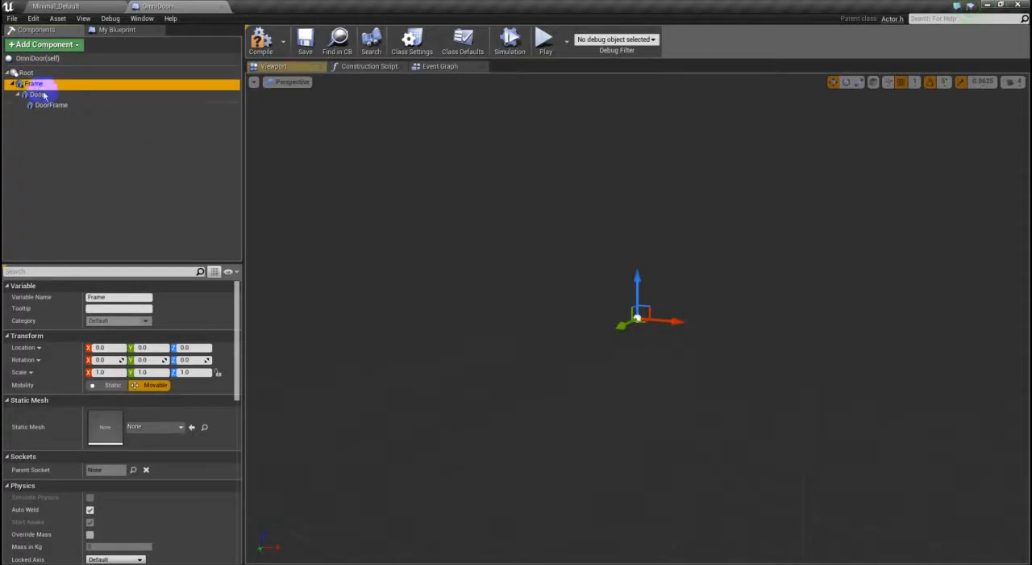
left_click(57, 108)
left_click(39, 95)
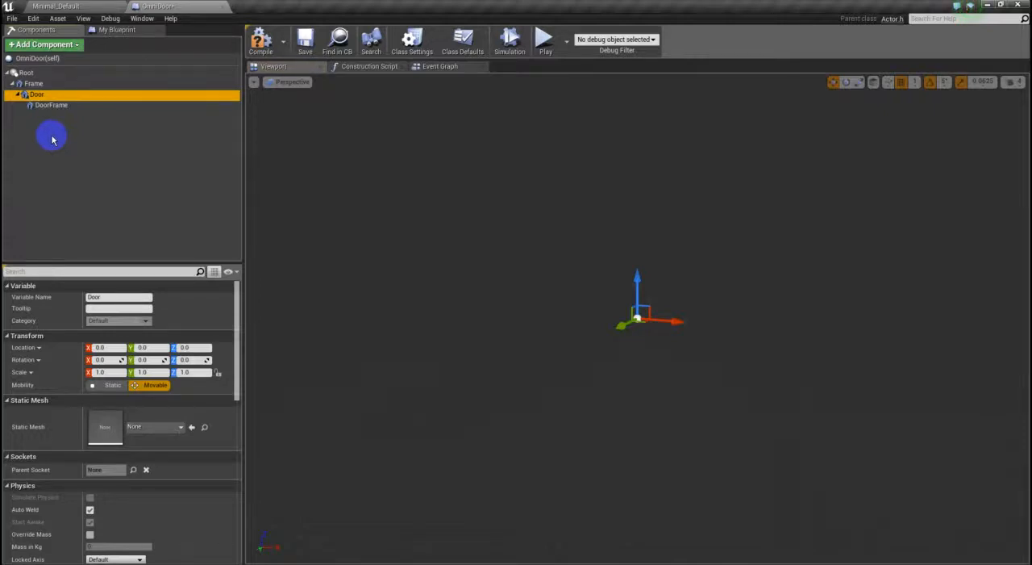
left_click(92, 152)
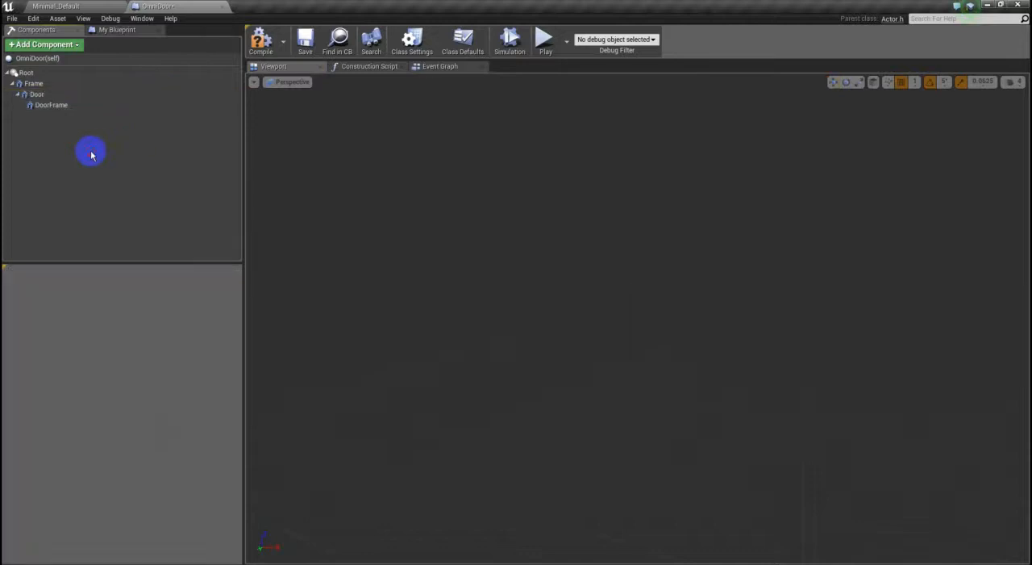
- Assign the SM_CornerFrame static mesh to the Frame component
left_click(35, 84)
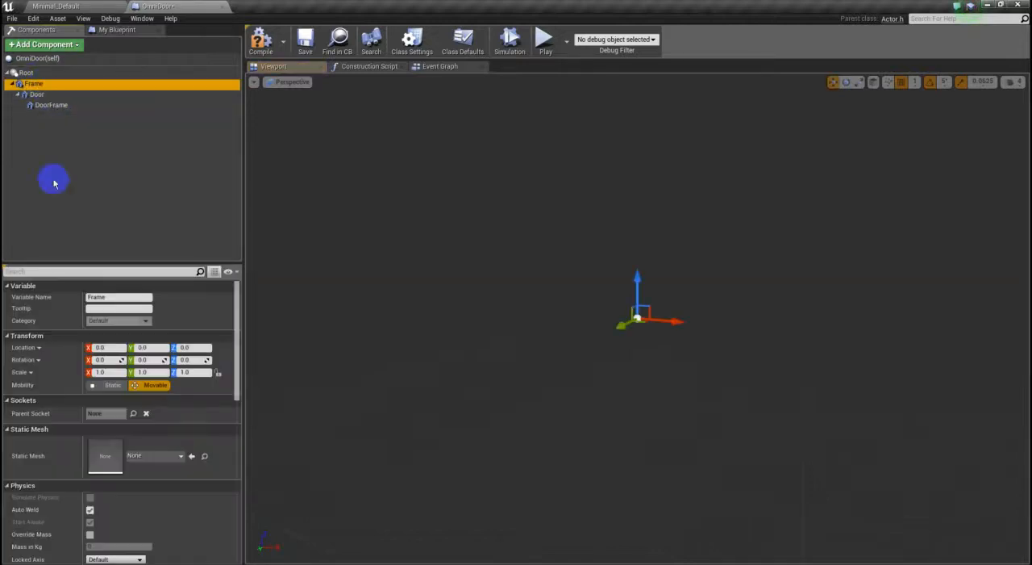
left_click(167, 462)
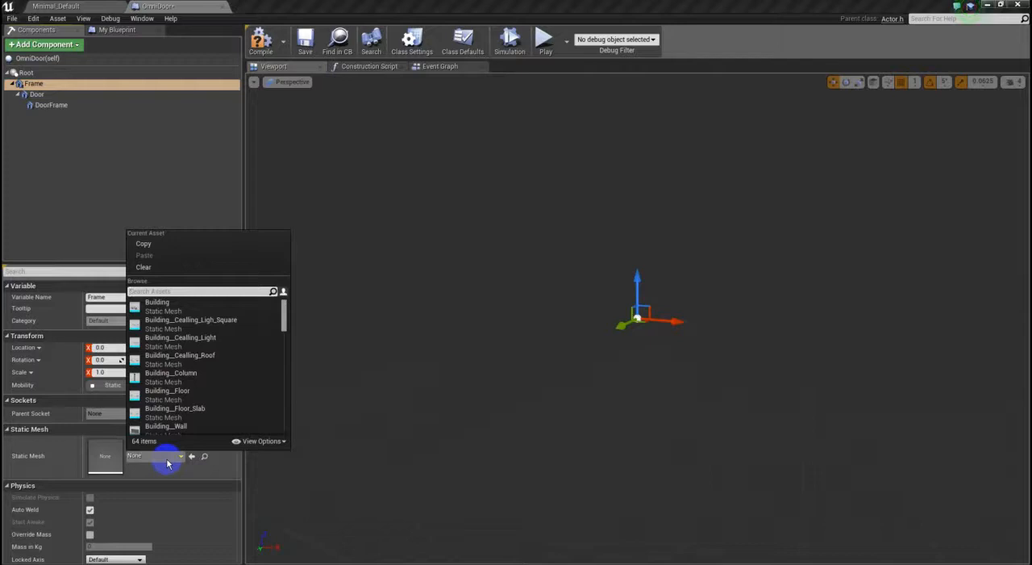
type("frmae")
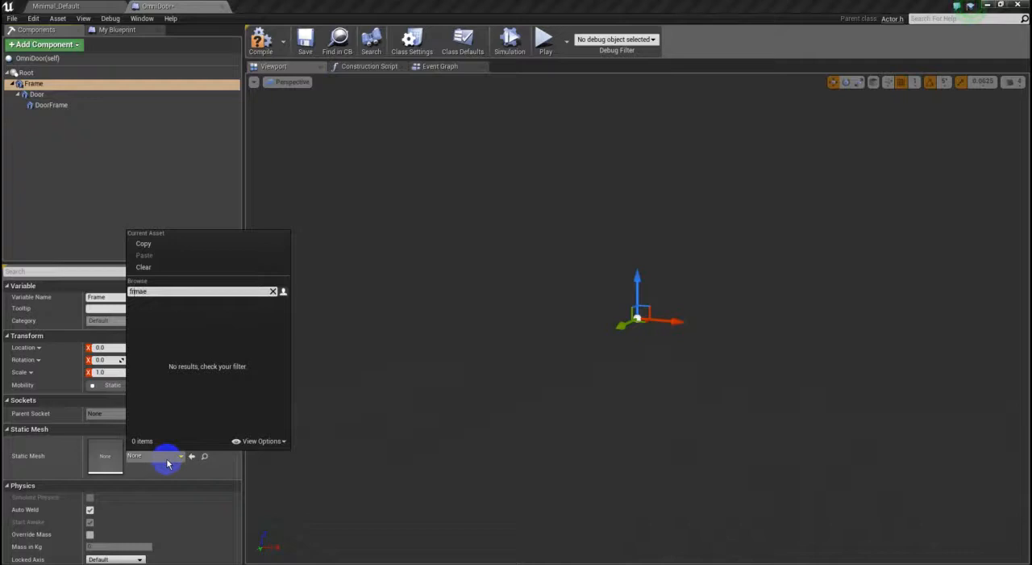
type("a")
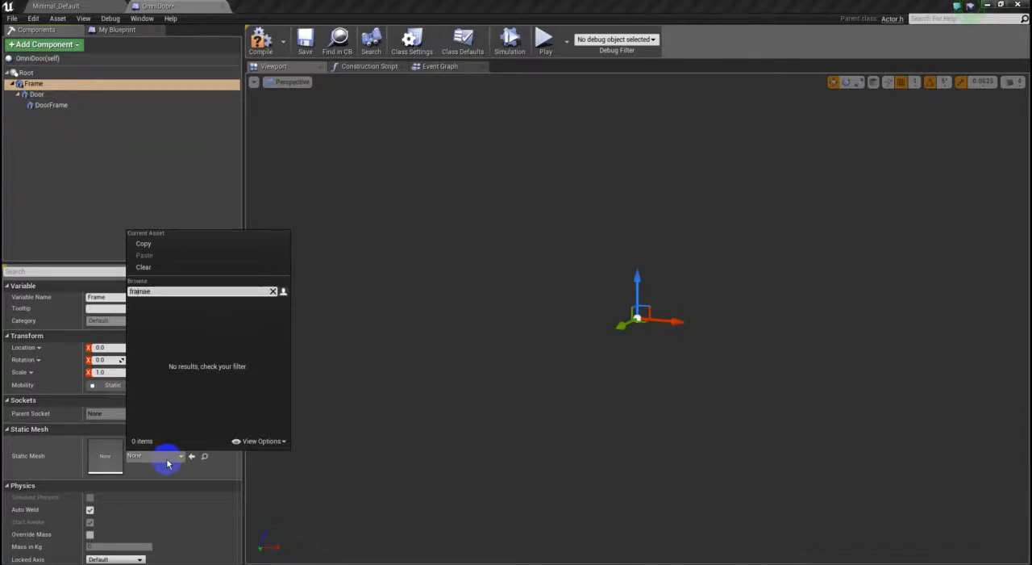
double_click(145, 292)
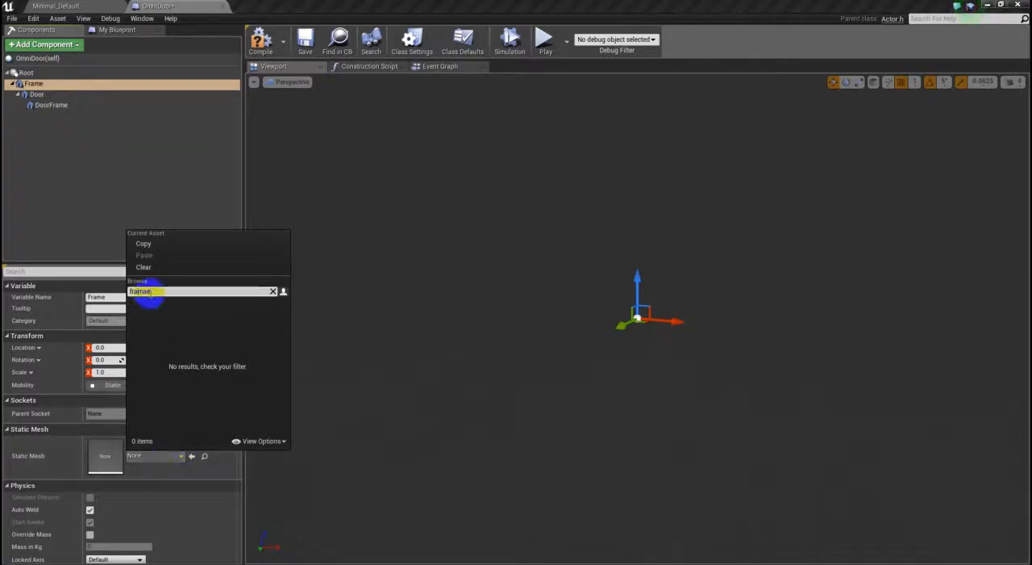
type("fram")
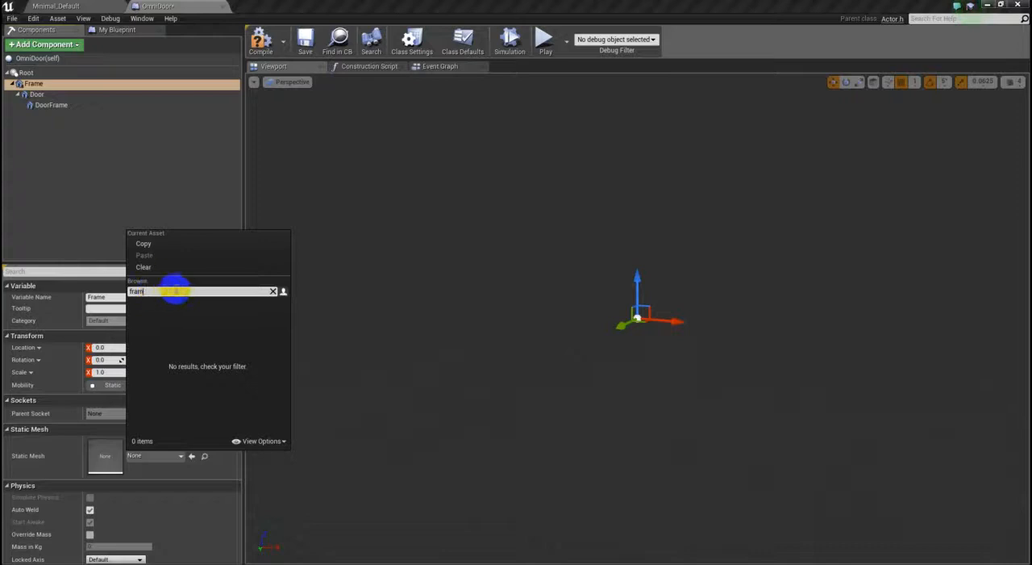
type("e")
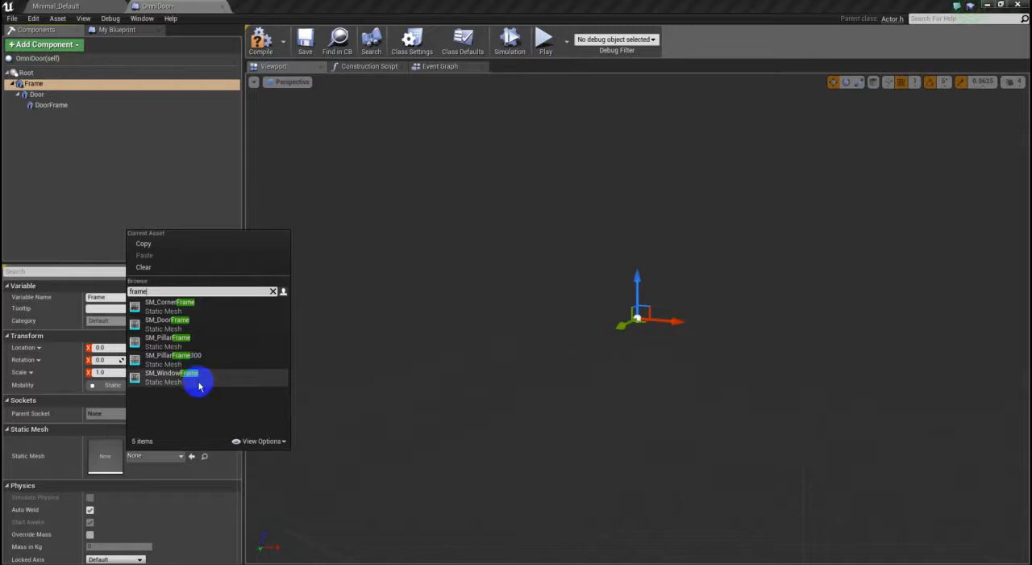
left_click(201, 305)
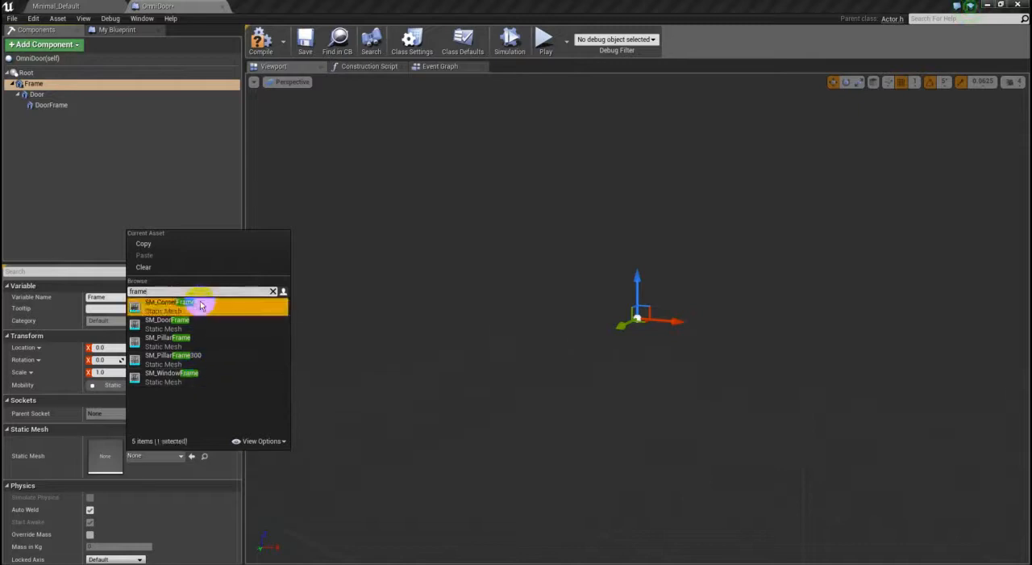
left_click(174, 301)
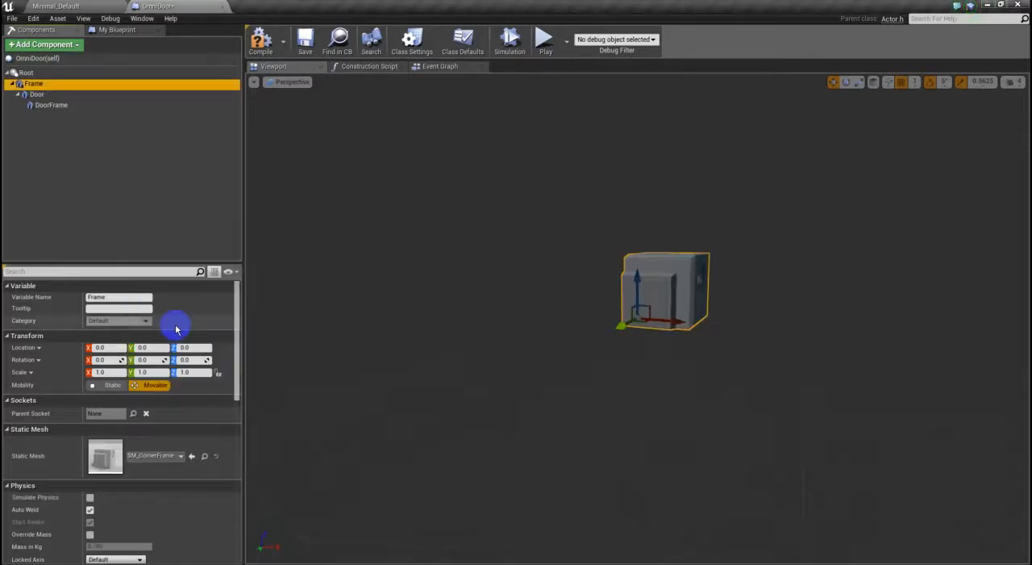
- Replace the Frame component's static mesh with SM_DoorFrame
left_click(174, 456)
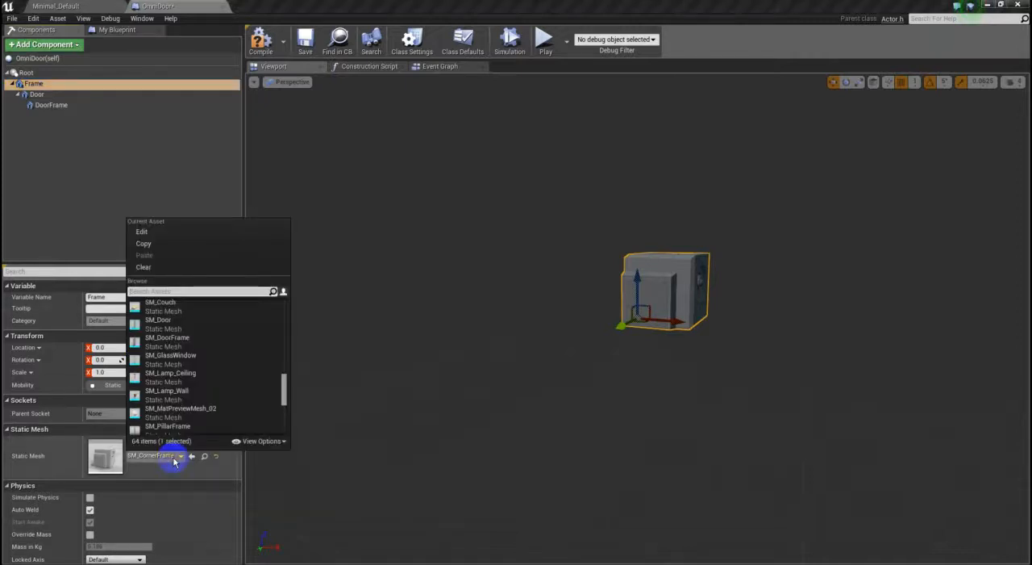
type("frame")
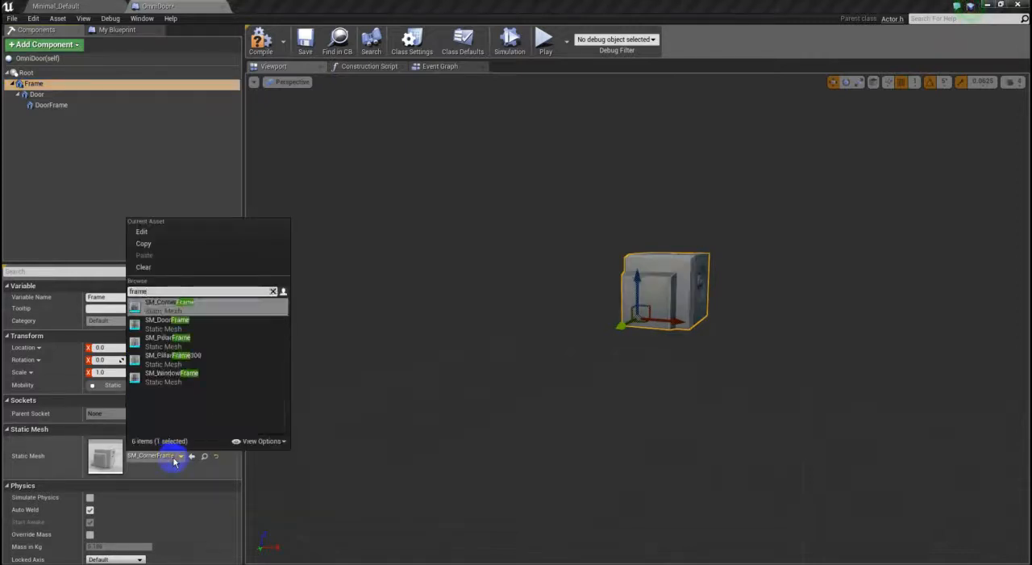
left_click(207, 322)
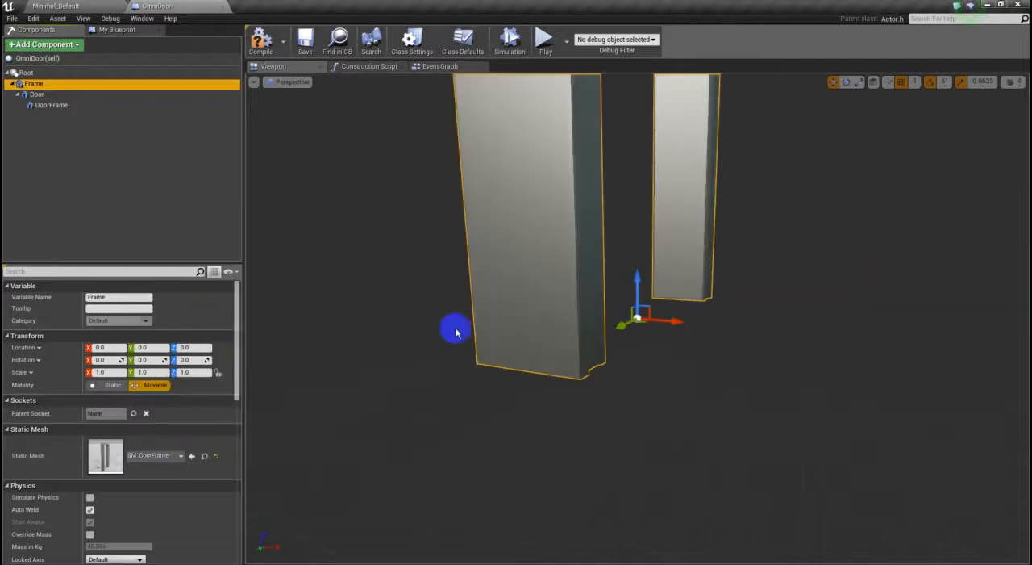
scroll(755, 361, "down", 6)
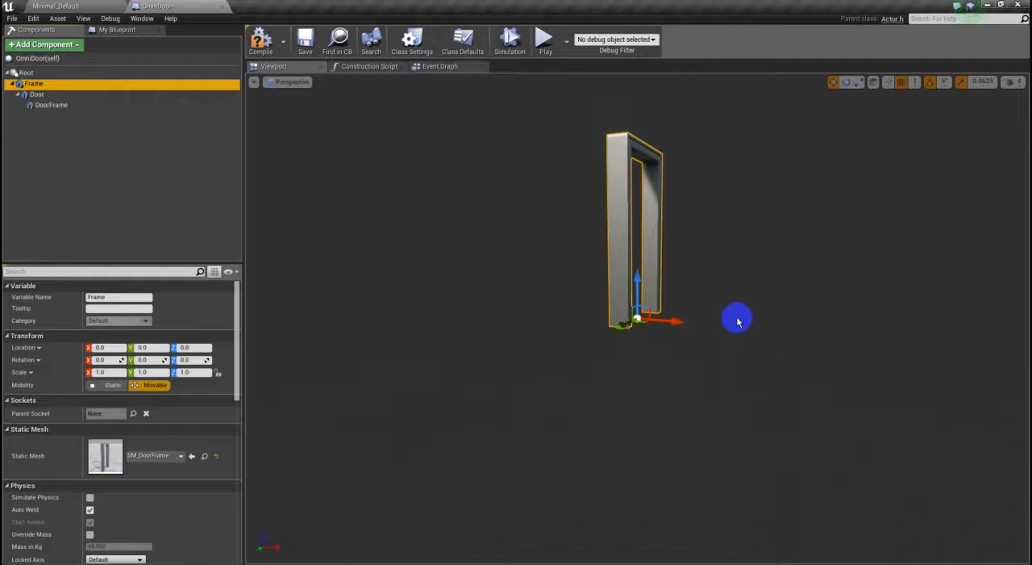
mouse_move(737, 321)
left_mouse_down()
mouse_move(534, 348)
mouse_move(137, 339)
mouse_move(47, 415)
mouse_move(384, 353)
mouse_move(733, 350)
mouse_move(845, 332)
mouse_move(694, 346)
mouse_move(725, 320)
left_mouse_up()
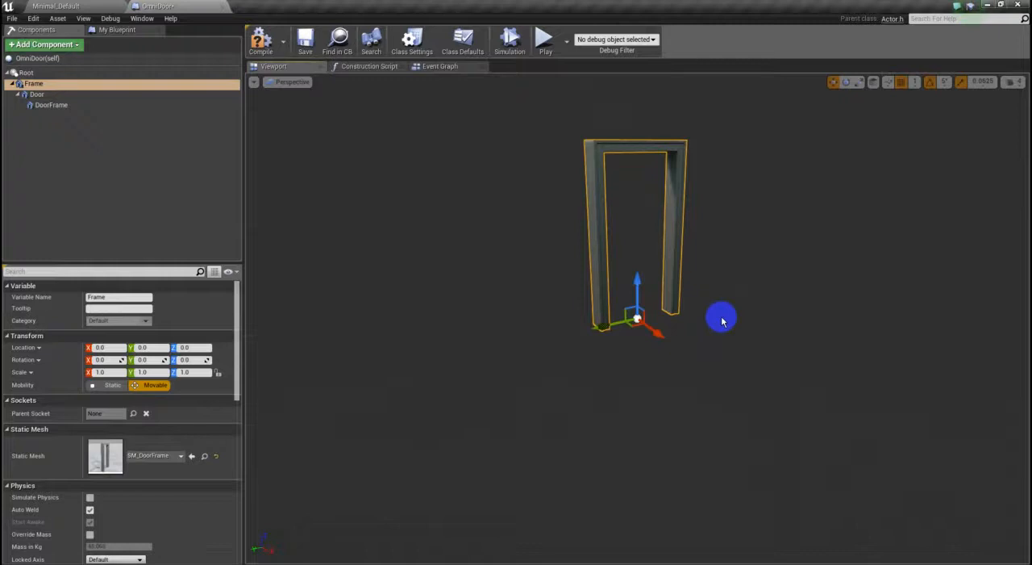
- Assign the SM_GlassWindow static mesh to the Door component
left_click(57, 95)
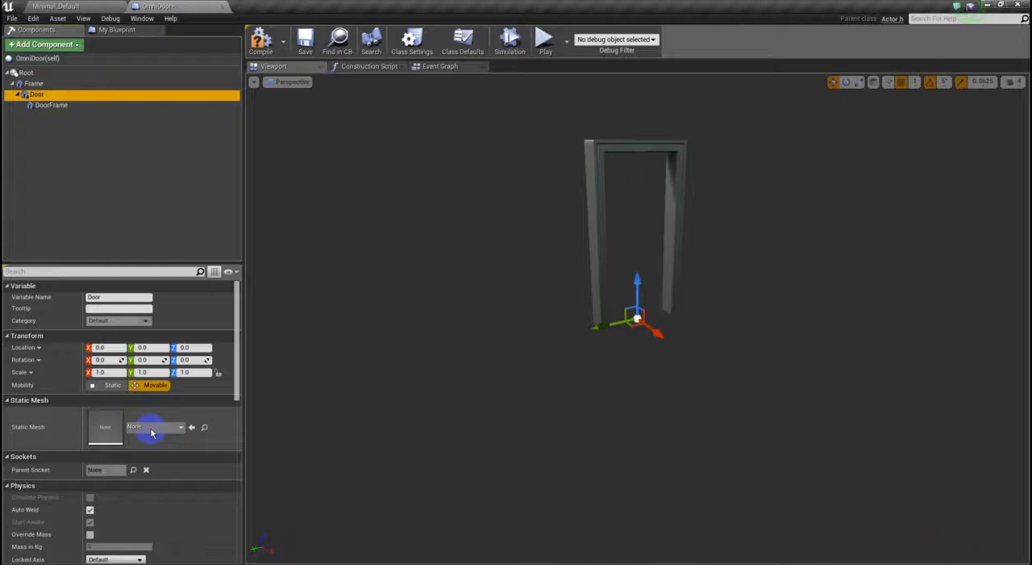
left_click(151, 432)
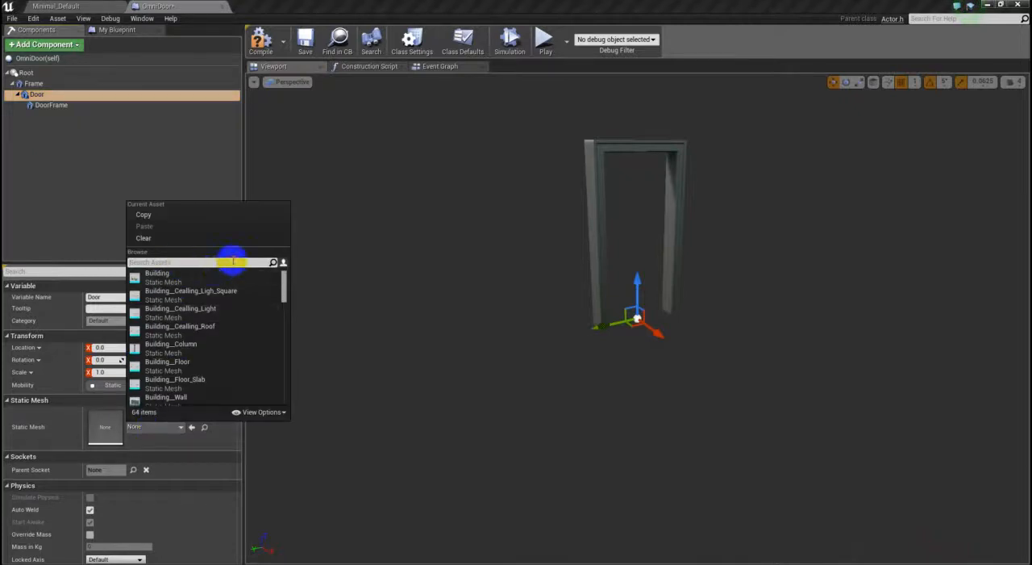
type("glass")
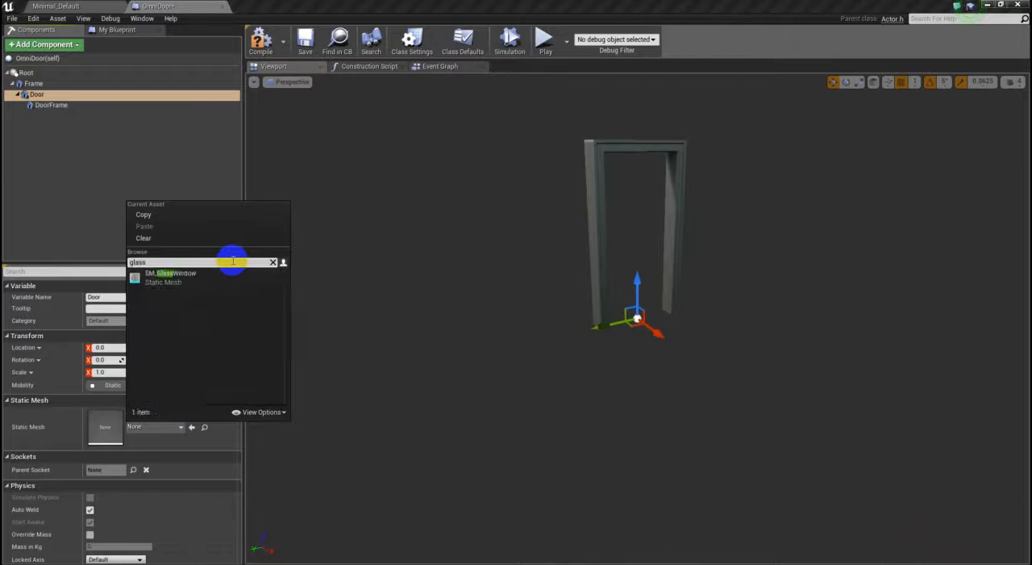
left_click(219, 276)
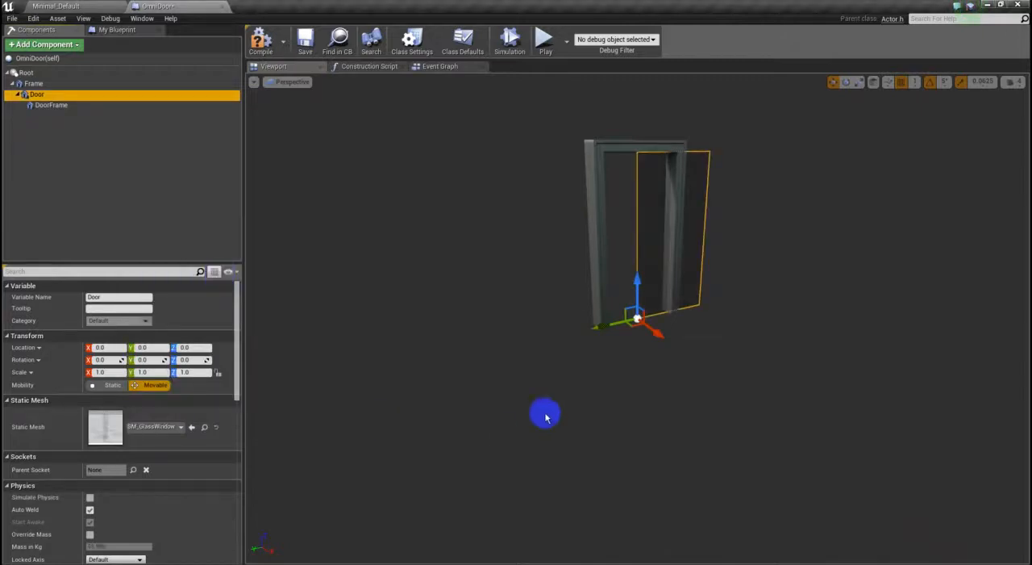
- Move the Door component along Y to 45 so its glass edge meets the inner side of the frame post
left_click(602, 163)
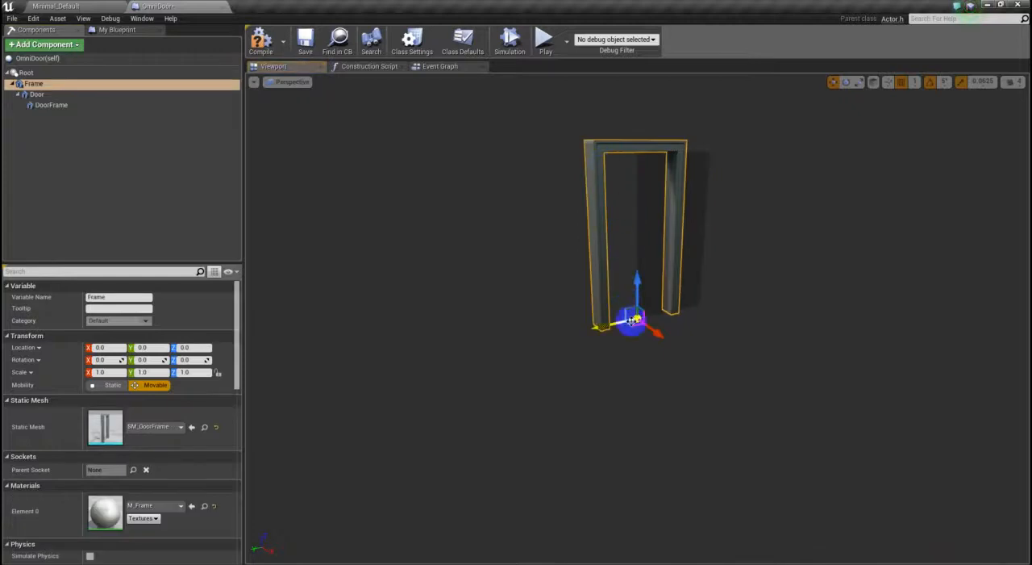
left_click(639, 203)
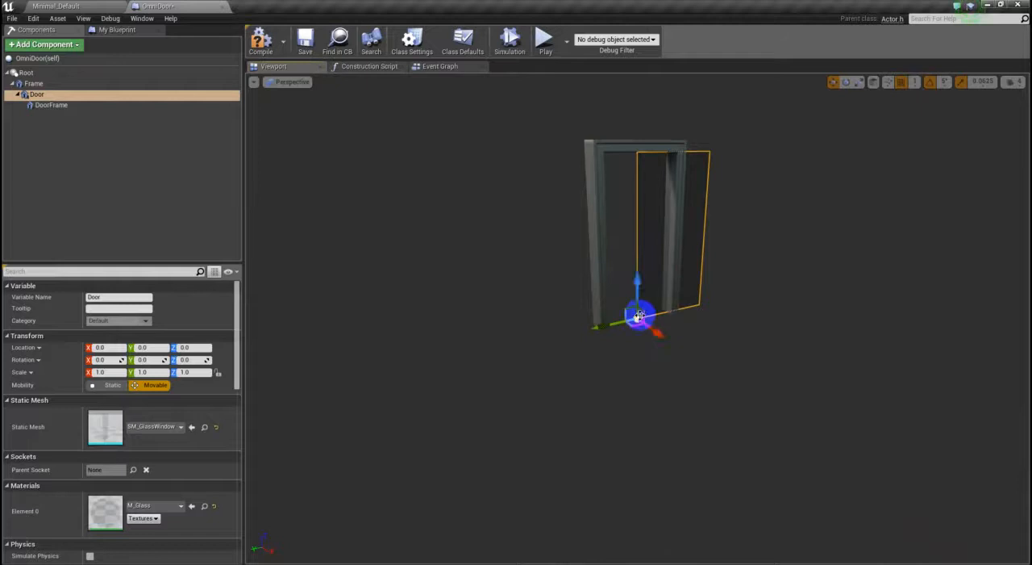
left_click_drag(671, 370, 682, 369, "alt")
scroll(645, 342, "up", 5)
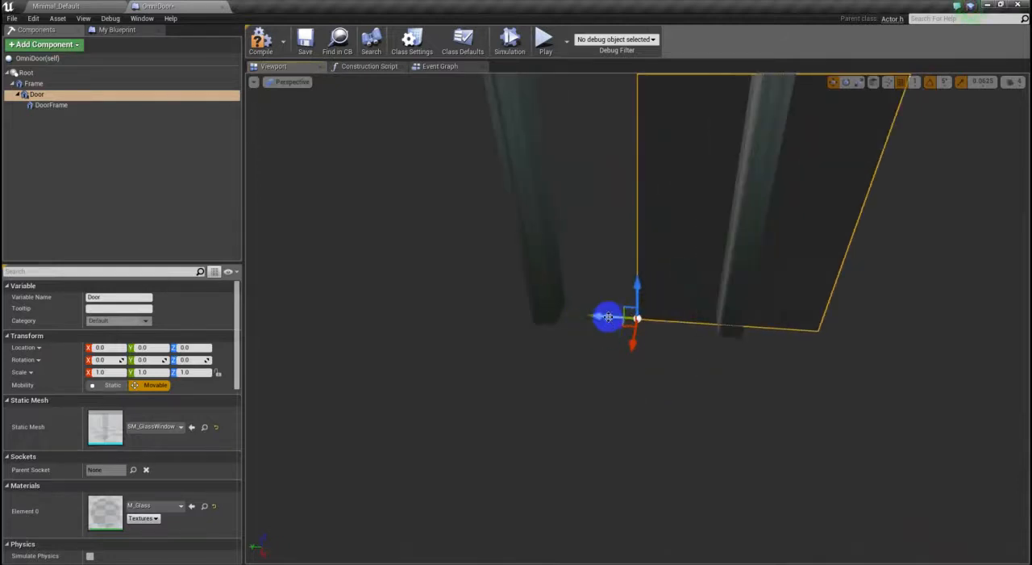
left_click_drag(601, 311, 443, 376)
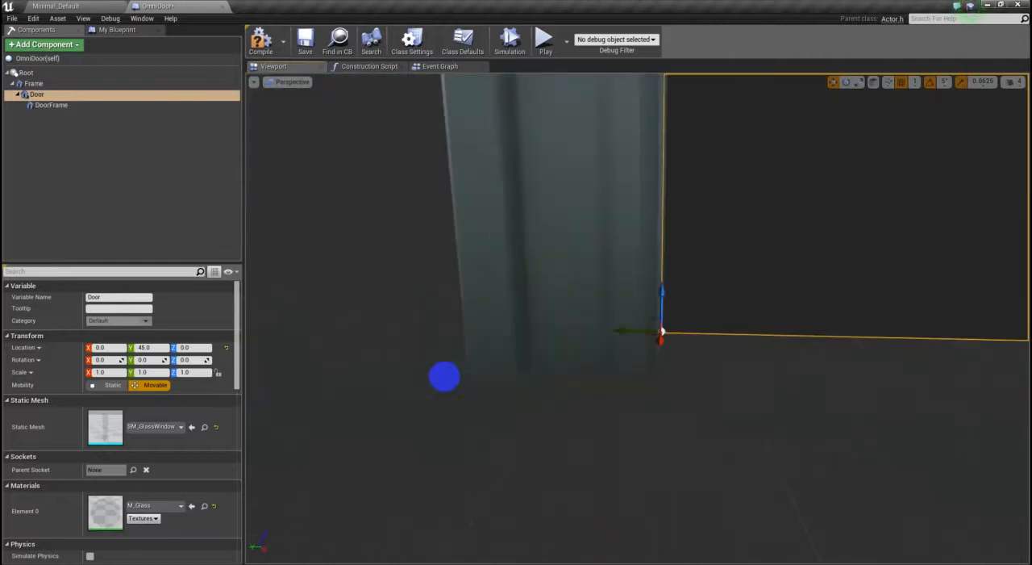
left_click_drag(791, 399, 755, 363)
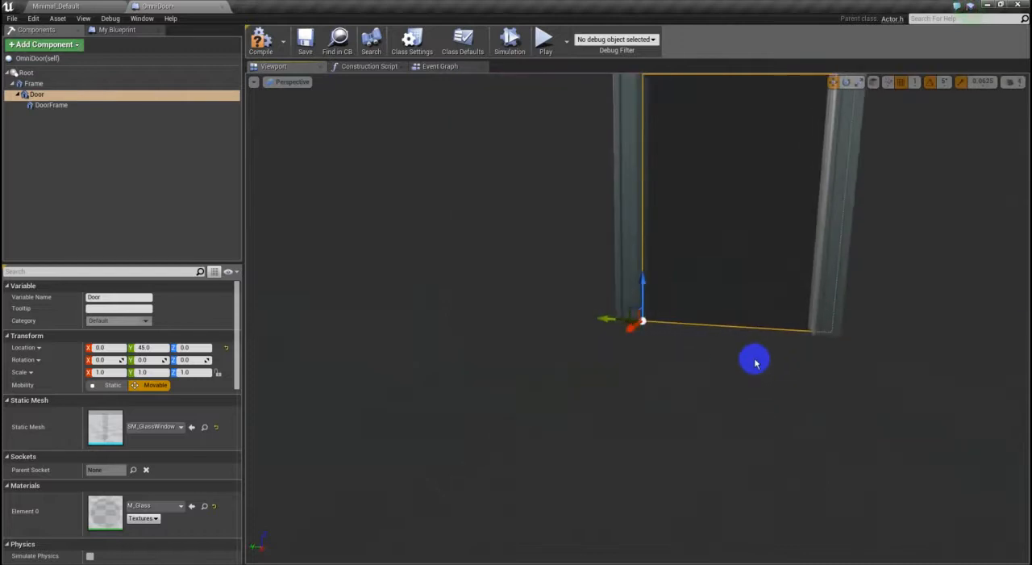
- Scale the Door component along Y to about 0.923 so the glass fits the width of the frame opening
key("r")
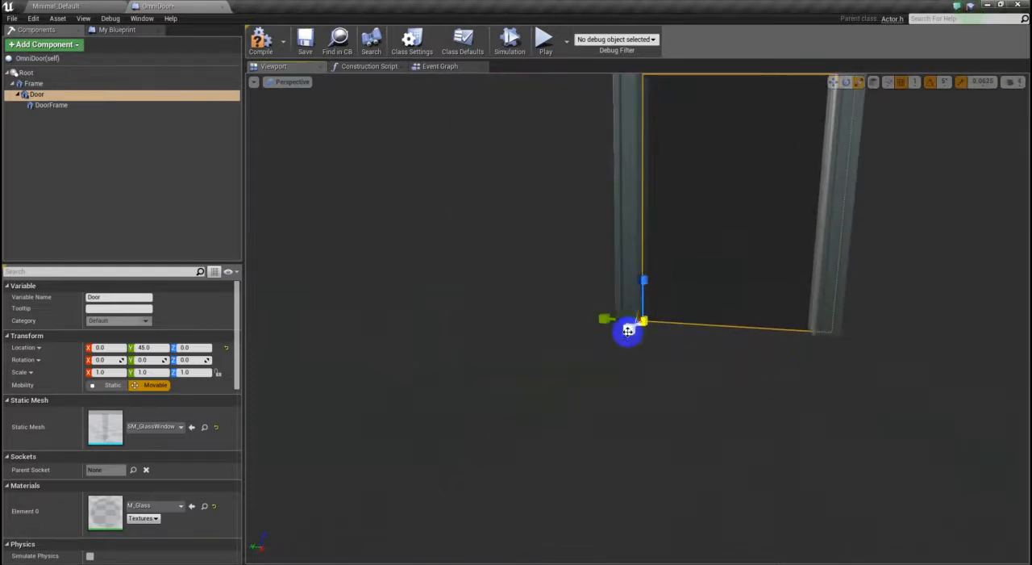
left_click_drag(597, 318, 787, 316)
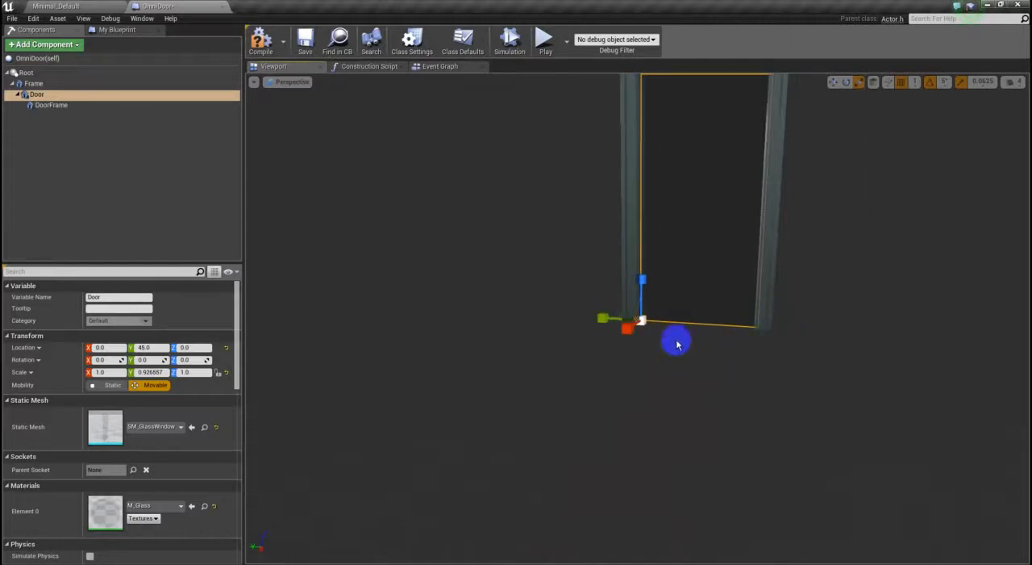
scroll(676, 342, "up", 6)
right_click_drag(801, 393, 763, 392)
left_click_drag(465, 319, 463, 320)
right_click_drag(595, 387, 682, 250)
- Assign the SM_WindowFrame static mesh to the DoorFrame component
left_click(61, 106)
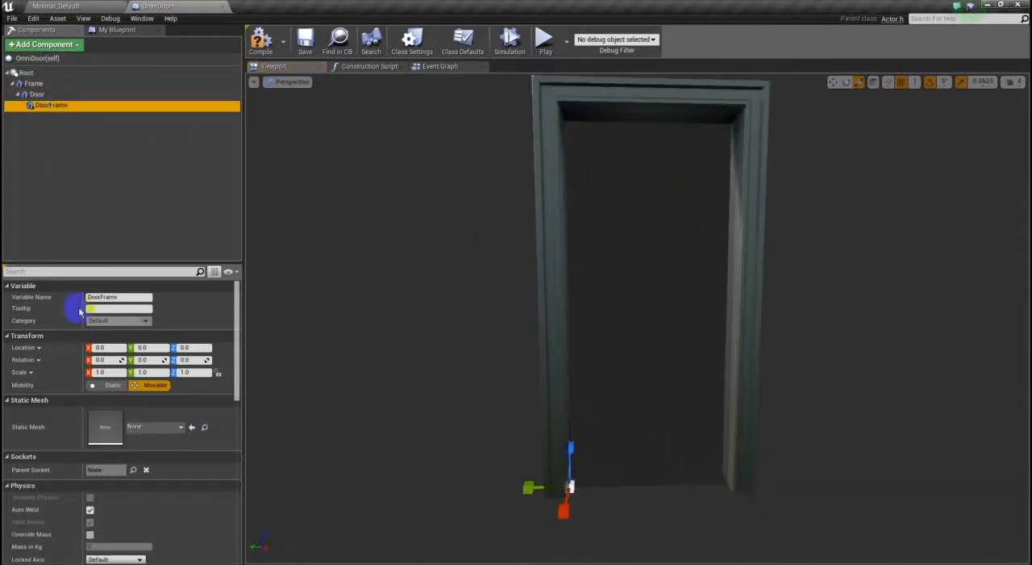
left_click(147, 427)
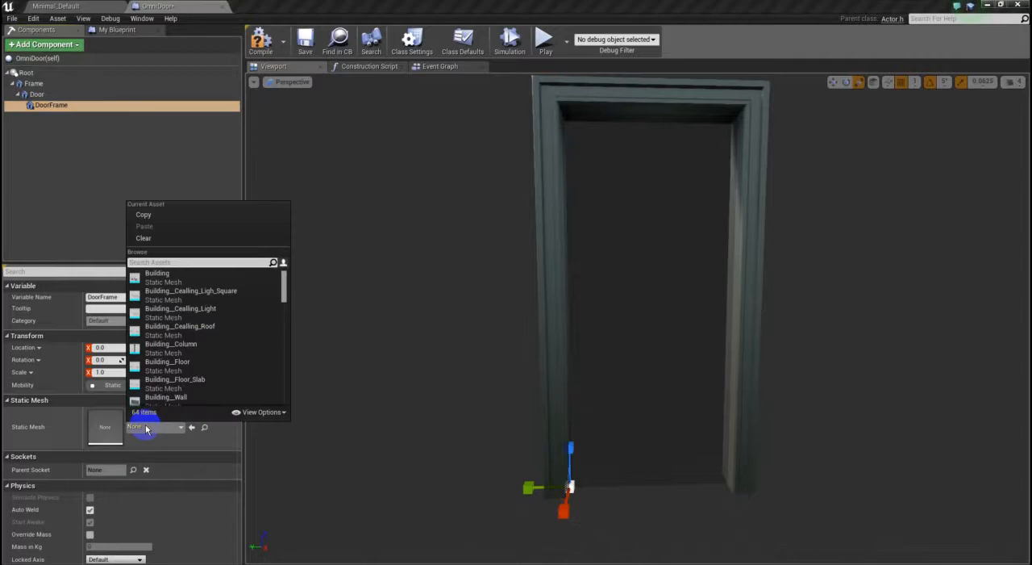
type("frame")
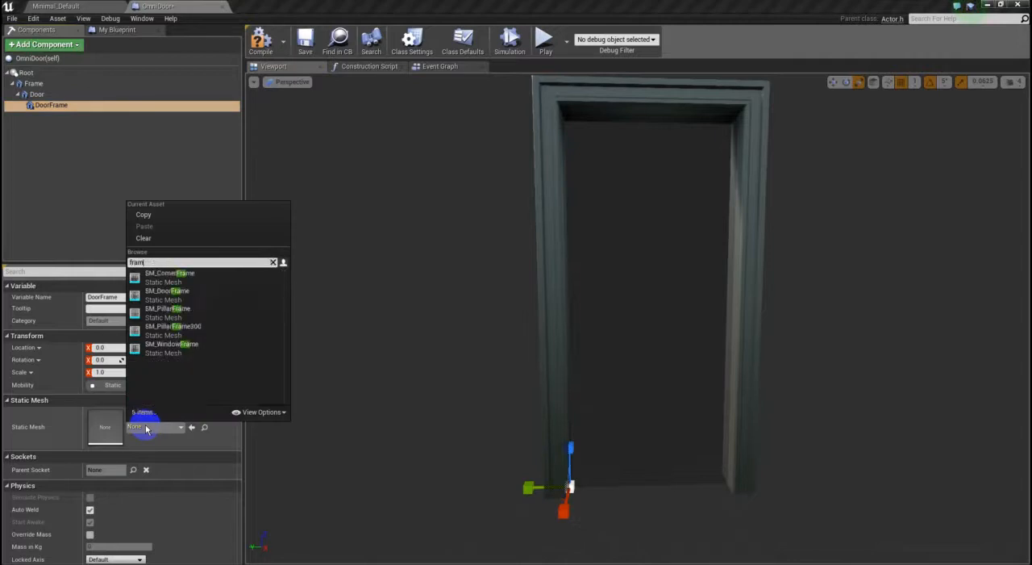
left_click(192, 347)
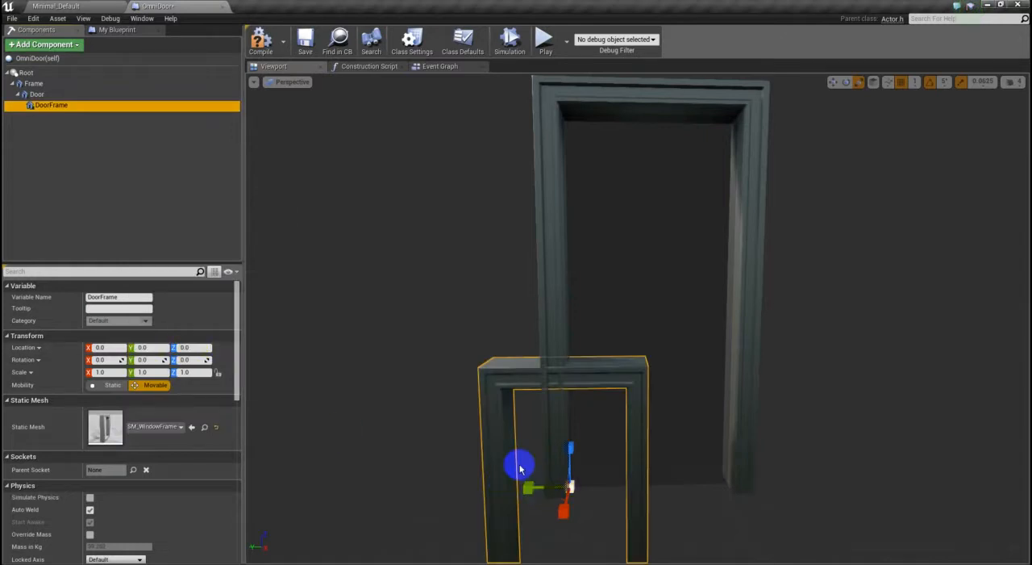
- Move the DoorFrame component into the frame opening, at about Y -47.7 and Z 104
right_click_drag(523, 457, 533, 453)
key("w")
left_click_drag(536, 482, 578, 312)
- Scale DoorFrame to about 0.25 in X, 1.13 in Y and 1.44 in Z so it borders the glass inside the Frame
key("r")
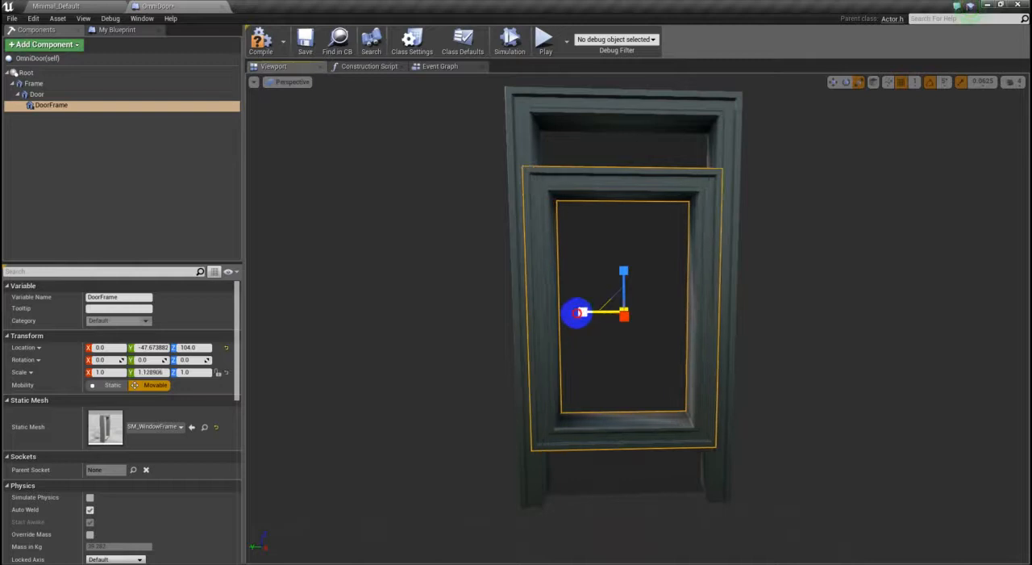
left_click_drag(623, 271, 623, 245)
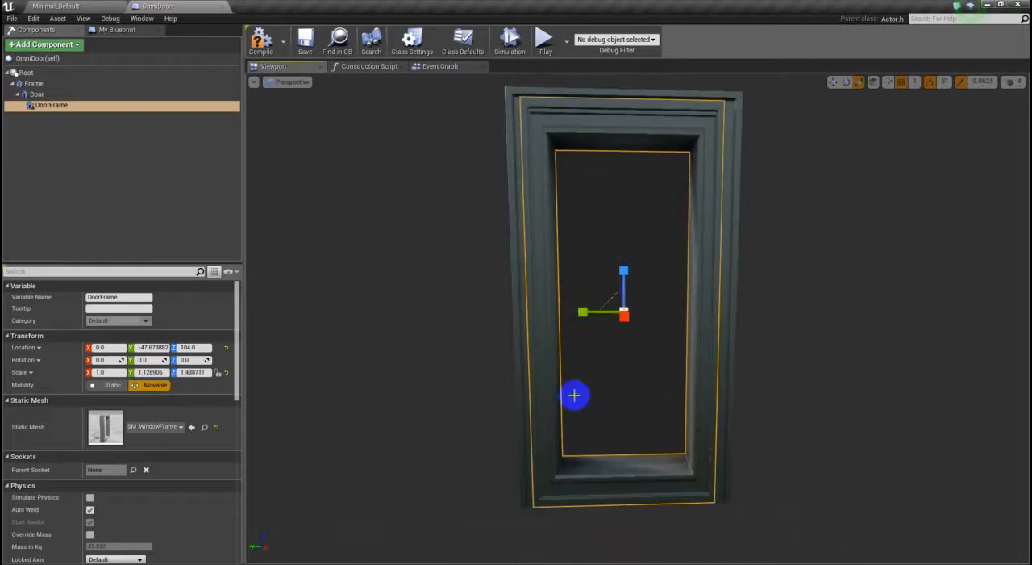
left_click_drag(470, 438, 715, 446)
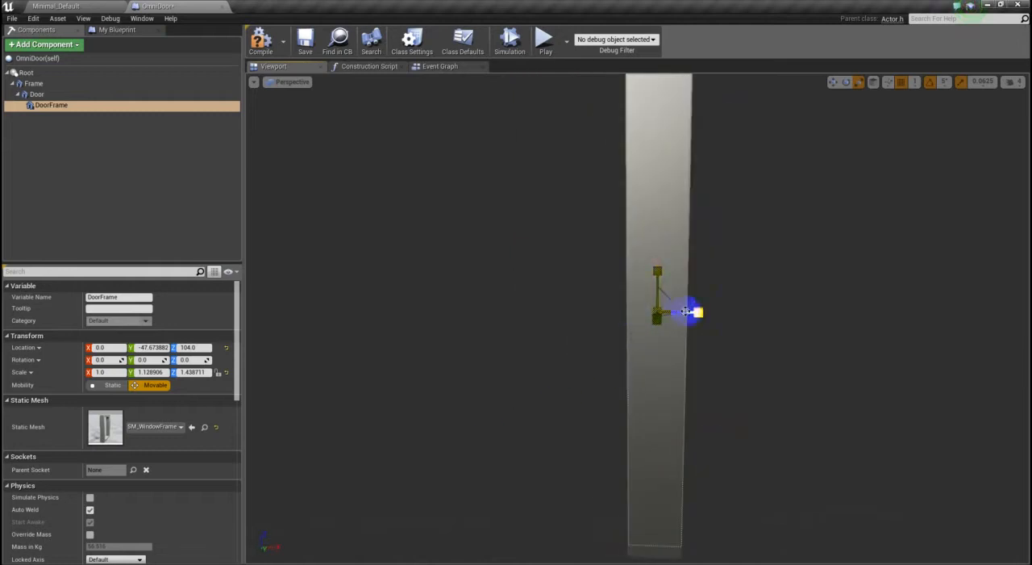
left_click_drag(698, 314, 583, 337)
left_click_drag(797, 416, 781, 395)
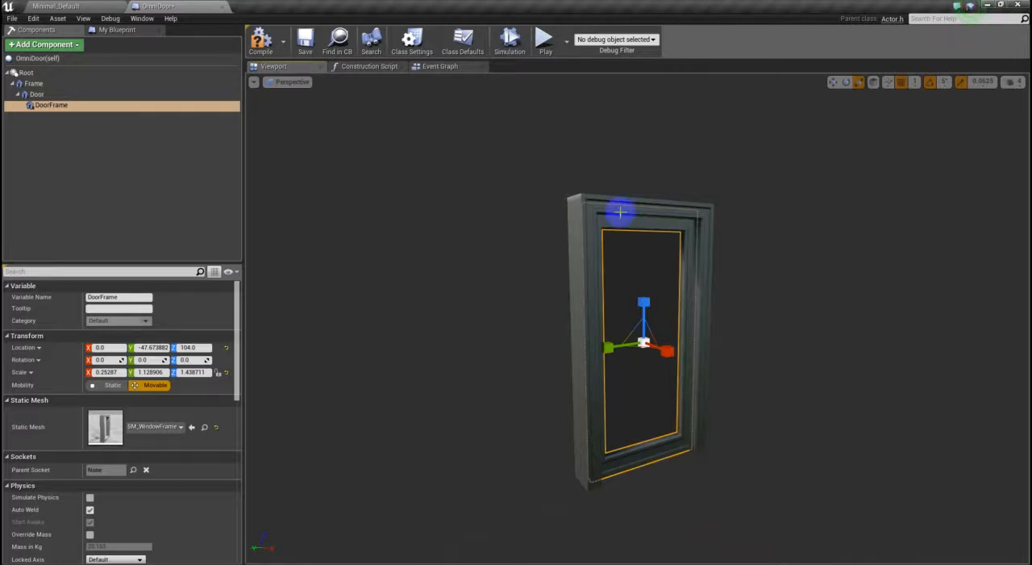
left_click(571, 196)
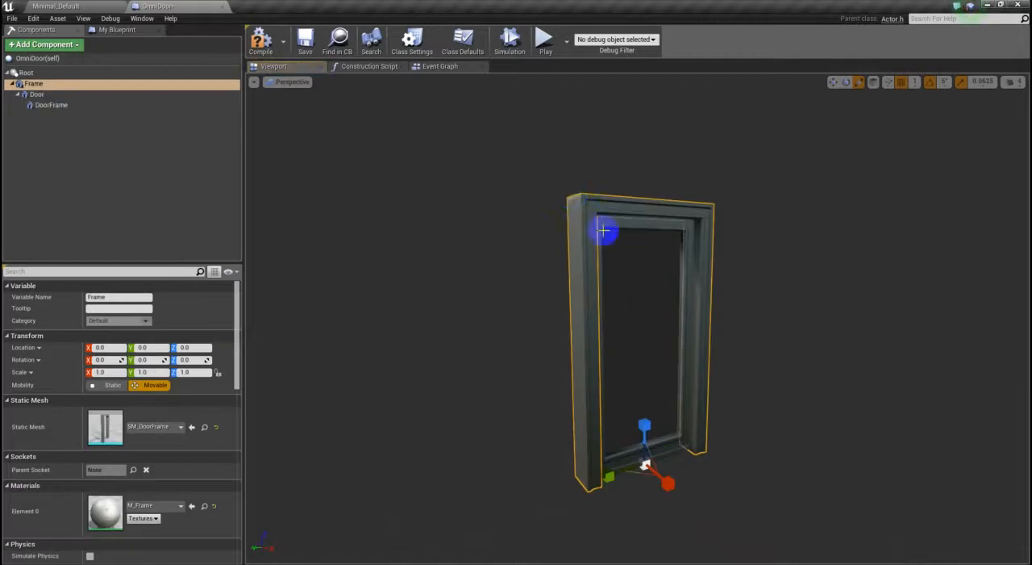
left_click(621, 264)
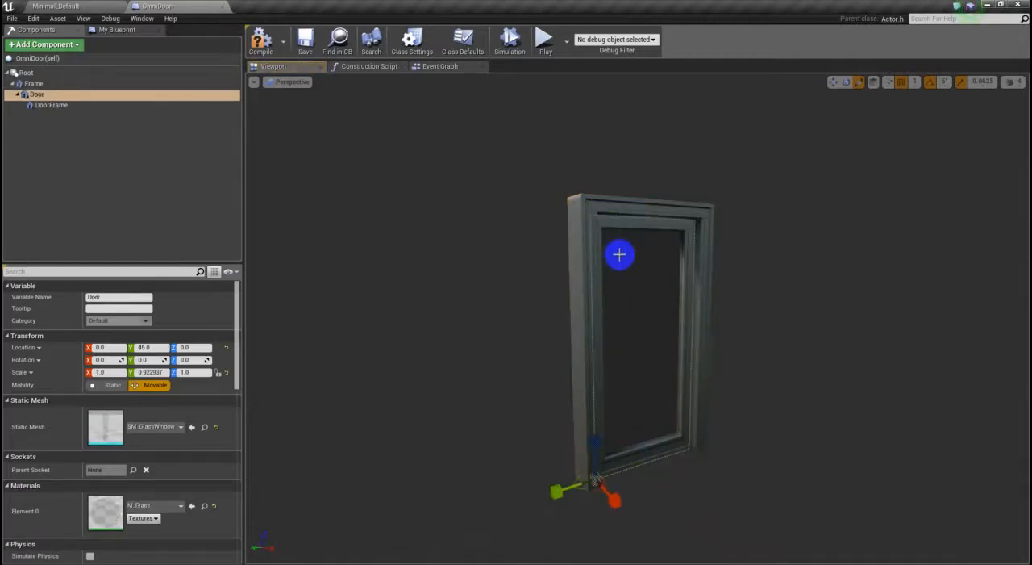
- Try rotating the Door component about Z to test how it swings within the Frame
left_click(612, 223)
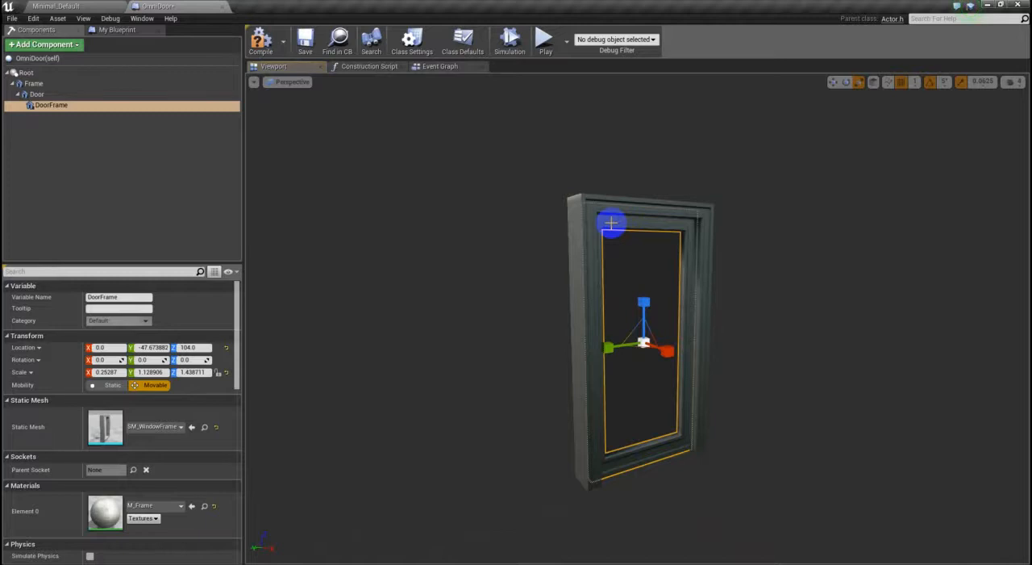
left_click(633, 254)
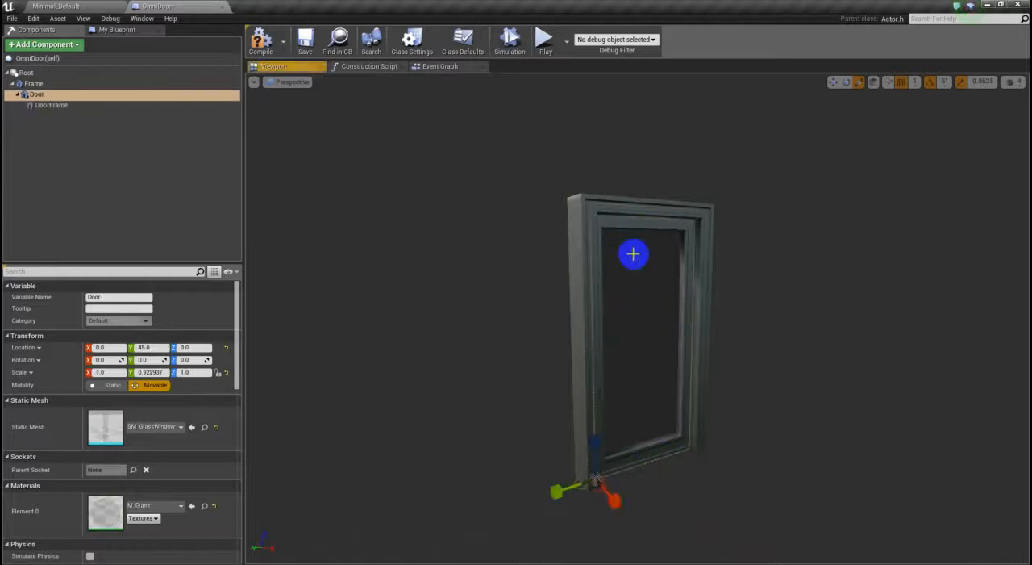
key("e")
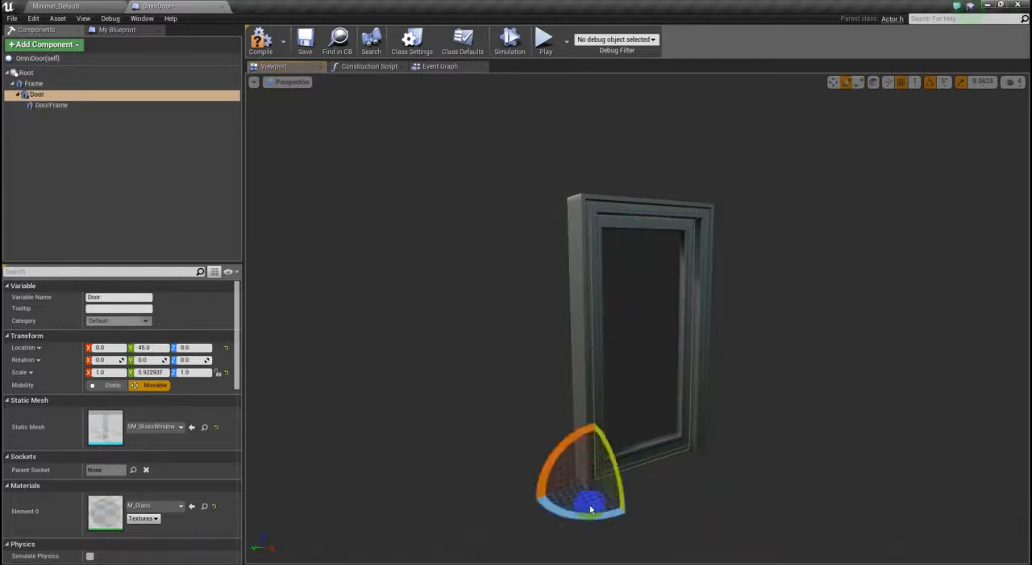
mouse_move(585, 513)
left_mouse_down()
mouse_move(331, 525)
mouse_move(479, 502)
mouse_move(370, 529)
mouse_move(542, 488)
mouse_move(427, 517)
mouse_move(467, 498)
mouse_move(833, 460)
mouse_move(429, 518)
mouse_move(392, 496)
mouse_move(696, 452)
mouse_move(341, 532)
mouse_move(567, 458)
mouse_move(484, 477)
mouse_move(482, 462)
mouse_move(582, 508)
left_mouse_up()
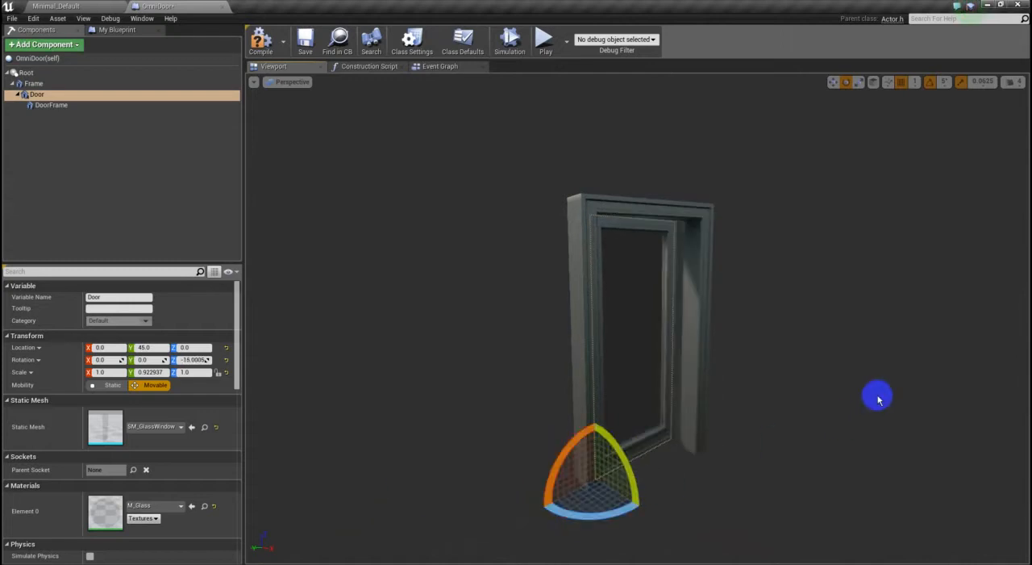
left_click(879, 397)
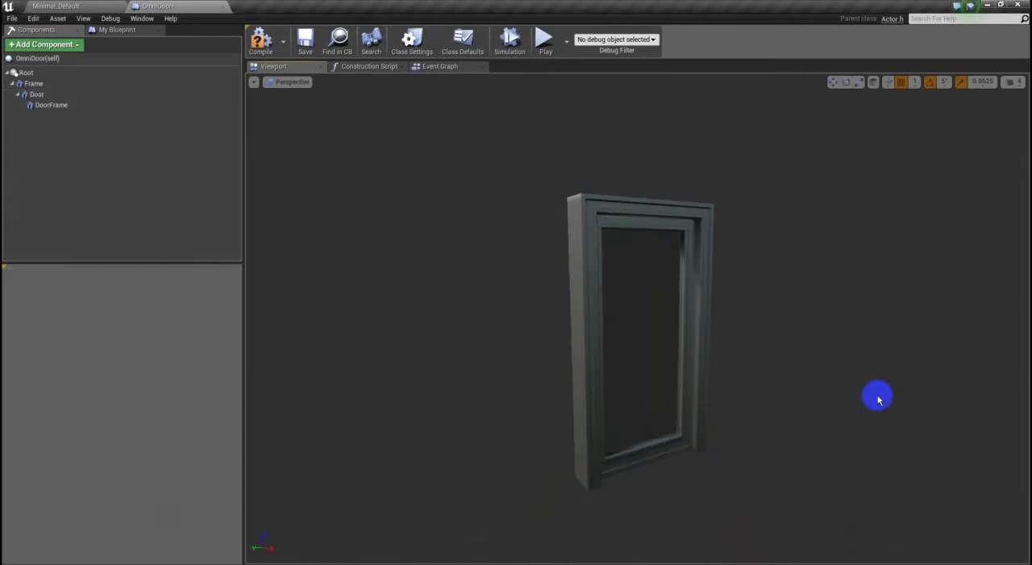
left_click(642, 452)
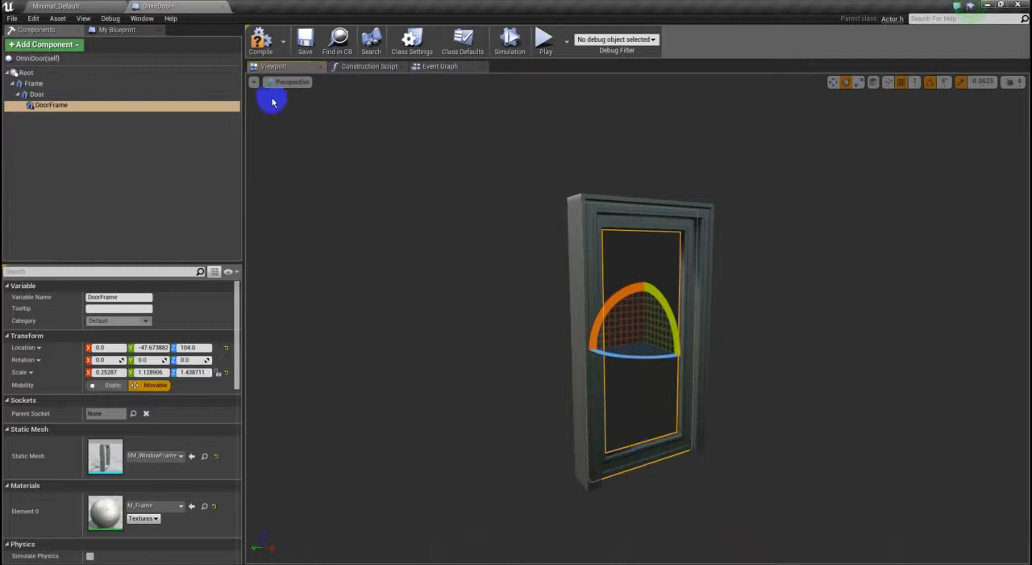
- Delete the three default event nodes (Event Begin Play, Event Actor Begin Overlap, Event Tick) from OmniDoor's Event Graph
left_click(446, 69)
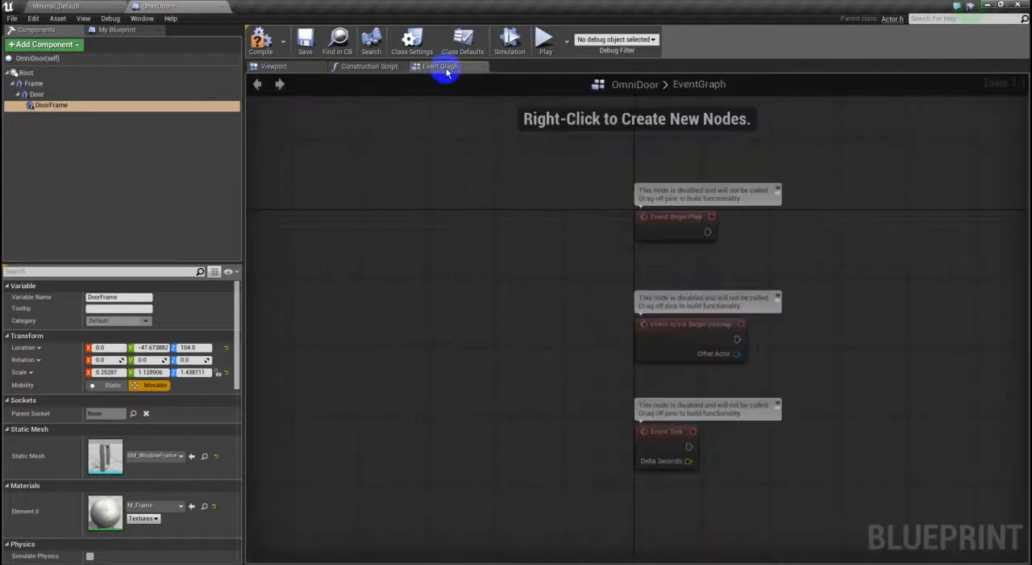
left_click_drag(842, 210, 657, 448)
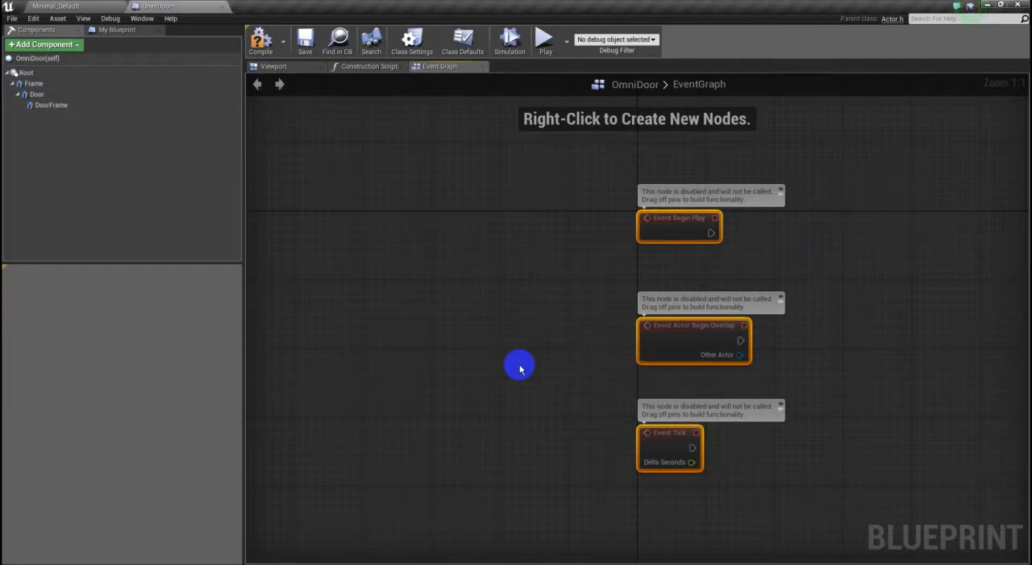
right_click(555, 323)
left_click(530, 299)
left_click_drag(814, 200, 685, 476)
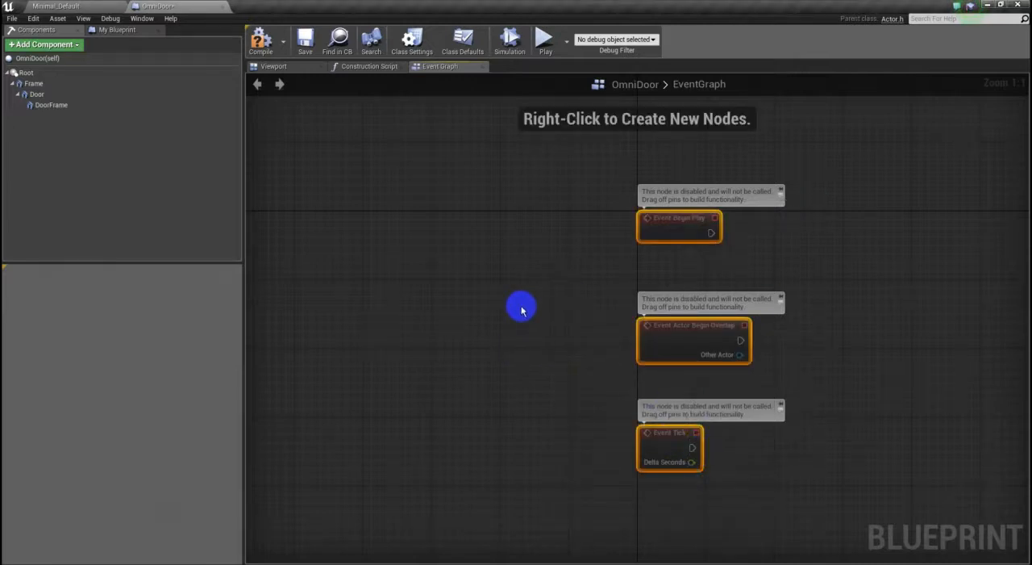
key("Delete")
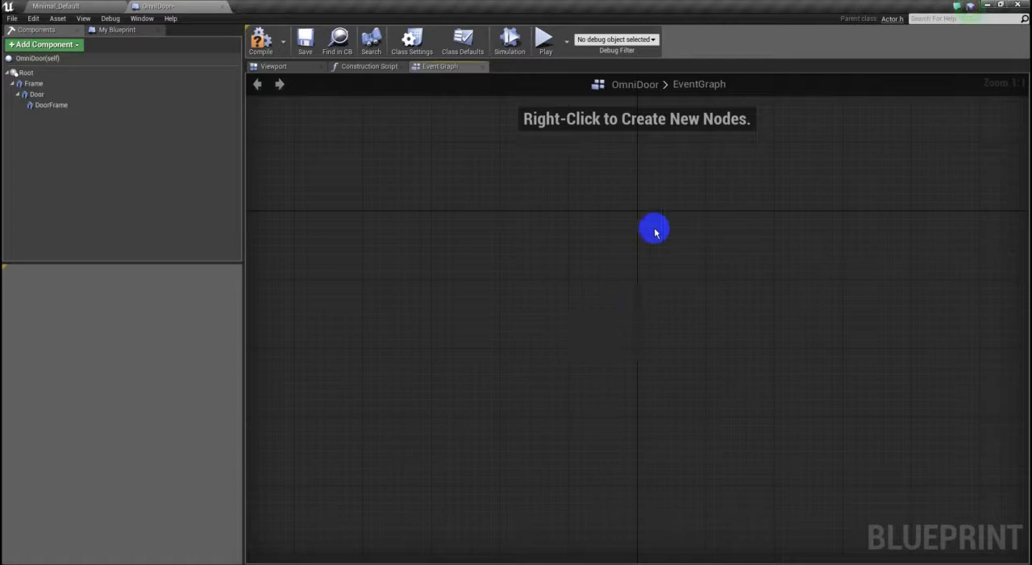
- Set Save on Compile to On Success Only and compile the OmniDoor blueprint
left_click(282, 47)
mouse_move(311, 64)
left_click(361, 78)
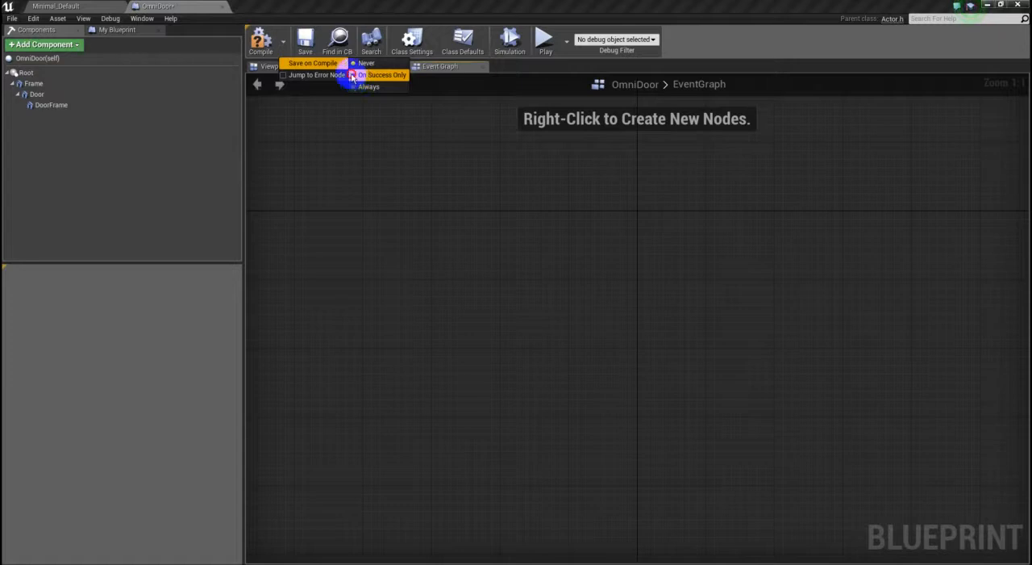
left_click(242, 50)
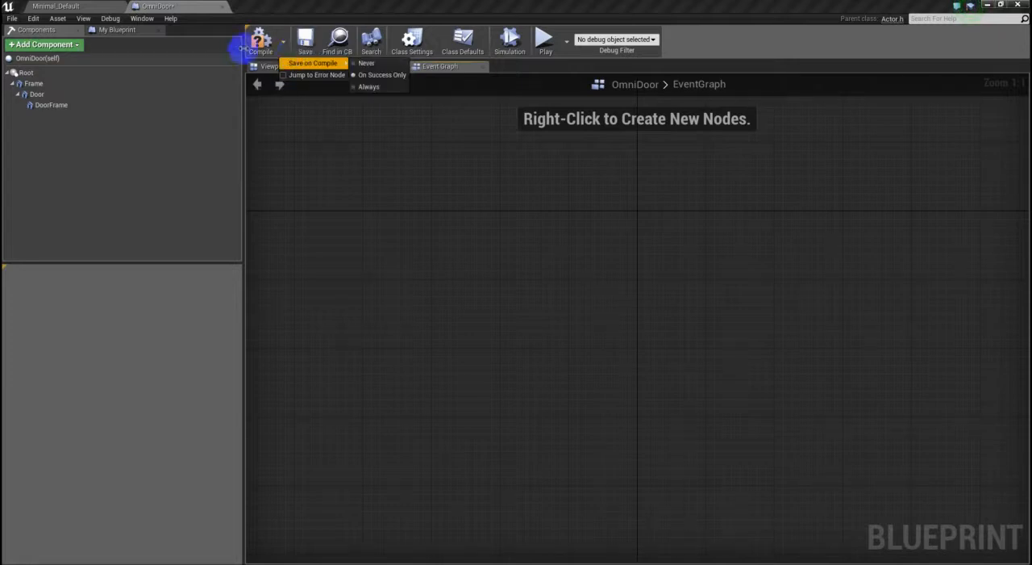
left_click(260, 44)
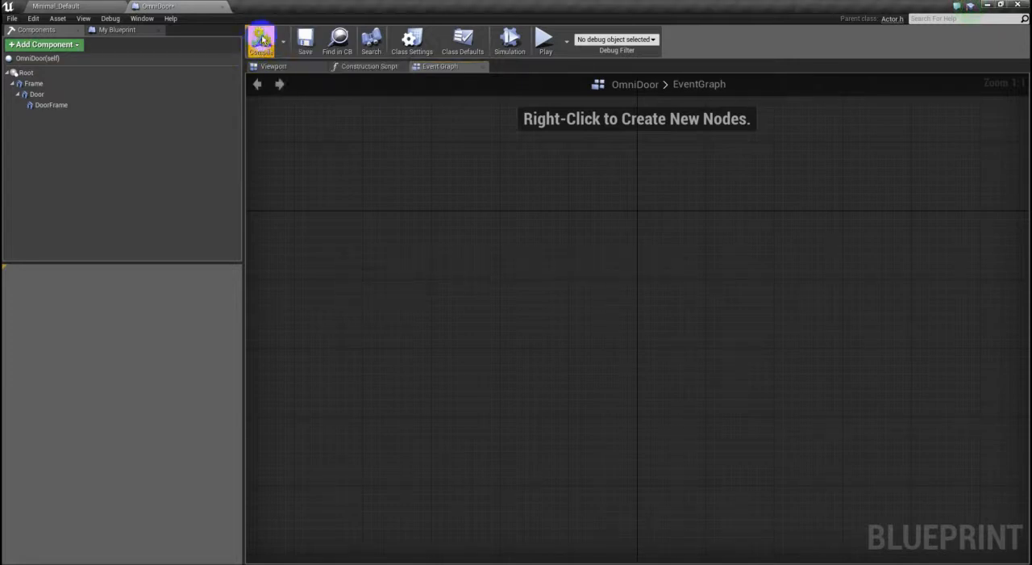
- Switch to the Minimal_Default level and set its GameMode Override to GameMode
left_click(78, 8)
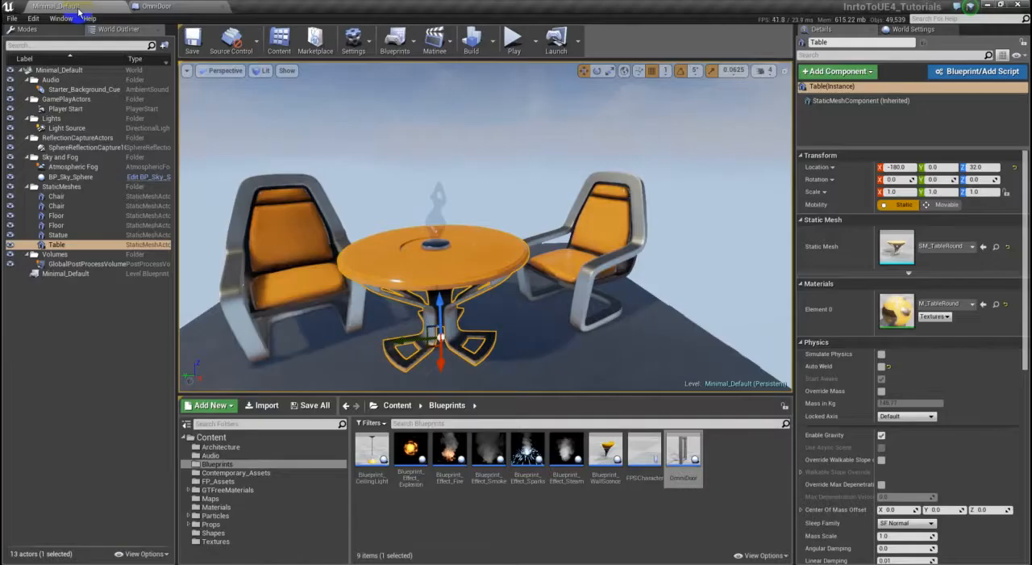
right_click_drag(571, 349, 500, 357)
left_click_drag(500, 357, 454, 196)
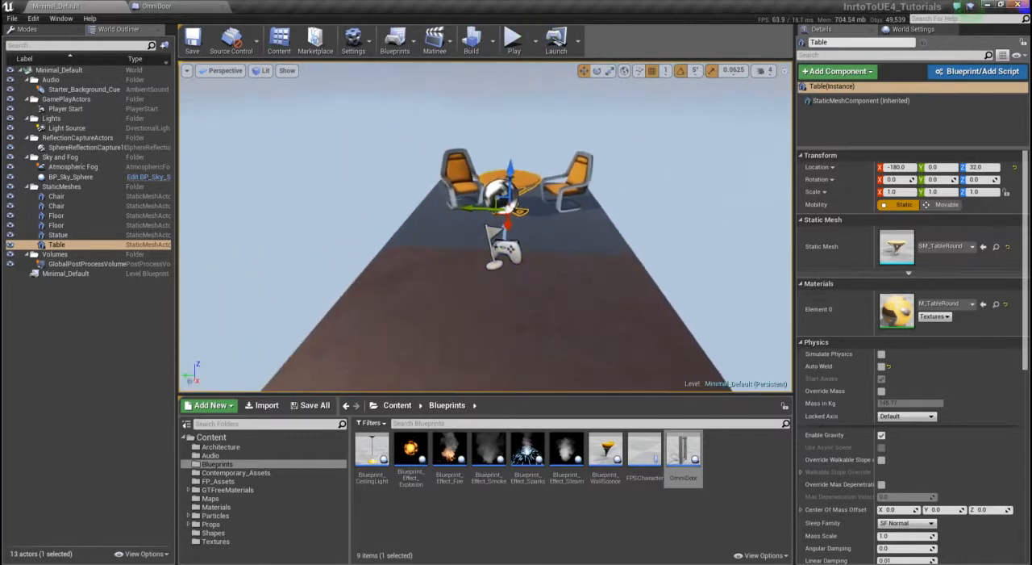
left_click(928, 30)
left_click(927, 116)
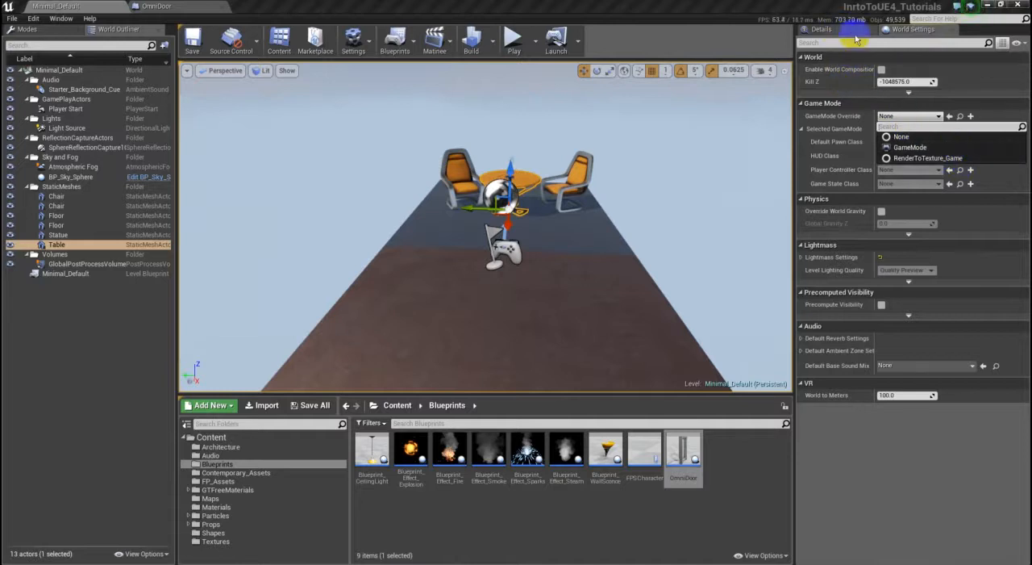
left_click(936, 68)
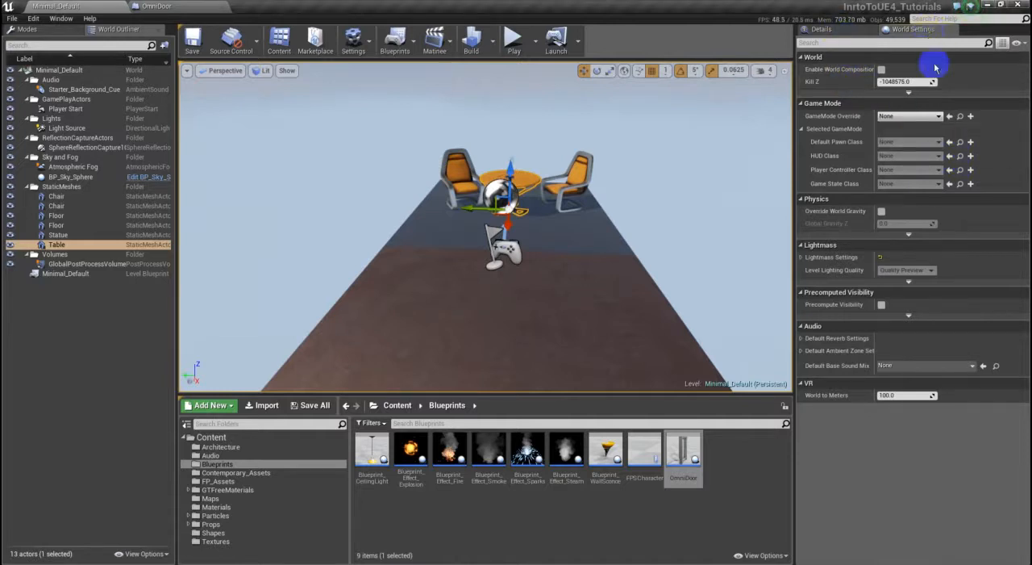
left_click(910, 116)
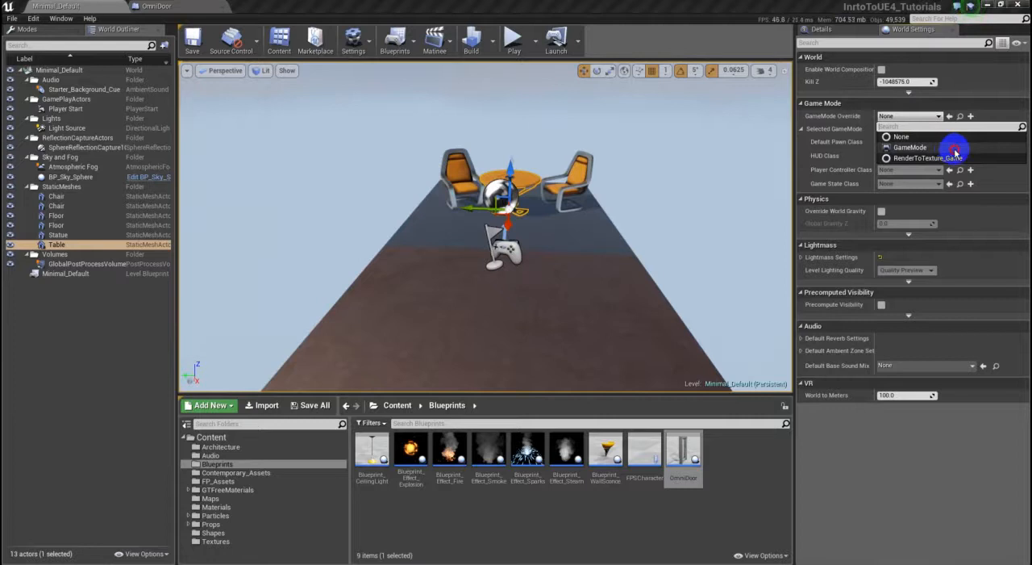
left_click(950, 149)
left_click(938, 117)
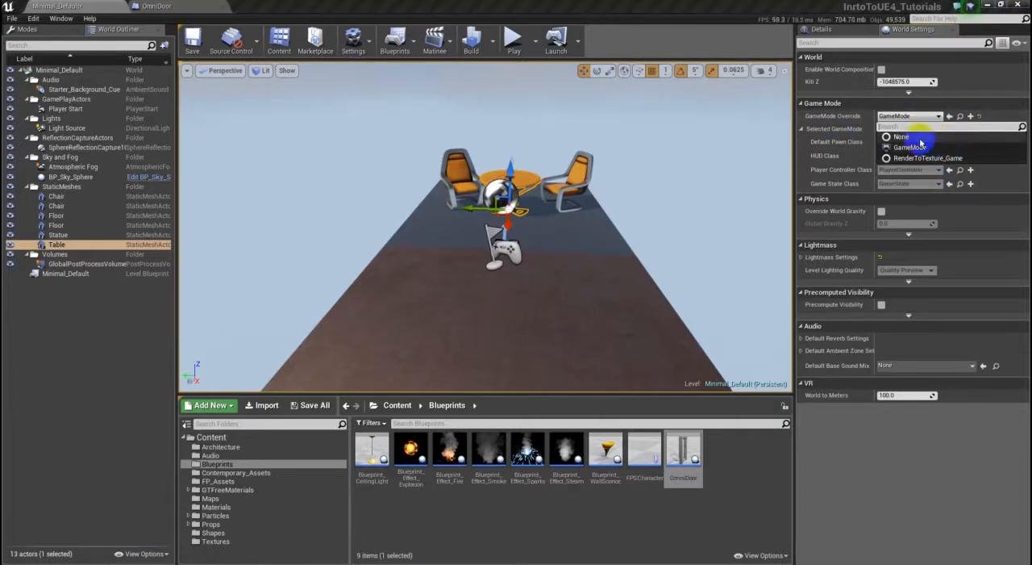
left_click(921, 137)
left_click(904, 118)
left_click(908, 146)
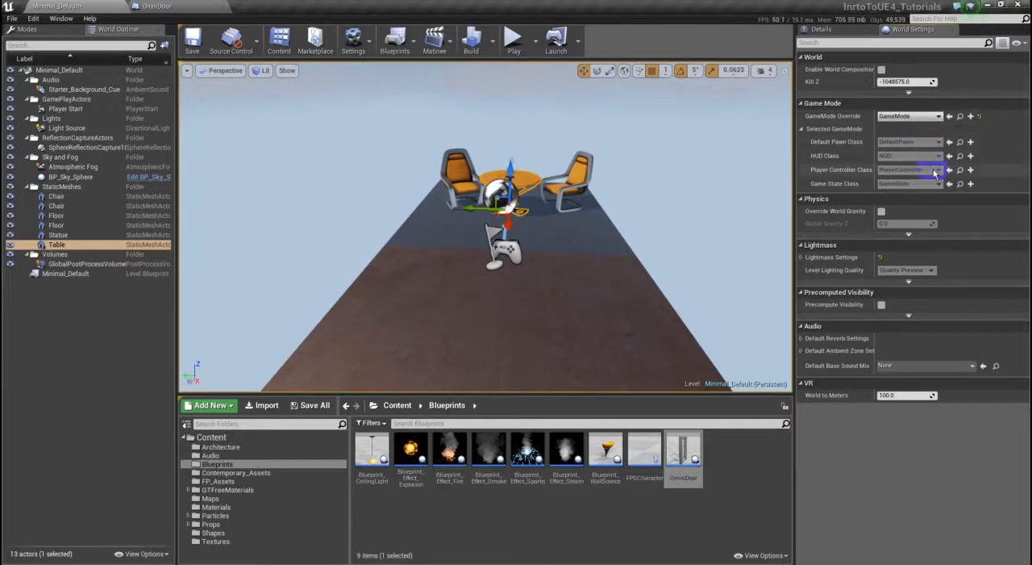
- Place an OmniDoor instance on the floor in front of the table, at about X 5, Y -5, Z 32
right_click_drag(638, 299, 698, 257)
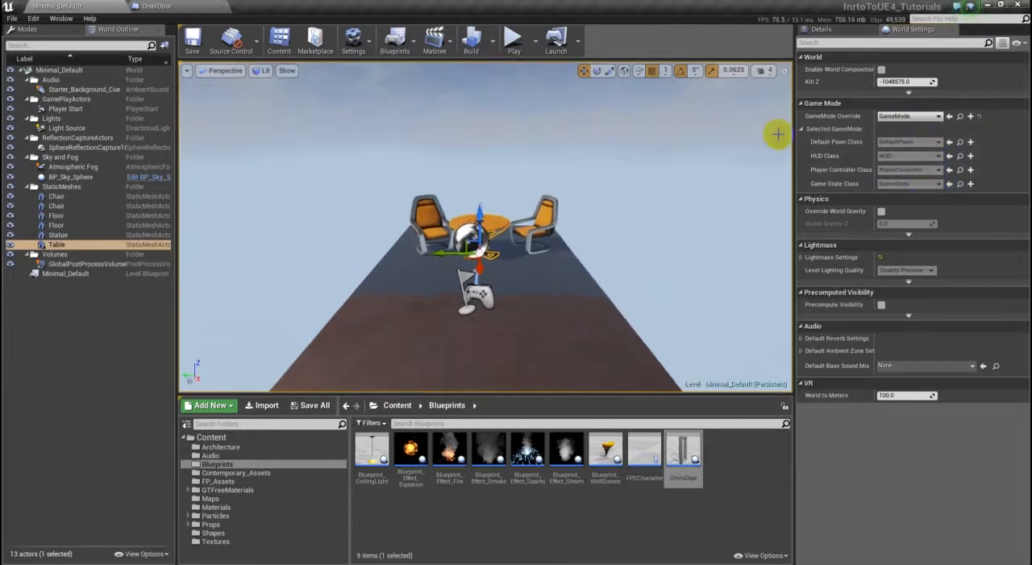
left_click(819, 29)
left_click(690, 463)
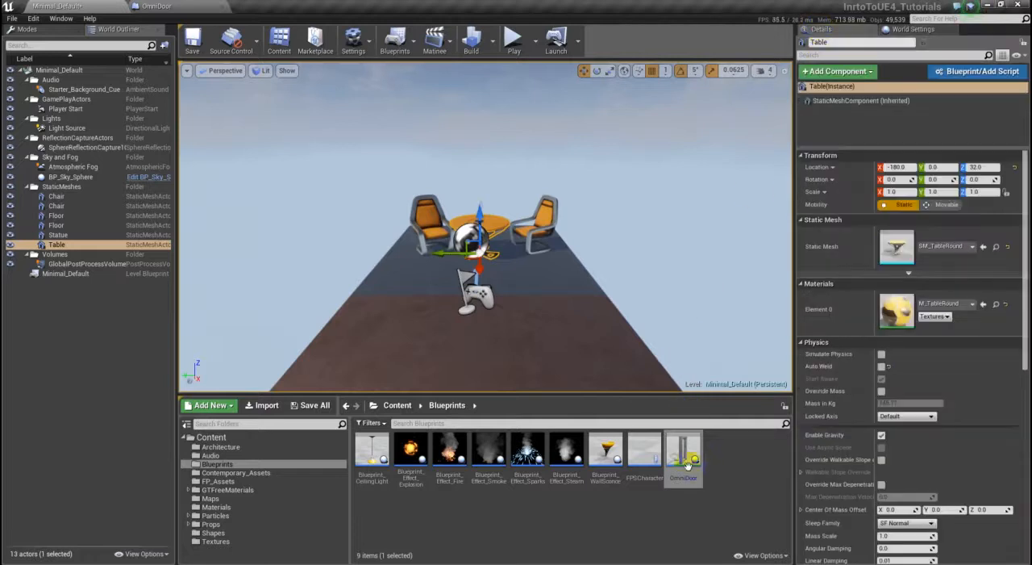
left_click_drag(681, 452, 481, 296)
right_click_drag(438, 350, 643, 378)
left_click_drag(643, 378, 515, 350)
right_click_drag(514, 350, 402, 358)
- Set the editor's Material Quality Level to High and view the placed door from the front
left_click(355, 51)
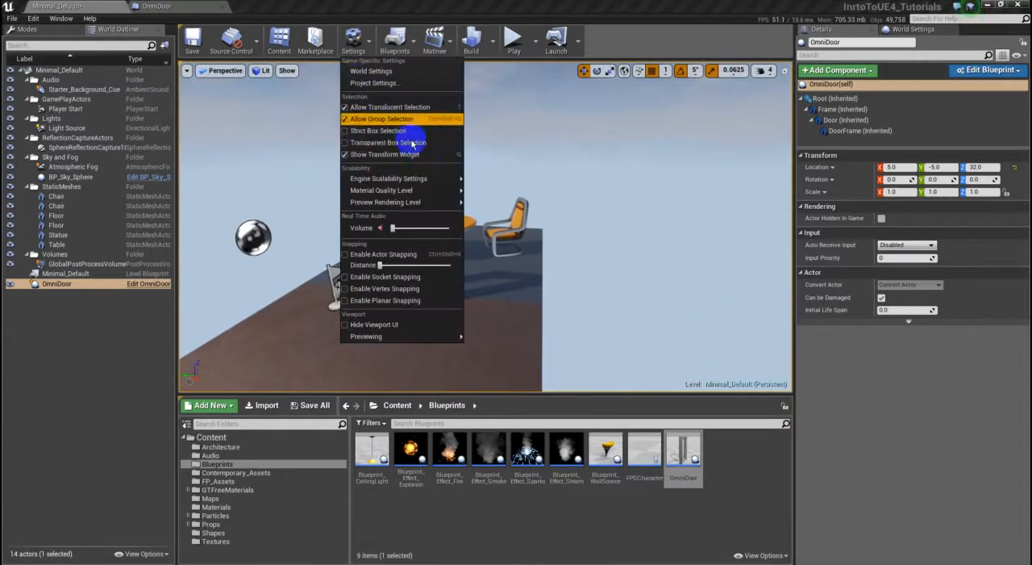
mouse_move(435, 178)
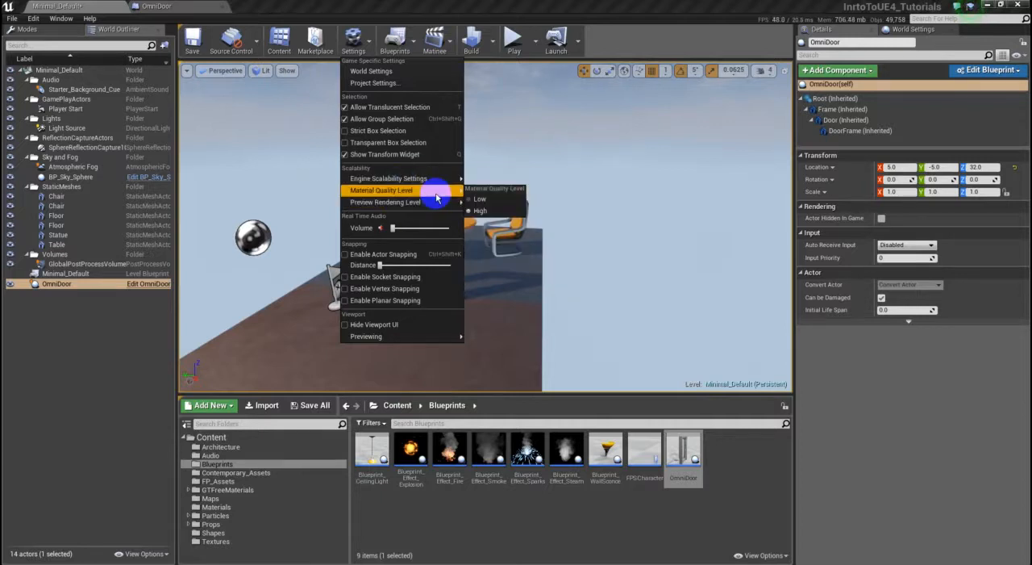
left_click(481, 210)
left_click_drag(513, 247, 421, 359)
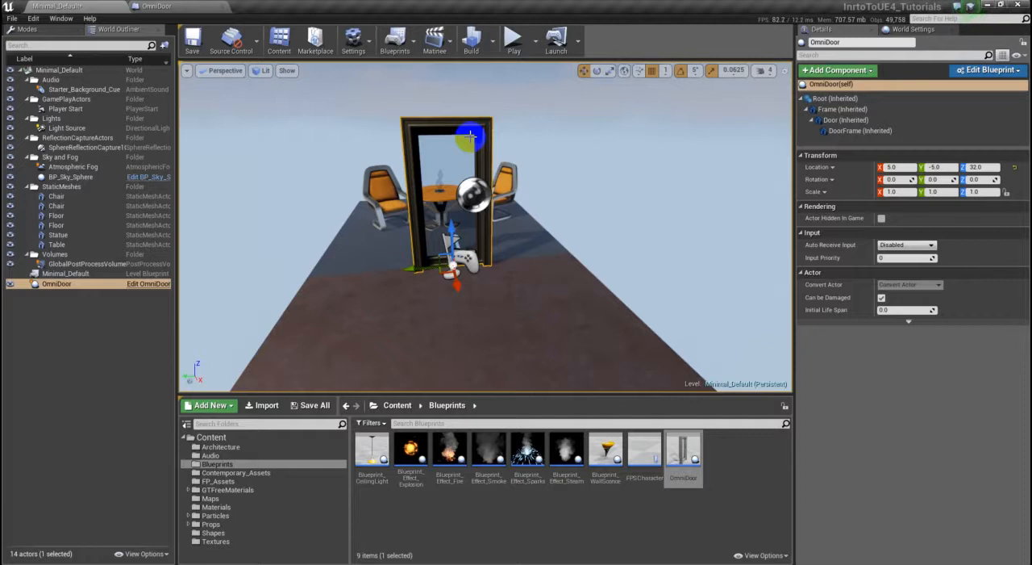
- In the OmniDoor blueprint, add a Box Collision component under Root and name it Trigger
mouse_move(565, 339)
right_mouse_down()
mouse_move(565, 348)
mouse_move(481, 324)
mouse_move(498, 318)
mouse_move(565, 339)
right_mouse_up()
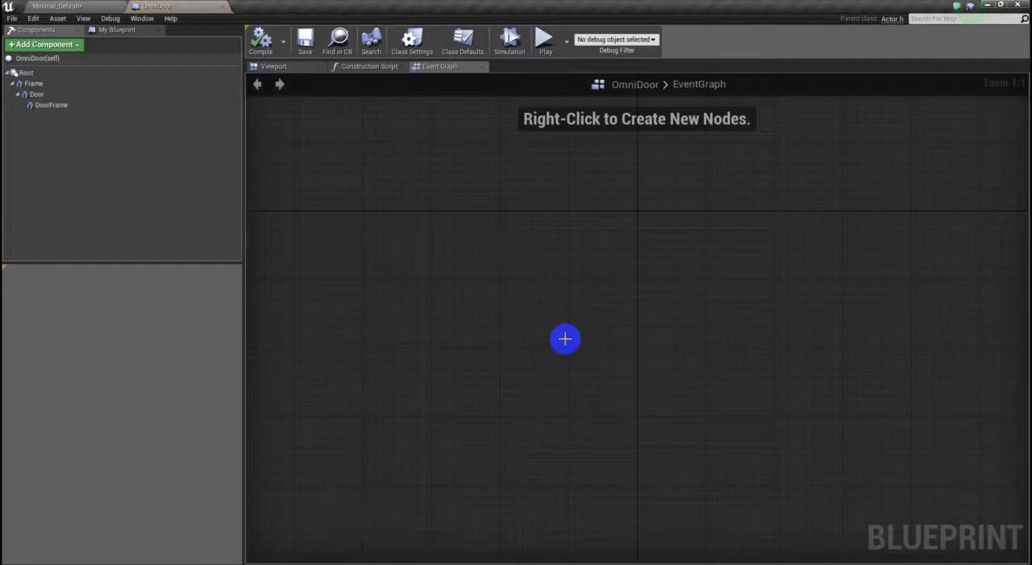
left_click(292, 70)
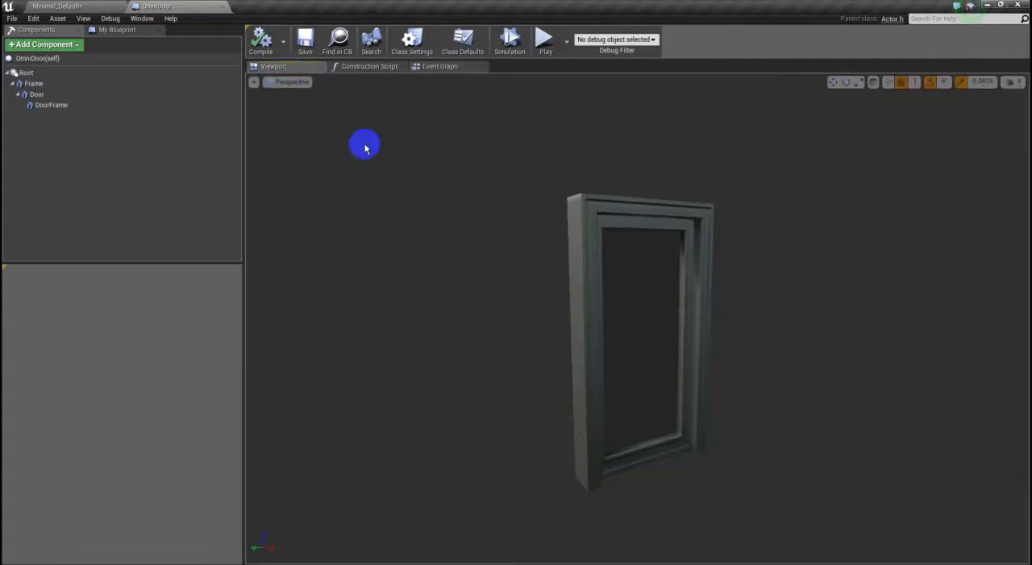
mouse_move(807, 326)
right_mouse_down()
mouse_move(855, 355)
mouse_move(784, 359)
mouse_move(809, 329)
right_mouse_up()
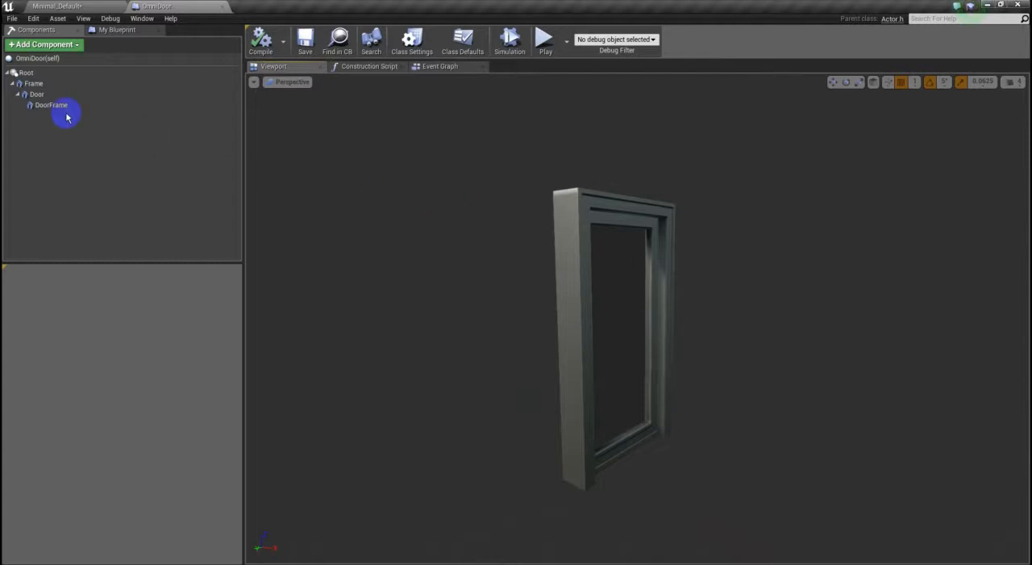
left_click(45, 73)
left_click(51, 48)
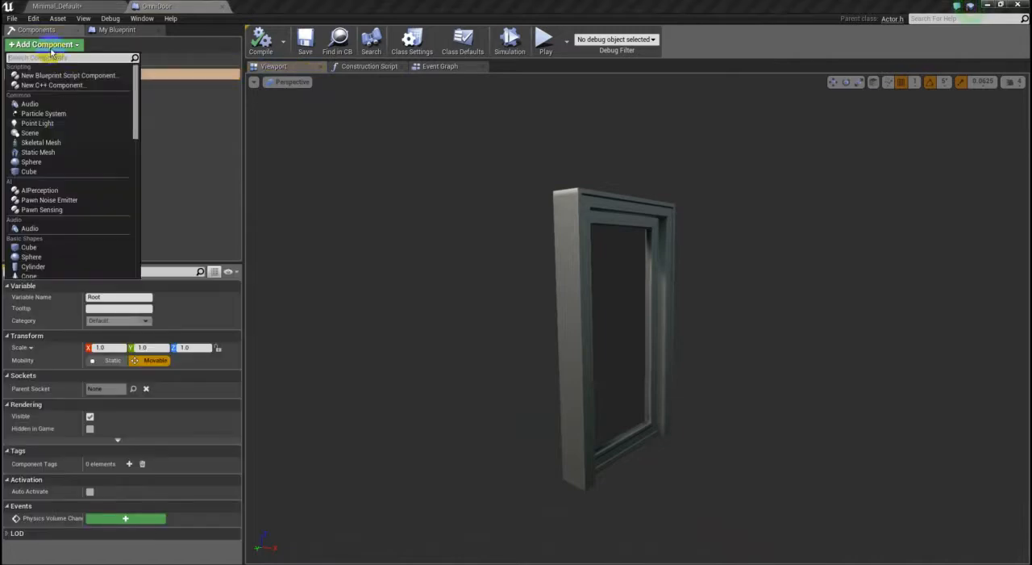
scroll(69, 126, "down", 5)
scroll(70, 142, "down", 1)
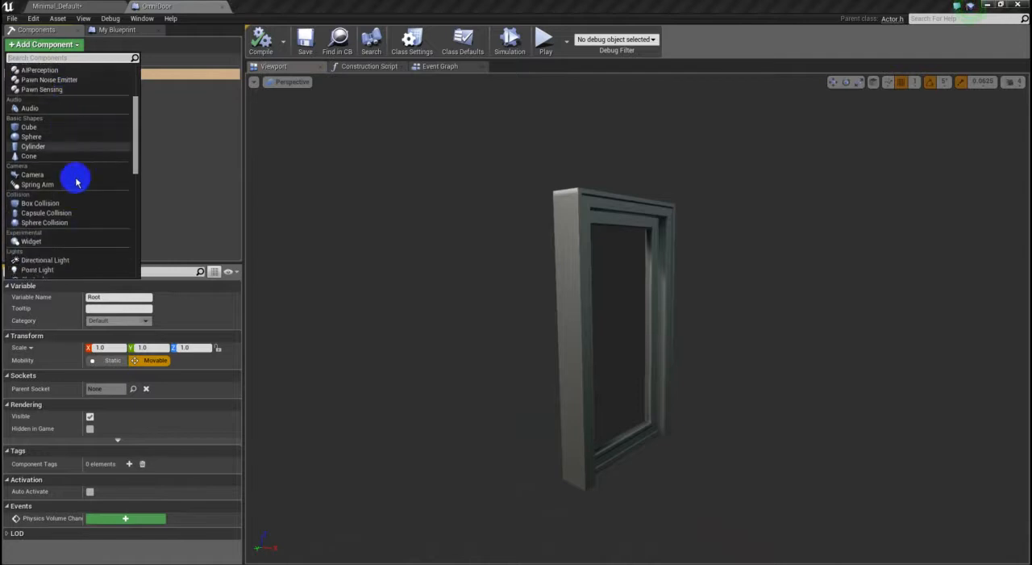
left_click(75, 204)
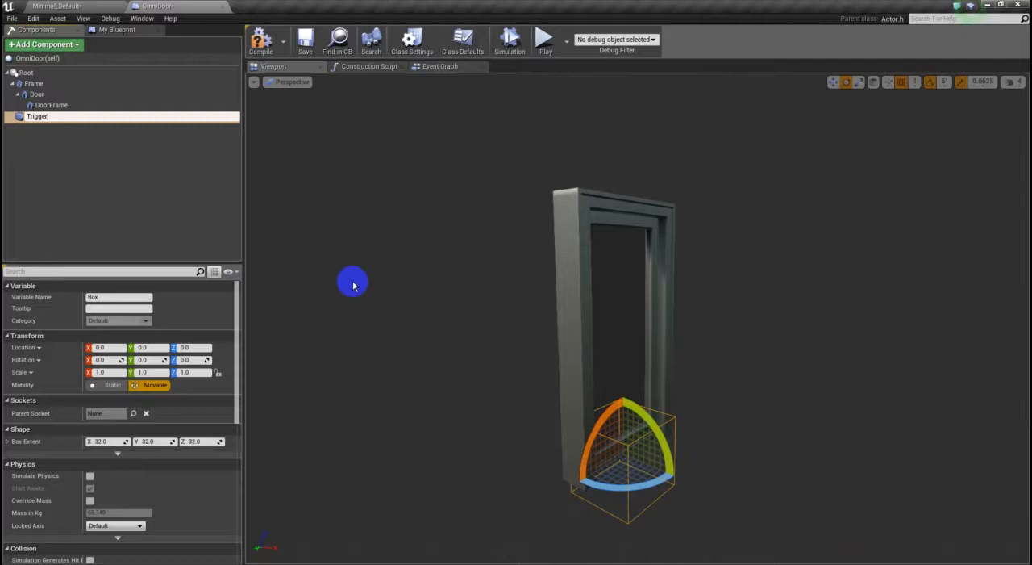
key("Return")
- Set the Trigger box's Shape Color to bright green, hex 00FF19FF
left_click_drag(237, 350, 242, 374)
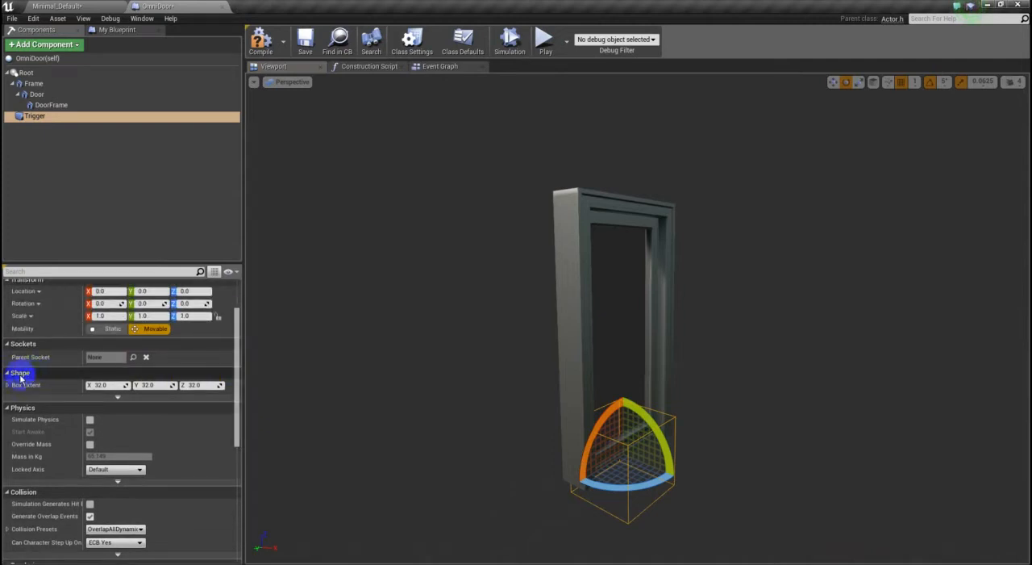
left_click(117, 397)
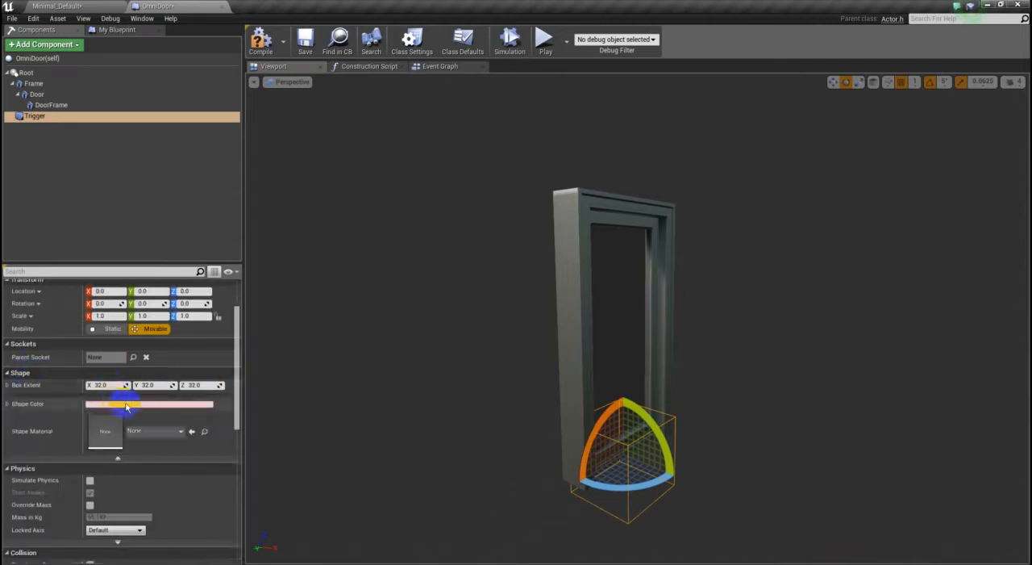
left_click(117, 403)
left_click_drag(181, 431, 149, 465)
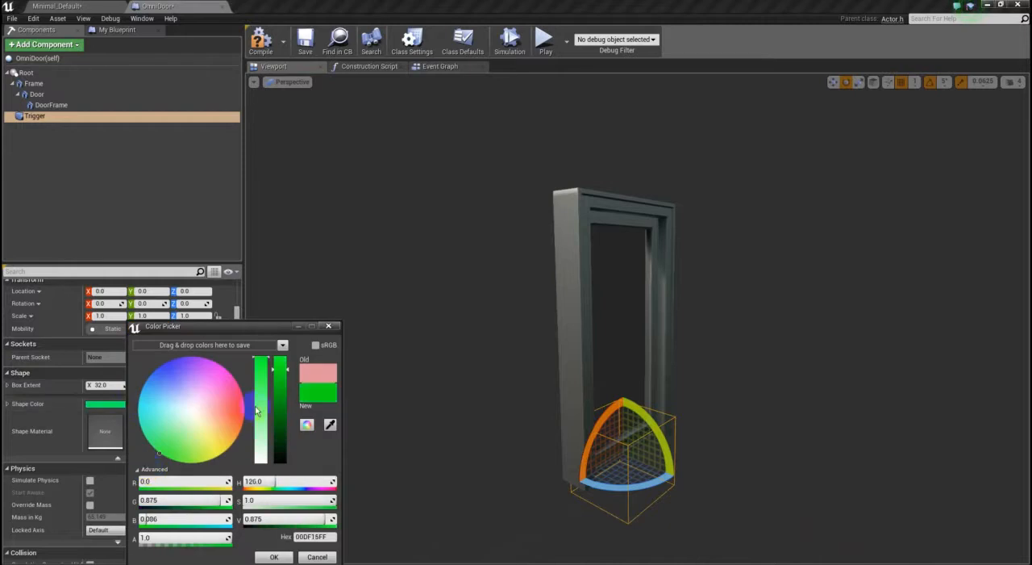
left_click_drag(279, 373, 284, 347)
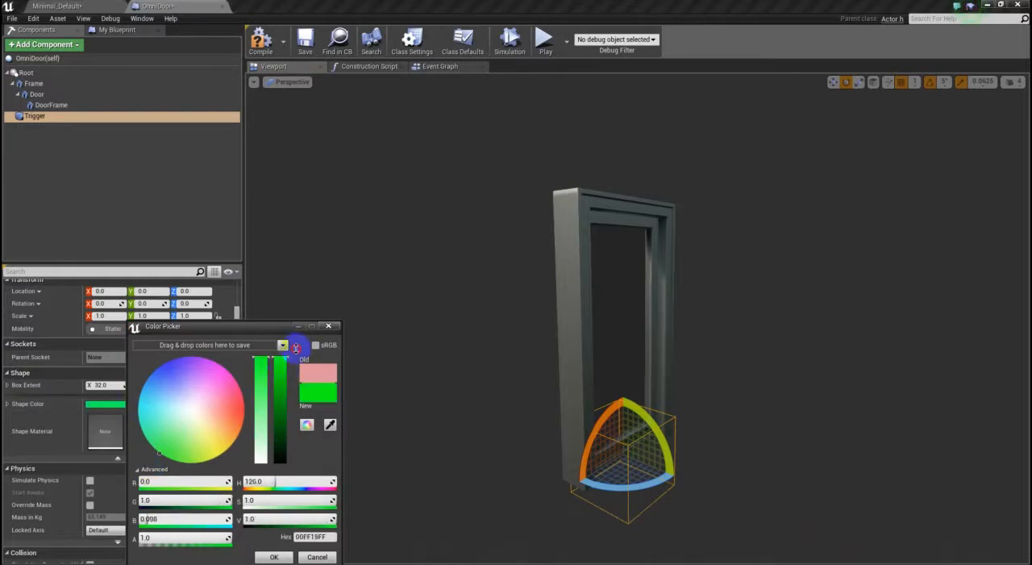
left_click(283, 555)
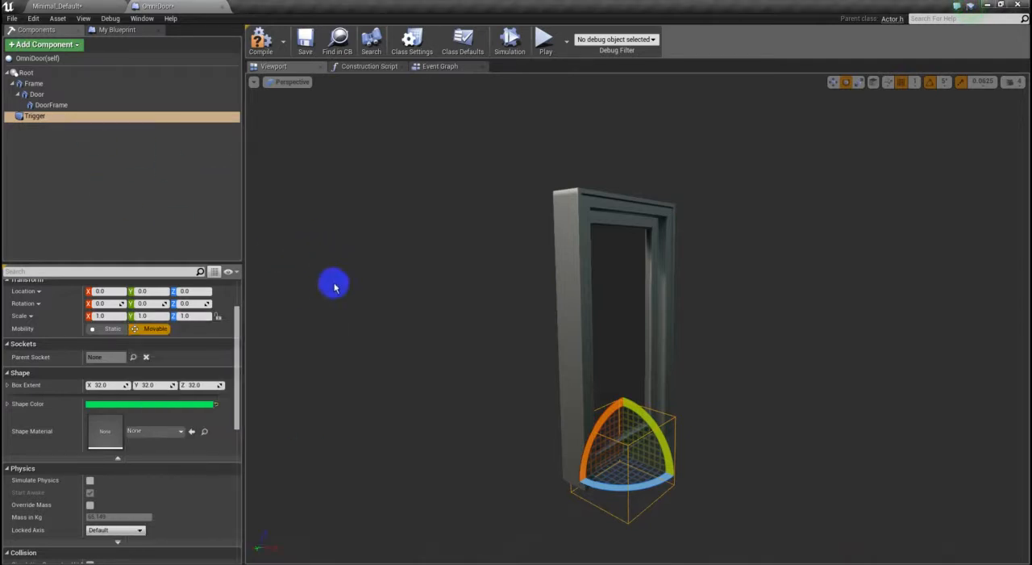
- Raise the Trigger box to about Z 101 so it sits at the middle of the door's height
right_click_drag(457, 392, 458, 392)
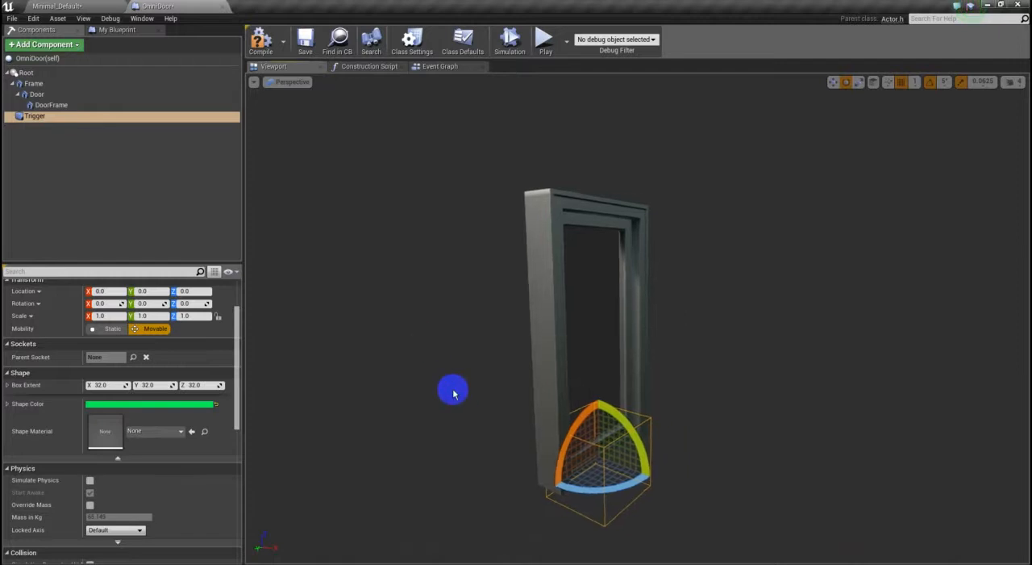
key("w")
left_click_drag(600, 417, 606, 301)
mouse_move(733, 419)
right_mouse_down()
mouse_move(616, 417)
mouse_move(742, 417)
mouse_move(855, 433)
mouse_move(747, 433)
right_mouse_up()
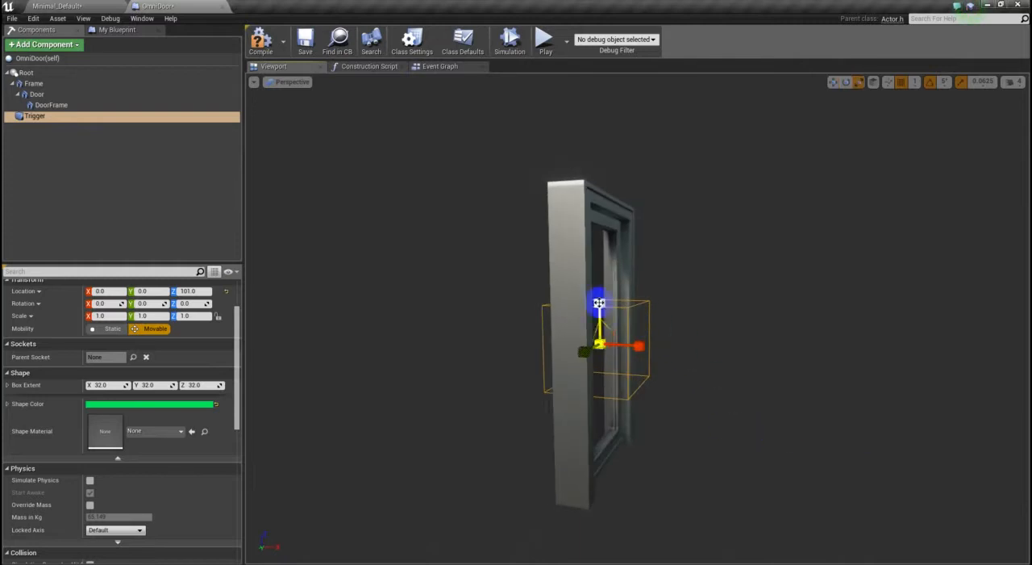
- Scale the Trigger box around the doorway to about X 6.48, Y 1.43, Z 3.27, extending well in front of and behind the door
left_click_drag(599, 302, 592, 221)
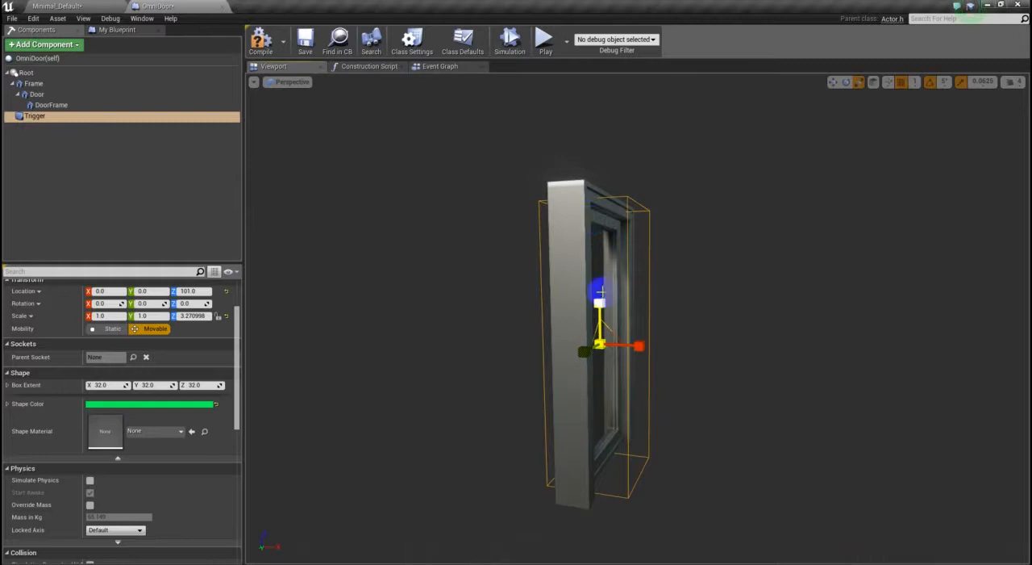
left_click_drag(640, 347, 774, 351)
left_click_drag(759, 404, 538, 398, "alt")
right_click_drag(808, 435, 789, 384, "alt")
left_click_drag(732, 483, 860, 492, "alt")
left_click_drag(579, 331, 551, 334)
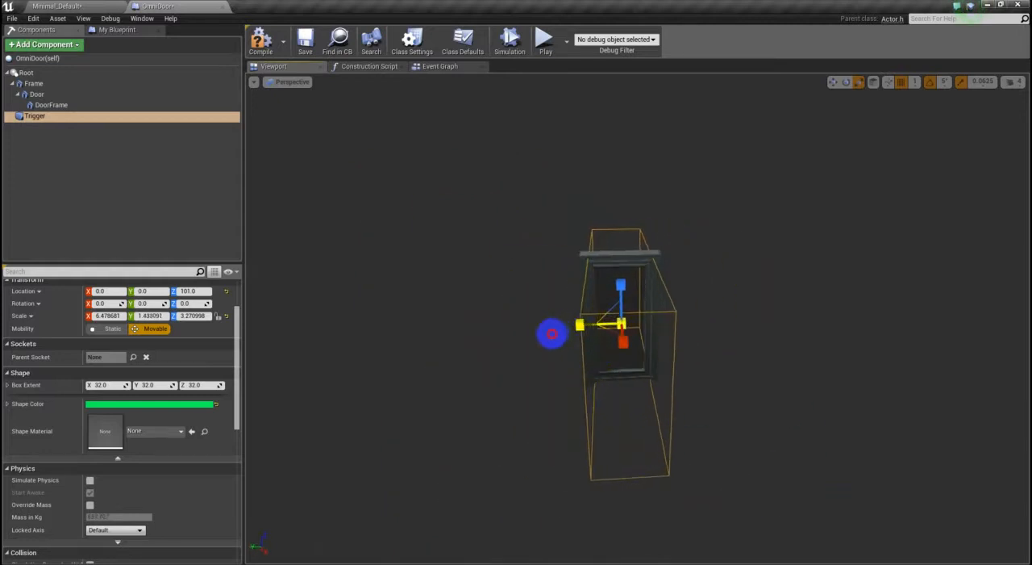
left_click_drag(521, 454, 546, 406, "alt")
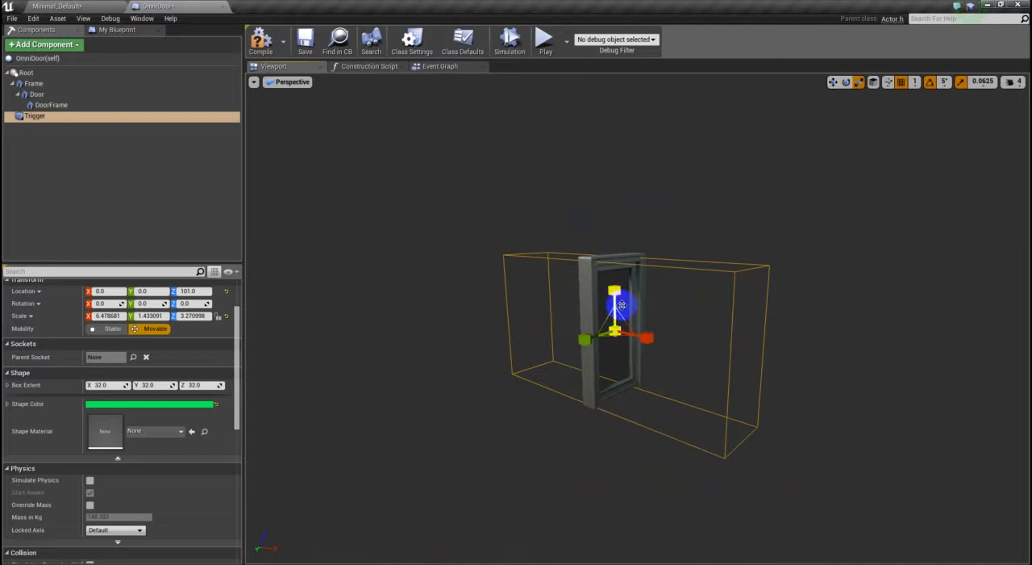
- Raise the Trigger box to Z 107 and reduce its Z scale to about 2.87
left_click_drag(576, 411, 547, 446, "alt")
key("w")
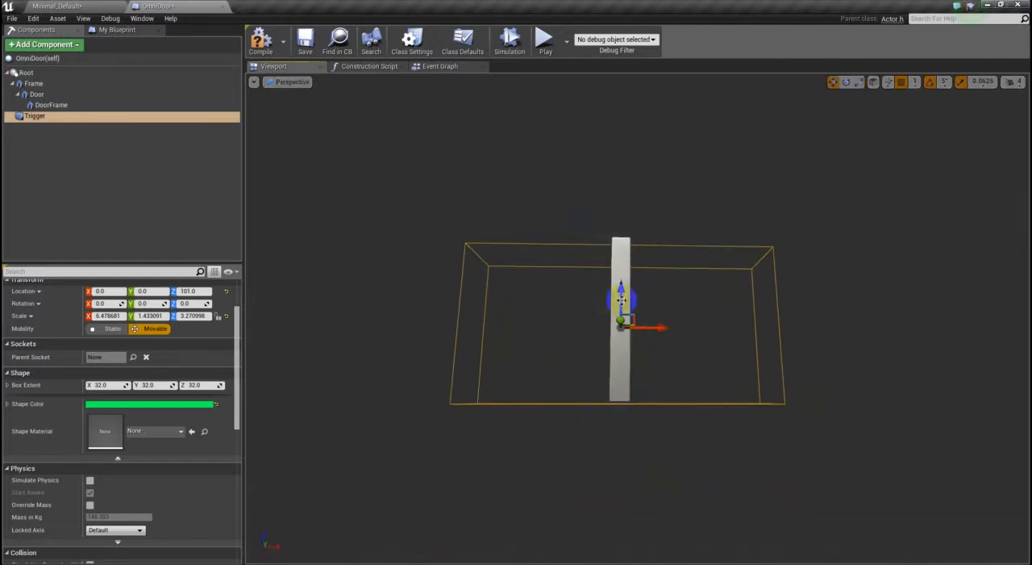
left_click_drag(623, 299, 636, 293)
left_click_drag(842, 436, 807, 447, "alt")
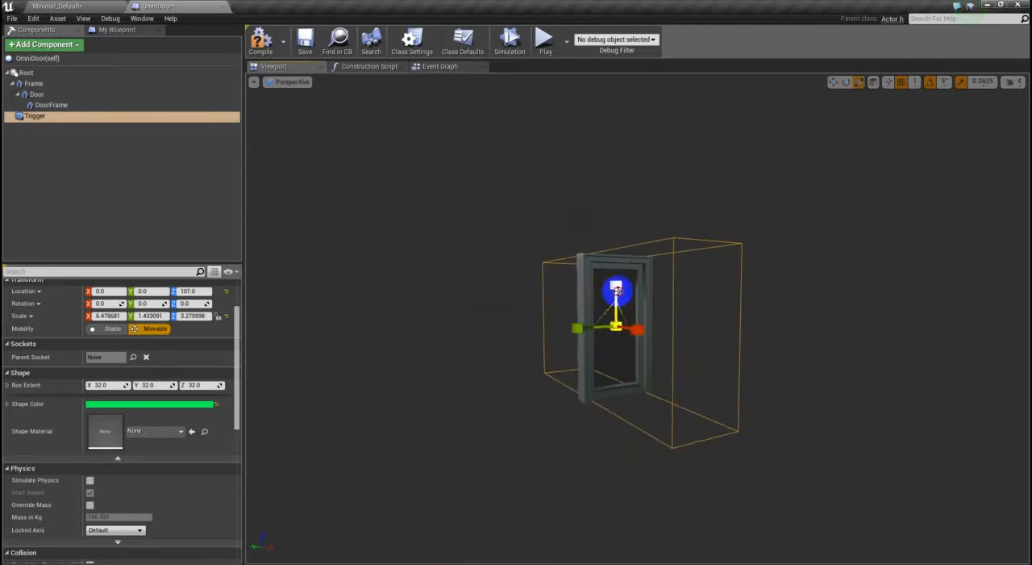
left_click_drag(616, 307, 616, 326)
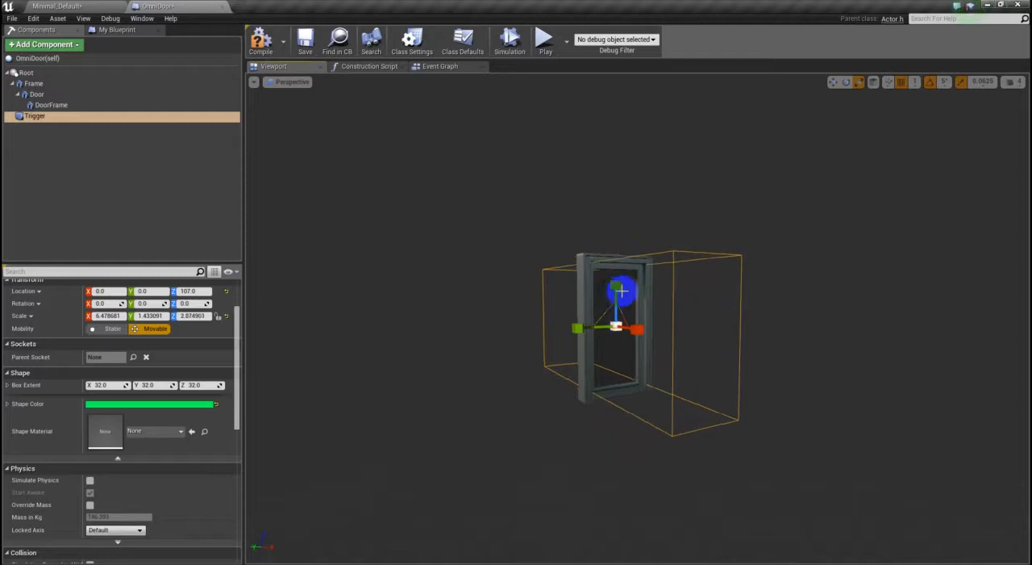
mouse_move(496, 508)
left_mouse_down("alt")
mouse_move(791, 502)
mouse_move(501, 514)
left_mouse_up("alt")
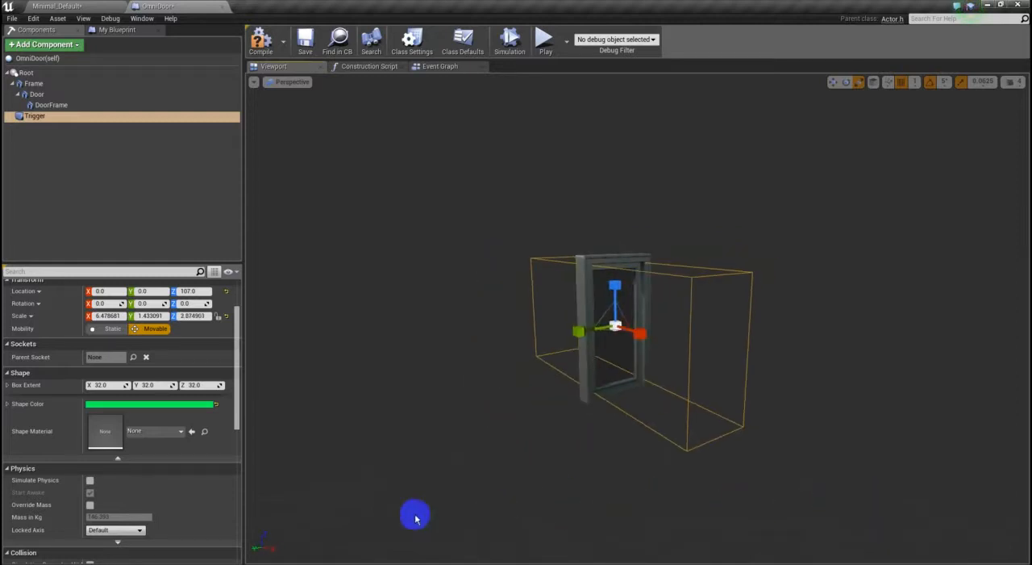
- Set the Trigger's Collision Presets to Custom, ignoring every channel except Pawn, which is set to Overlap, and save the blueprint
left_click_drag(242, 359, 249, 451)
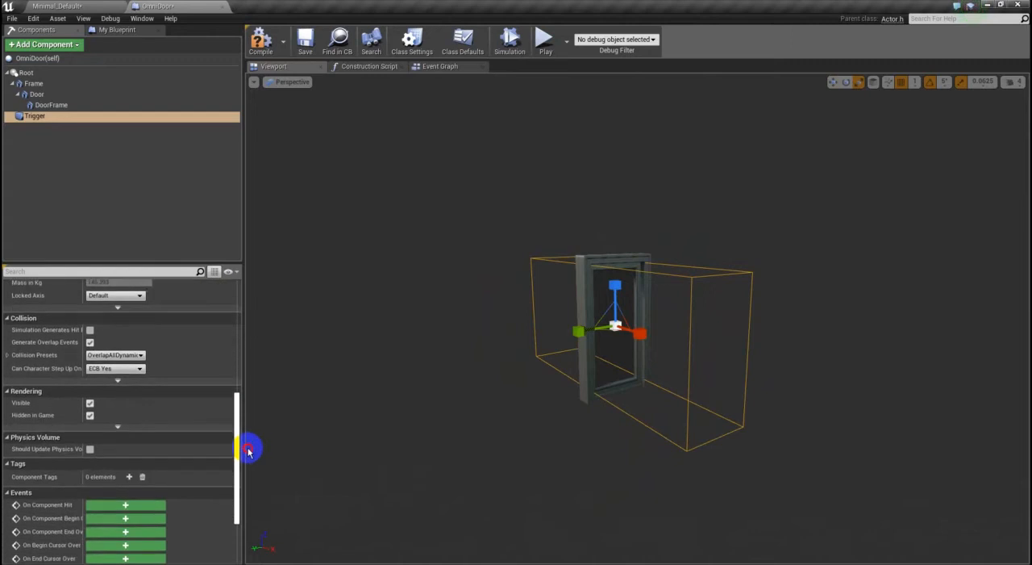
left_click(133, 357)
left_click(121, 366)
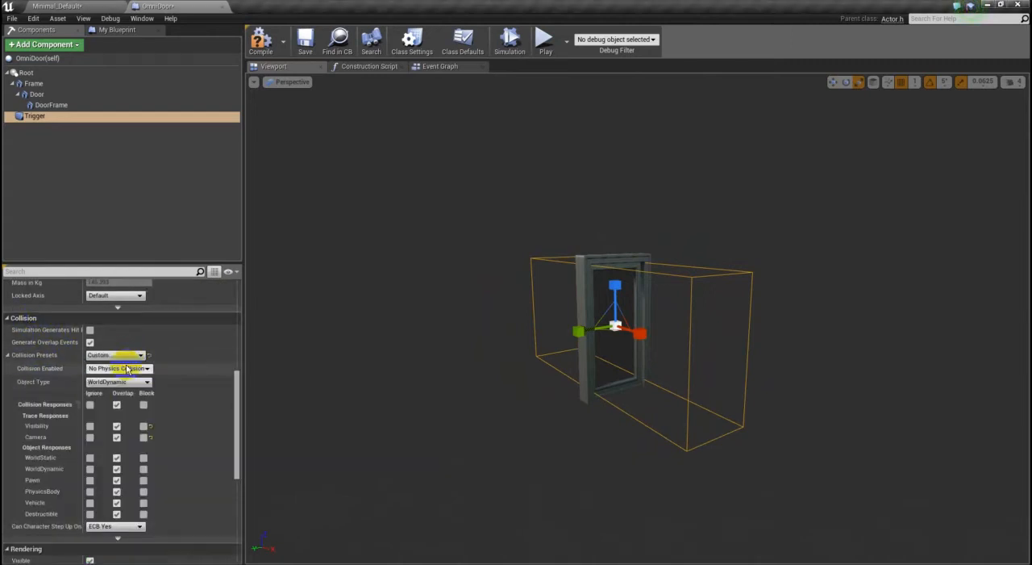
left_click(90, 405)
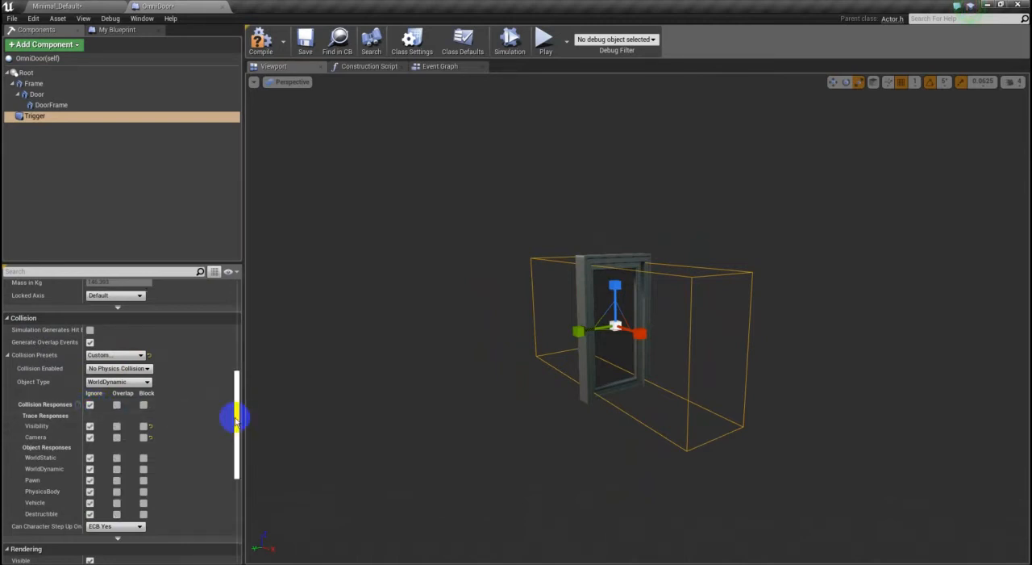
left_click_drag(237, 420, 233, 436)
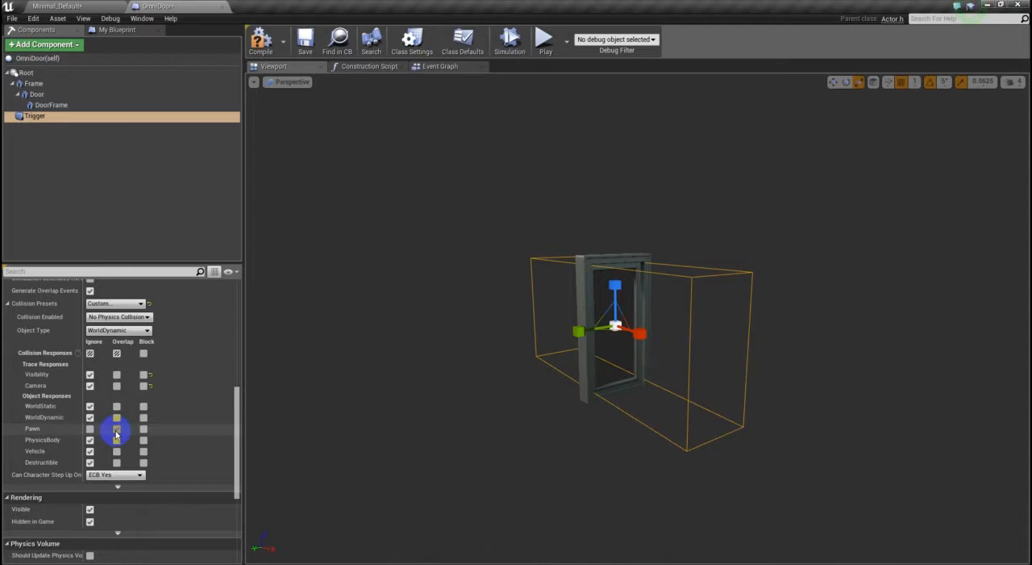
left_click(116, 429)
key("ctrl+s")
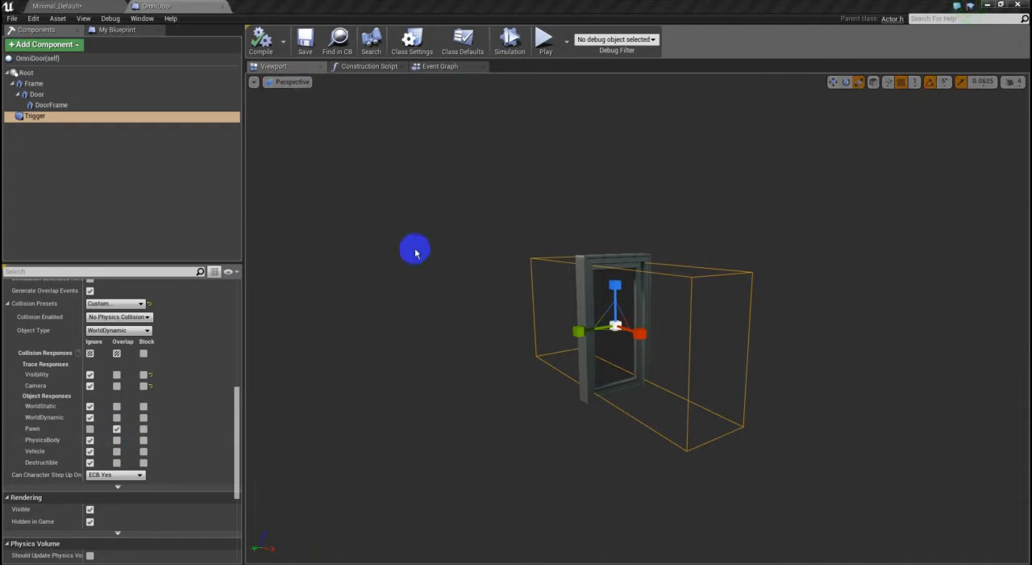
- Look at the OmniDoor Event Graph, and return to the 3D view to inspect the Trigger volume around the door
left_click(438, 67)
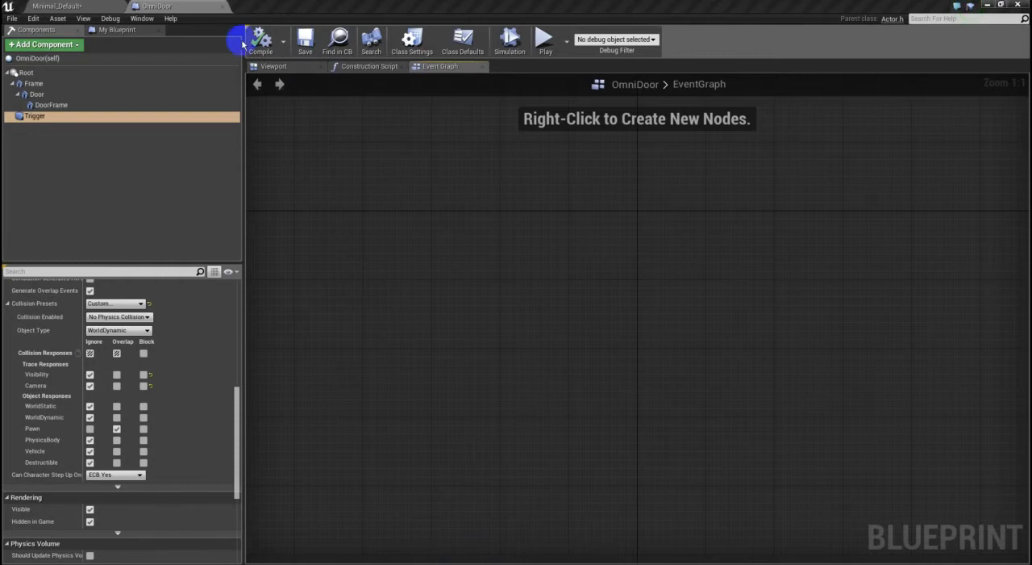
left_click(274, 66)
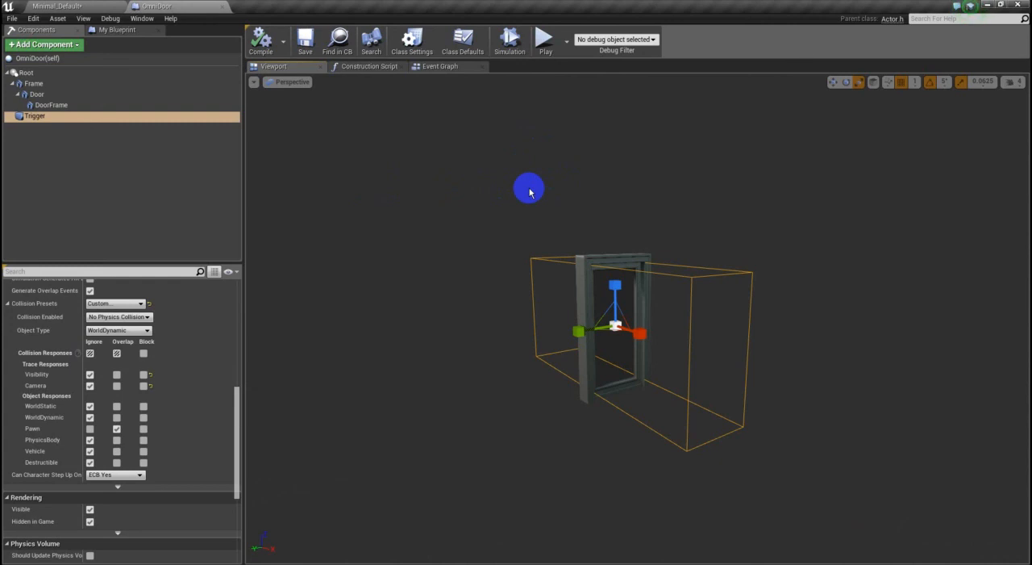
left_click_drag(580, 207, 632, 141)
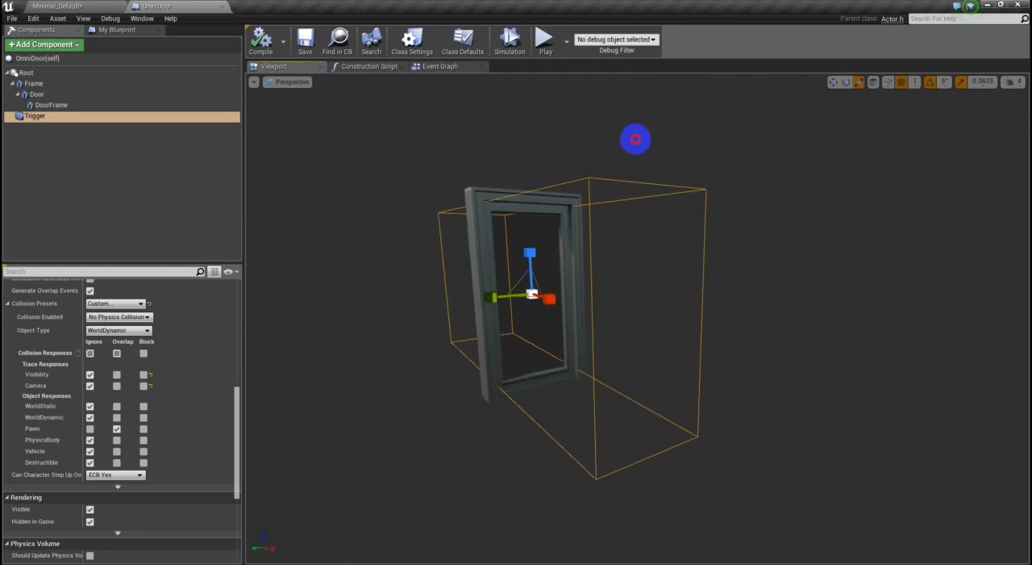